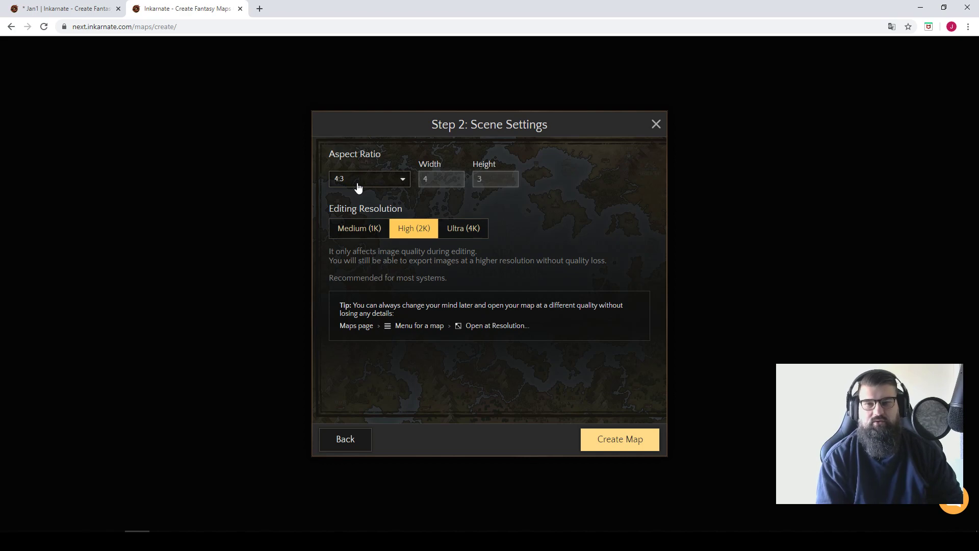
Try the A4 Landscape aspect ratio for a new map and discard that map without creating it.
{"action": "left_click", "coordinate": [359, 187]}
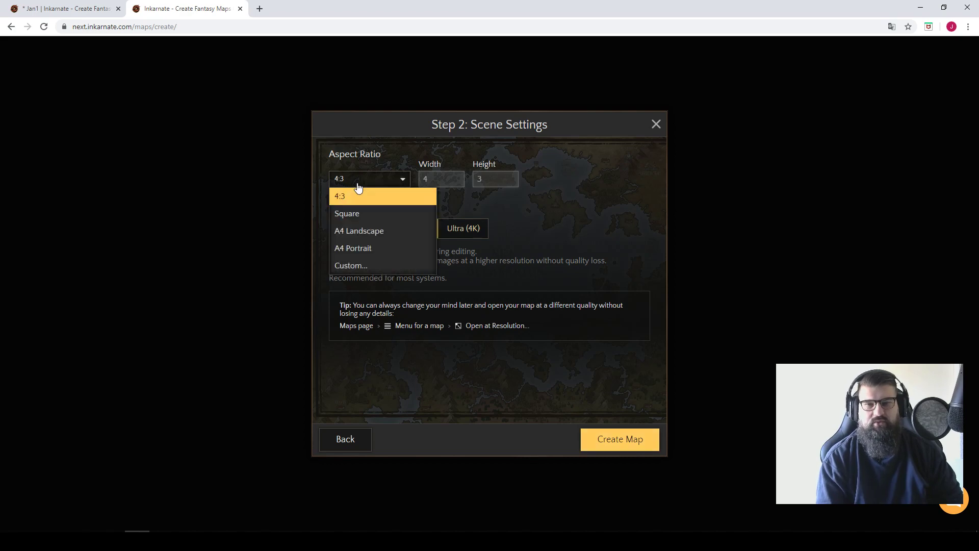
{"action": "left_click", "coordinate": [378, 234]}
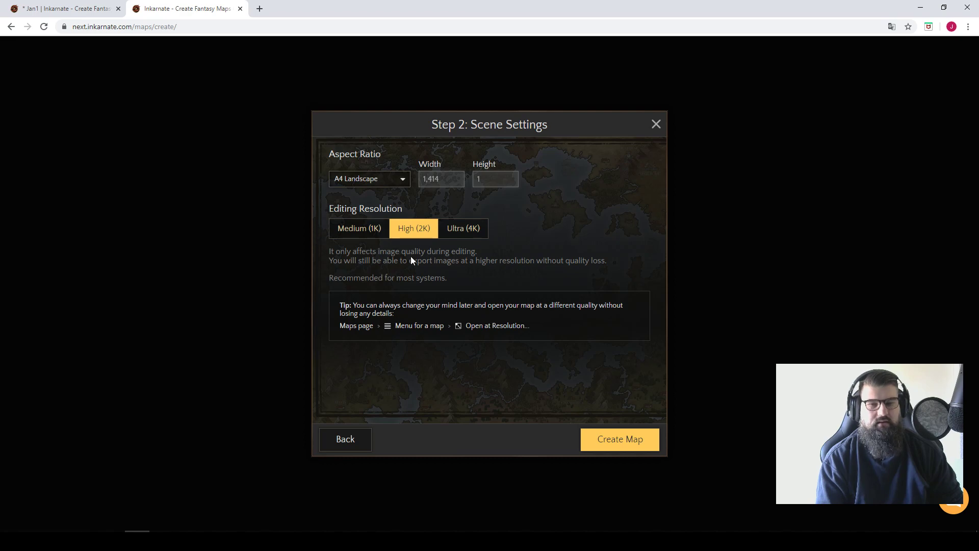
{"action": "left_click", "coordinate": [239, 9]}
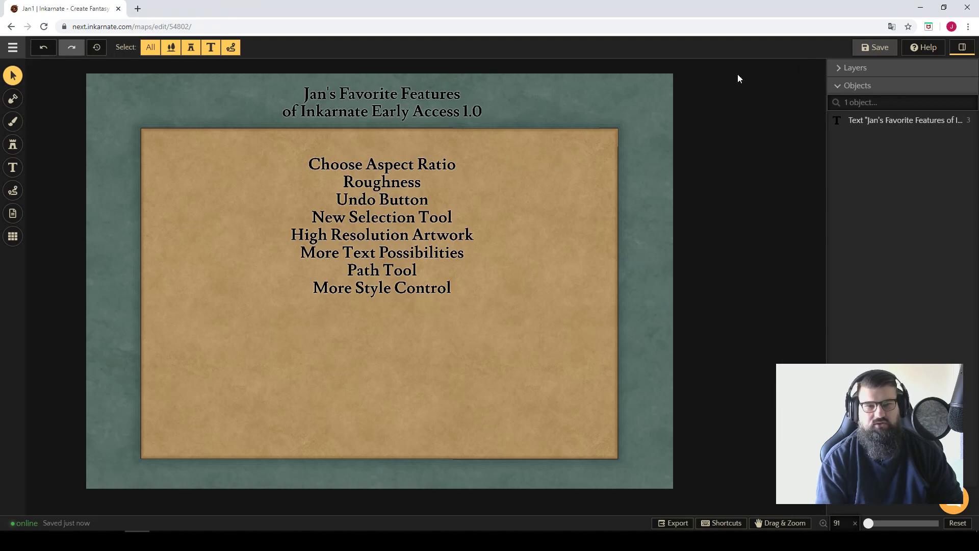
Save the favorite-features map.
{"action": "left_click", "coordinate": [875, 48]}
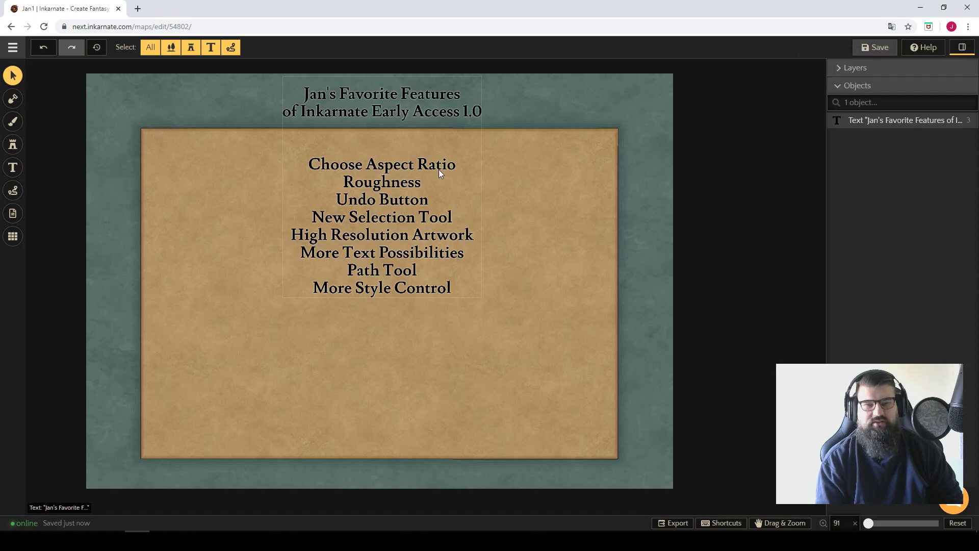
Add rough-edged land bulges to all four corners of the parchment rectangle, using the rough brush at size 60.9.
{"action": "left_click", "coordinate": [13, 99]}
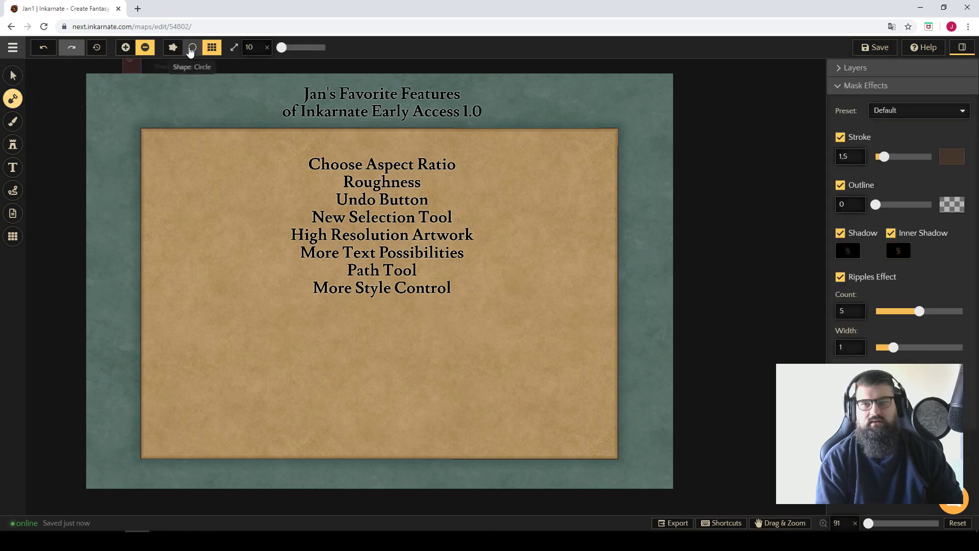
{"action": "left_click", "coordinate": [173, 47]}
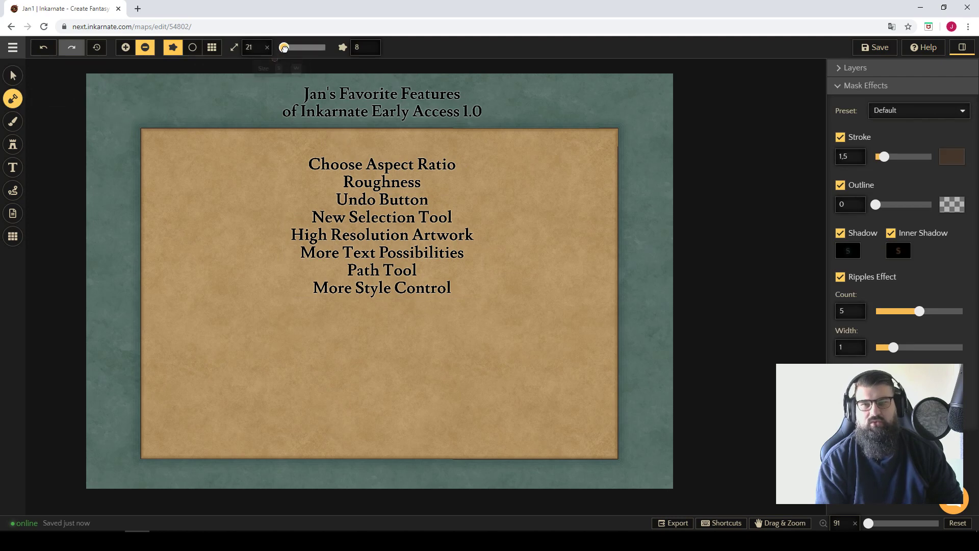
{"action": "left_click_drag", "start_coordinate": [282, 47], "coordinate": [294, 49]}
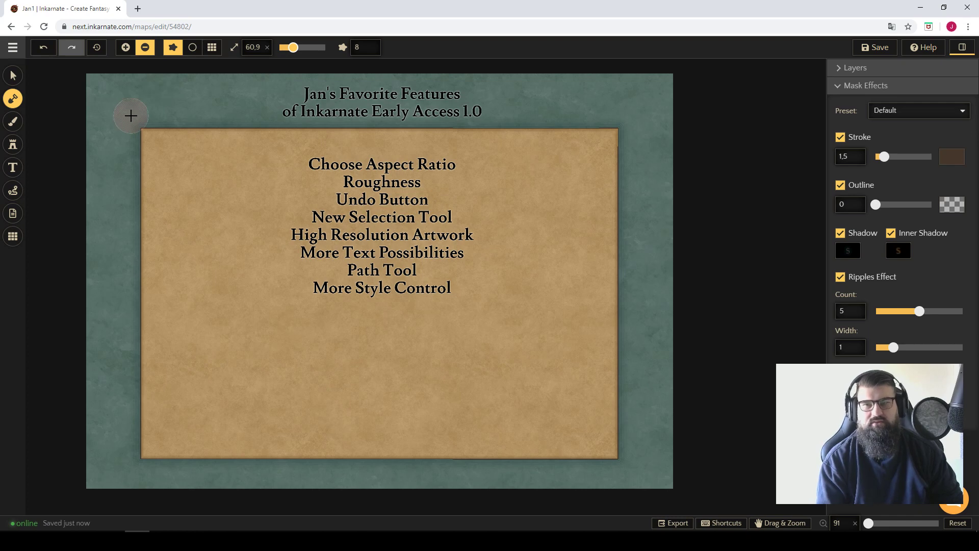
{"action": "key", "text": "a"}
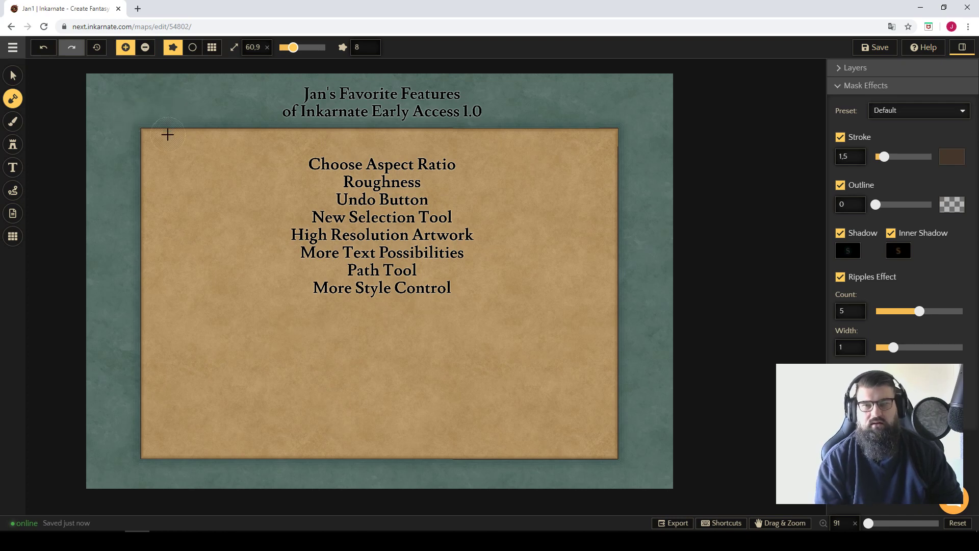
{"action": "mouse_move", "coordinate": [168, 134]}
{"action": "left_mouse_down"}
{"action": "mouse_move", "coordinate": [158, 131]}
{"action": "mouse_move", "coordinate": [134, 160]}
{"action": "mouse_move", "coordinate": [133, 178]}
{"action": "left_mouse_up"}
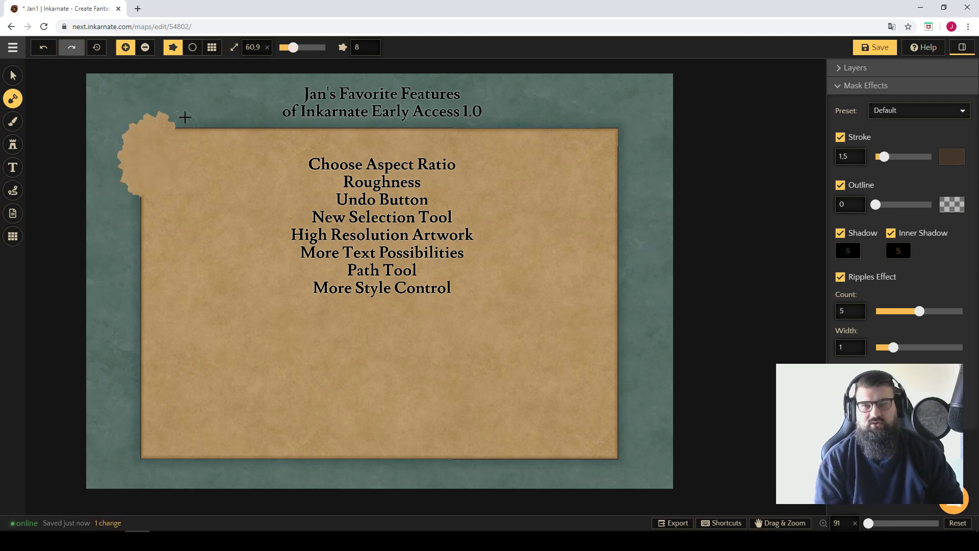
{"action": "mouse_move", "coordinate": [205, 138]}
{"action": "left_mouse_down"}
{"action": "mouse_move", "coordinate": [172, 137]}
{"action": "mouse_move", "coordinate": [201, 139]}
{"action": "left_mouse_up"}
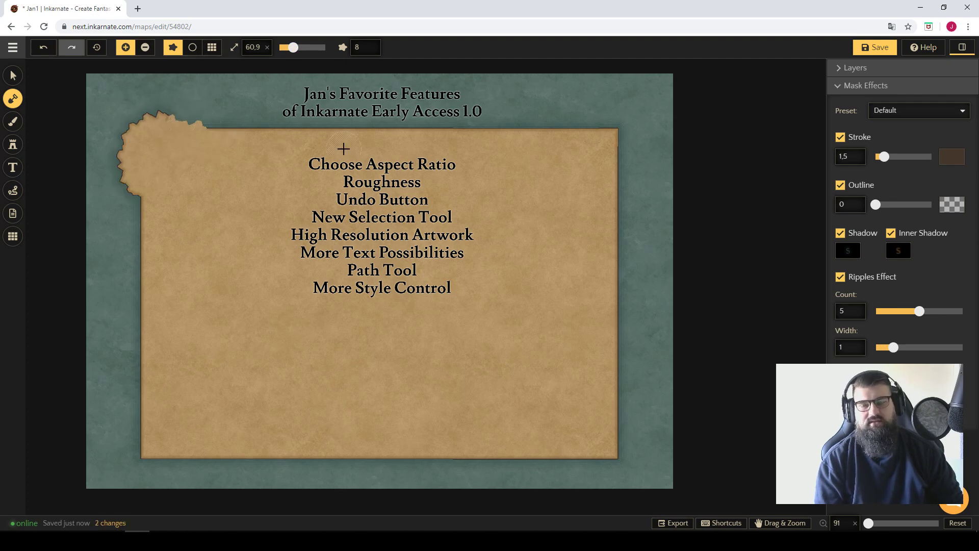
{"action": "mouse_move", "coordinate": [555, 144]}
{"action": "left_mouse_down"}
{"action": "mouse_move", "coordinate": [609, 132]}
{"action": "mouse_move", "coordinate": [606, 180]}
{"action": "left_mouse_up"}
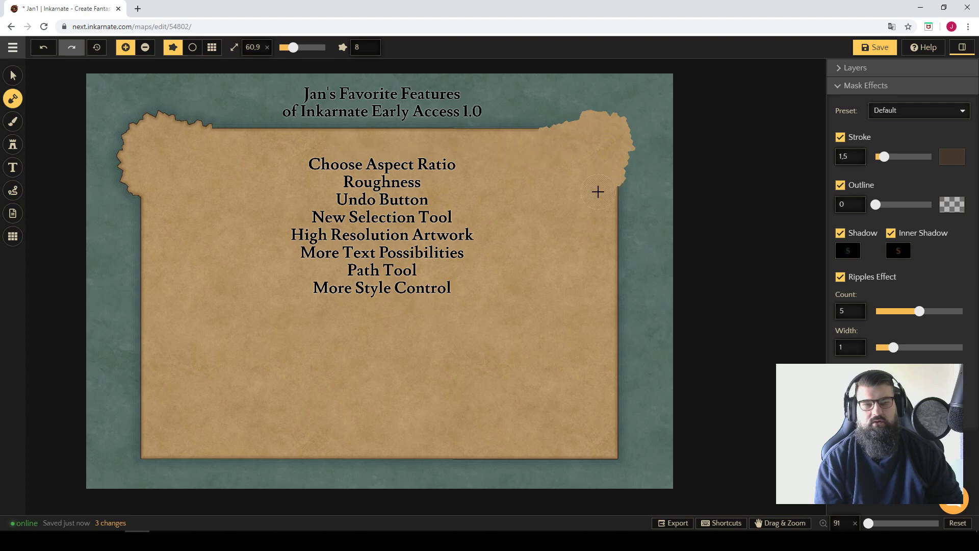
{"action": "mouse_move", "coordinate": [155, 413]}
{"action": "left_mouse_down"}
{"action": "mouse_move", "coordinate": [149, 450]}
{"action": "mouse_move", "coordinate": [204, 459]}
{"action": "left_mouse_up"}
{"action": "mouse_move", "coordinate": [571, 453]}
{"action": "left_mouse_down"}
{"action": "mouse_move", "coordinate": [613, 454]}
{"action": "mouse_move", "coordinate": [623, 412]}
{"action": "left_mouse_up"}
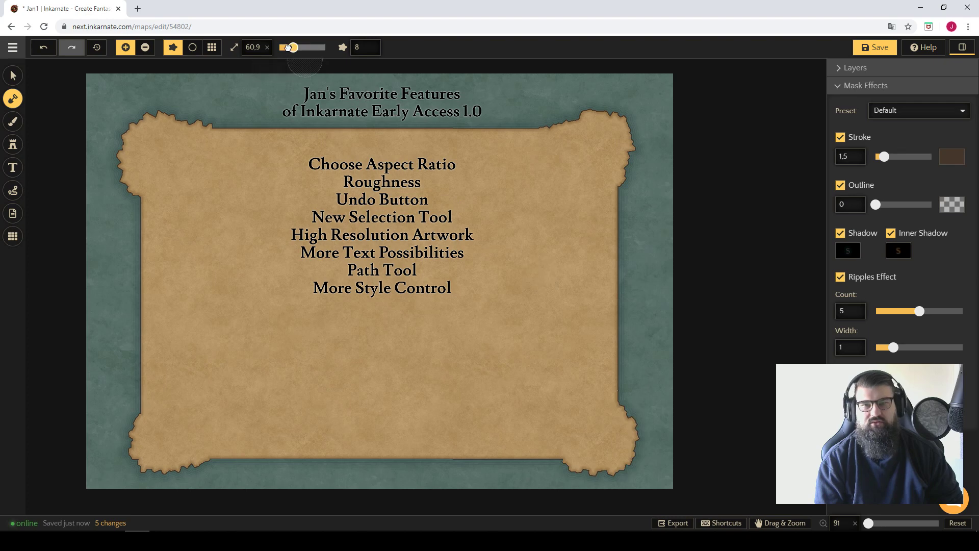
Extend the land along the western part of the upper edge with brush size 63.1 and feature size 5.
{"action": "left_click_drag", "start_coordinate": [292, 48], "coordinate": [288, 47]}
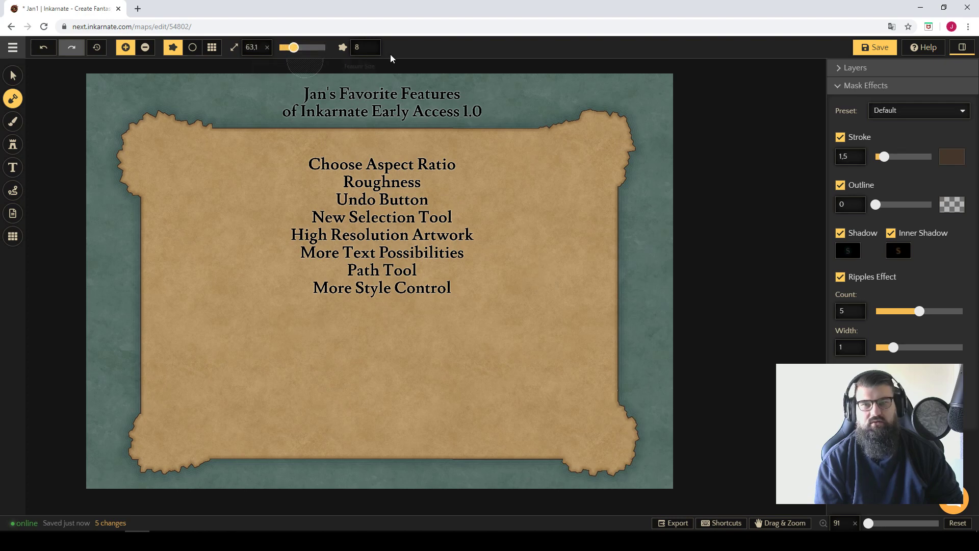
{"action": "left_click", "coordinate": [366, 49]}
{"action": "left_click_drag", "start_coordinate": [337, 87], "coordinate": [332, 87]}
{"action": "mouse_move", "coordinate": [217, 137]}
{"action": "left_mouse_down"}
{"action": "mouse_move", "coordinate": [274, 131]}
{"action": "mouse_move", "coordinate": [178, 136]}
{"action": "left_mouse_up"}
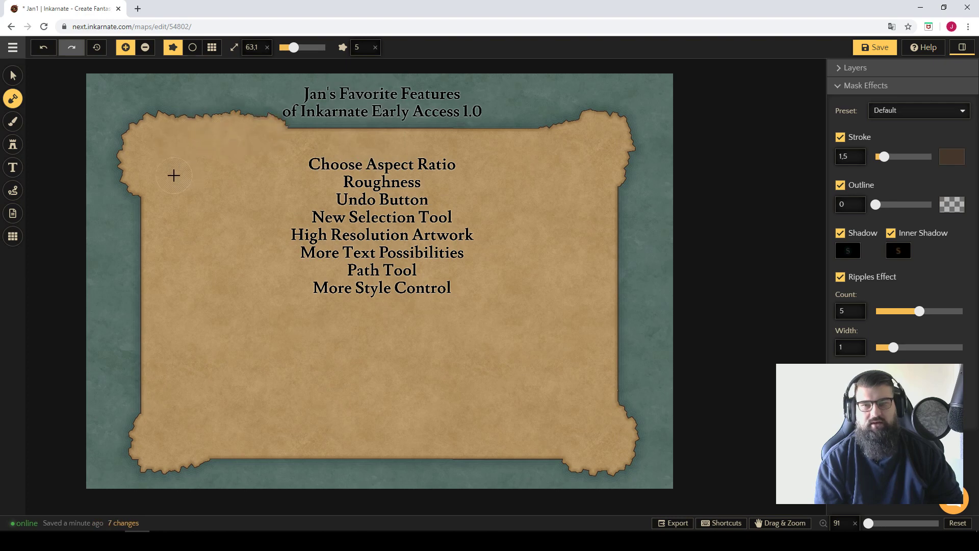
Carve land away around all sides of the parchment to form an irregular, rough coastline.
{"action": "key", "text": "s"}
{"action": "mouse_move", "coordinate": [219, 105]}
{"action": "left_mouse_down"}
{"action": "mouse_move", "coordinate": [130, 147]}
{"action": "mouse_move", "coordinate": [165, 111]}
{"action": "mouse_move", "coordinate": [120, 169]}
{"action": "mouse_move", "coordinate": [136, 160]}
{"action": "mouse_move", "coordinate": [172, 253]}
{"action": "mouse_move", "coordinate": [172, 309]}
{"action": "mouse_move", "coordinate": [162, 249]}
{"action": "mouse_move", "coordinate": [142, 230]}
{"action": "mouse_move", "coordinate": [143, 412]}
{"action": "mouse_move", "coordinate": [126, 445]}
{"action": "mouse_move", "coordinate": [149, 480]}
{"action": "mouse_move", "coordinate": [184, 465]}
{"action": "mouse_move", "coordinate": [156, 449]}
{"action": "mouse_move", "coordinate": [169, 440]}
{"action": "mouse_move", "coordinate": [226, 450]}
{"action": "mouse_move", "coordinate": [256, 433]}
{"action": "mouse_move", "coordinate": [265, 398]}
{"action": "mouse_move", "coordinate": [296, 410]}
{"action": "mouse_move", "coordinate": [277, 455]}
{"action": "mouse_move", "coordinate": [254, 467]}
{"action": "mouse_move", "coordinate": [280, 427]}
{"action": "mouse_move", "coordinate": [285, 461]}
{"action": "mouse_move", "coordinate": [332, 455]}
{"action": "mouse_move", "coordinate": [352, 432]}
{"action": "mouse_move", "coordinate": [331, 404]}
{"action": "mouse_move", "coordinate": [304, 398]}
{"action": "mouse_move", "coordinate": [282, 448]}
{"action": "mouse_move", "coordinate": [352, 470]}
{"action": "mouse_move", "coordinate": [343, 395]}
{"action": "mouse_move", "coordinate": [353, 386]}
{"action": "mouse_move", "coordinate": [312, 381]}
{"action": "mouse_move", "coordinate": [250, 429]}
{"action": "mouse_move", "coordinate": [355, 418]}
{"action": "mouse_move", "coordinate": [388, 463]}
{"action": "mouse_move", "coordinate": [373, 420]}
{"action": "mouse_move", "coordinate": [379, 451]}
{"action": "mouse_move", "coordinate": [410, 453]}
{"action": "mouse_move", "coordinate": [440, 419]}
{"action": "mouse_move", "coordinate": [394, 408]}
{"action": "mouse_move", "coordinate": [392, 450]}
{"action": "mouse_move", "coordinate": [443, 474]}
{"action": "mouse_move", "coordinate": [461, 456]}
{"action": "mouse_move", "coordinate": [528, 440]}
{"action": "mouse_move", "coordinate": [507, 408]}
{"action": "mouse_move", "coordinate": [437, 386]}
{"action": "mouse_move", "coordinate": [533, 404]}
{"action": "mouse_move", "coordinate": [509, 409]}
{"action": "mouse_move", "coordinate": [470, 395]}
{"action": "mouse_move", "coordinate": [458, 404]}
{"action": "mouse_move", "coordinate": [492, 395]}
{"action": "mouse_move", "coordinate": [575, 452]}
{"action": "mouse_move", "coordinate": [604, 458]}
{"action": "mouse_move", "coordinate": [632, 440]}
{"action": "mouse_move", "coordinate": [621, 419]}
{"action": "mouse_move", "coordinate": [563, 408]}
{"action": "mouse_move", "coordinate": [582, 445]}
{"action": "mouse_move", "coordinate": [603, 458]}
{"action": "mouse_move", "coordinate": [610, 438]}
{"action": "mouse_move", "coordinate": [629, 449]}
{"action": "mouse_move", "coordinate": [596, 409]}
{"action": "mouse_move", "coordinate": [555, 414]}
{"action": "mouse_move", "coordinate": [550, 391]}
{"action": "mouse_move", "coordinate": [553, 411]}
{"action": "mouse_move", "coordinate": [566, 367]}
{"action": "mouse_move", "coordinate": [628, 306]}
{"action": "mouse_move", "coordinate": [619, 131]}
{"action": "mouse_move", "coordinate": [572, 109]}
{"action": "mouse_move", "coordinate": [606, 137]}
{"action": "mouse_move", "coordinate": [496, 116]}
{"action": "mouse_move", "coordinate": [201, 109]}
{"action": "mouse_move", "coordinate": [170, 130]}
{"action": "mouse_move", "coordinate": [151, 173]}
{"action": "mouse_move", "coordinate": [177, 221]}
{"action": "mouse_move", "coordinate": [176, 304]}
{"action": "mouse_move", "coordinate": [124, 344]}
{"action": "mouse_move", "coordinate": [155, 306]}
{"action": "mouse_move", "coordinate": [180, 296]}
{"action": "left_mouse_up"}
{"action": "mouse_move", "coordinate": [371, 395]}
{"action": "left_mouse_down"}
{"action": "mouse_move", "coordinate": [351, 437]}
{"action": "mouse_move", "coordinate": [321, 437]}
{"action": "mouse_move", "coordinate": [480, 431]}
{"action": "mouse_move", "coordinate": [534, 440]}
{"action": "mouse_move", "coordinate": [578, 469]}
{"action": "mouse_move", "coordinate": [610, 433]}
{"action": "mouse_move", "coordinate": [575, 436]}
{"action": "mouse_move", "coordinate": [619, 379]}
{"action": "mouse_move", "coordinate": [591, 382]}
{"action": "mouse_move", "coordinate": [608, 371]}
{"action": "left_mouse_up"}
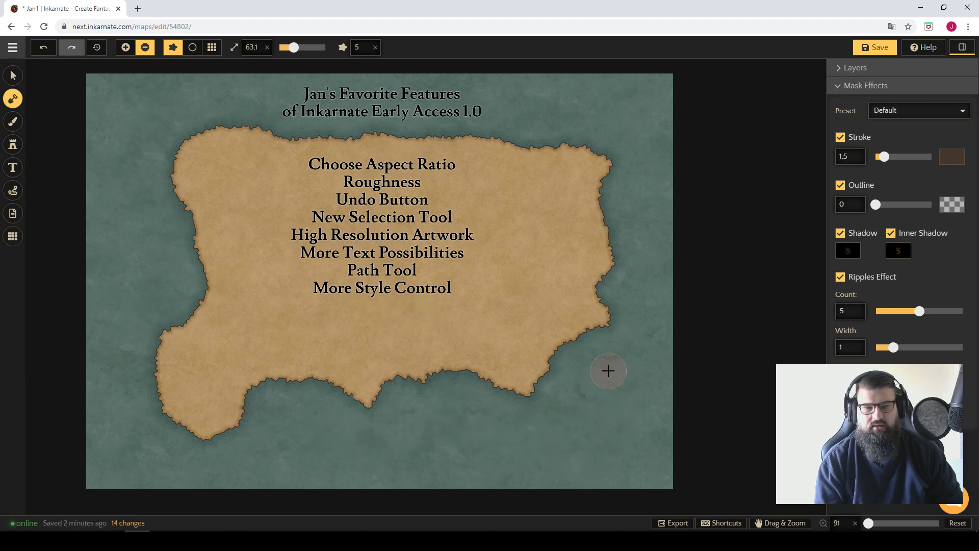
Refine the coastline by carving deep bays in the west and southeast, leaving small separate islands offshore.
{"action": "key", "text": "a"}
{"action": "mouse_move", "coordinate": [479, 394]}
{"action": "left_mouse_down"}
{"action": "mouse_move", "coordinate": [493, 386]}
{"action": "mouse_move", "coordinate": [503, 356]}
{"action": "mouse_move", "coordinate": [529, 427]}
{"action": "mouse_move", "coordinate": [546, 339]}
{"action": "mouse_move", "coordinate": [533, 400]}
{"action": "mouse_move", "coordinate": [535, 343]}
{"action": "mouse_move", "coordinate": [552, 323]}
{"action": "mouse_move", "coordinate": [539, 286]}
{"action": "left_mouse_up"}
{"action": "key", "text": "s"}
{"action": "mouse_move", "coordinate": [240, 402]}
{"action": "left_mouse_down"}
{"action": "mouse_move", "coordinate": [184, 441]}
{"action": "mouse_move", "coordinate": [181, 425]}
{"action": "mouse_move", "coordinate": [224, 397]}
{"action": "mouse_move", "coordinate": [172, 415]}
{"action": "mouse_move", "coordinate": [185, 348]}
{"action": "mouse_move", "coordinate": [205, 315]}
{"action": "mouse_move", "coordinate": [228, 321]}
{"action": "mouse_move", "coordinate": [250, 276]}
{"action": "mouse_move", "coordinate": [169, 162]}
{"action": "mouse_move", "coordinate": [245, 117]}
{"action": "mouse_move", "coordinate": [293, 127]}
{"action": "mouse_move", "coordinate": [400, 119]}
{"action": "mouse_move", "coordinate": [455, 130]}
{"action": "mouse_move", "coordinate": [507, 163]}
{"action": "mouse_move", "coordinate": [557, 137]}
{"action": "mouse_move", "coordinate": [598, 137]}
{"action": "mouse_move", "coordinate": [631, 166]}
{"action": "mouse_move", "coordinate": [652, 220]}
{"action": "mouse_move", "coordinate": [664, 297]}
{"action": "left_mouse_up"}
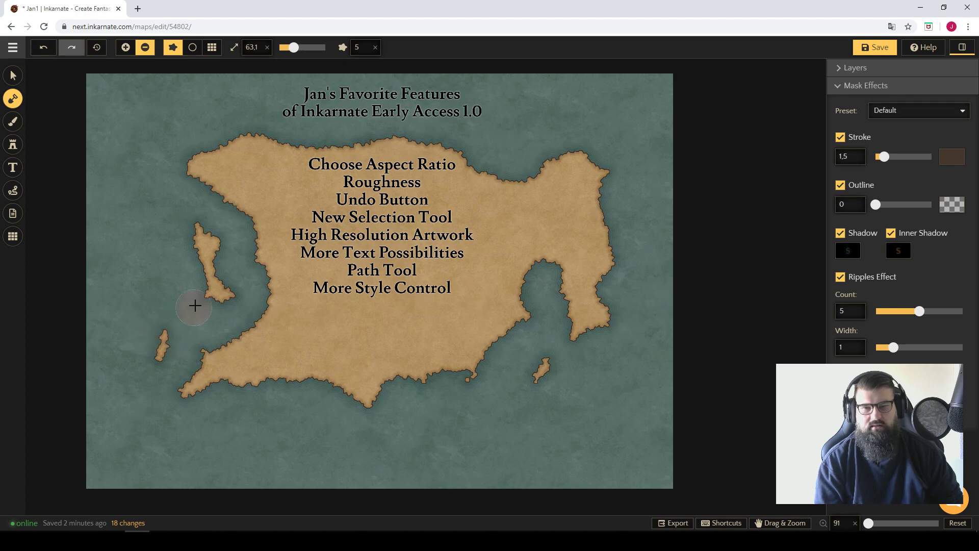
{"action": "left_click", "coordinate": [195, 285]}
{"action": "left_click", "coordinate": [198, 275]}
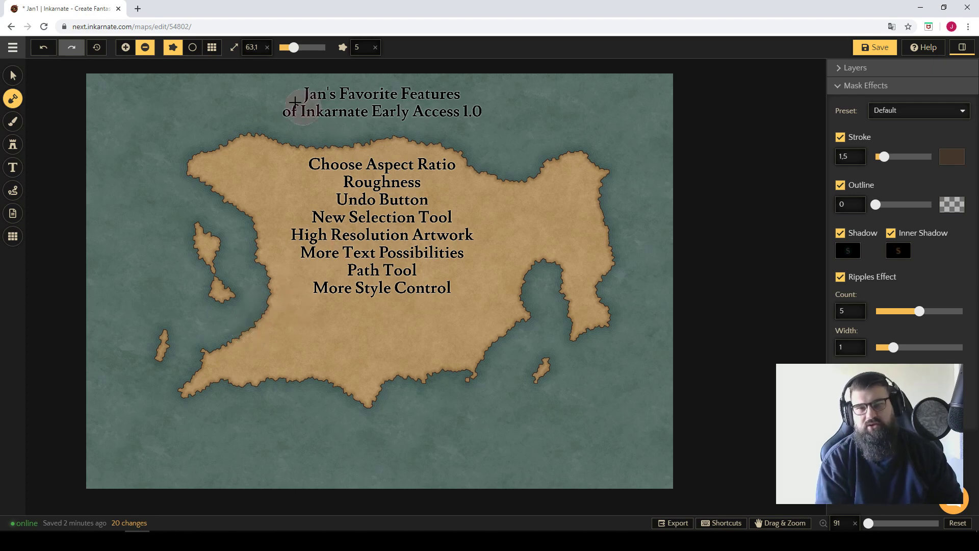
Cut a narrow water channel with brush size 25.5 to separate the southwestern peninsula from the mainland.
{"action": "left_click_drag", "start_coordinate": [293, 47], "coordinate": [282, 47]}
{"action": "left_click", "coordinate": [250, 333]}
{"action": "left_click_drag", "start_coordinate": [251, 332], "coordinate": [257, 382]}
{"action": "mouse_move", "coordinate": [264, 382]}
{"action": "left_mouse_down"}
{"action": "mouse_move", "coordinate": [264, 365]}
{"action": "mouse_move", "coordinate": [306, 385]}
{"action": "mouse_move", "coordinate": [260, 332]}
{"action": "mouse_move", "coordinate": [264, 301]}
{"action": "left_mouse_up"}
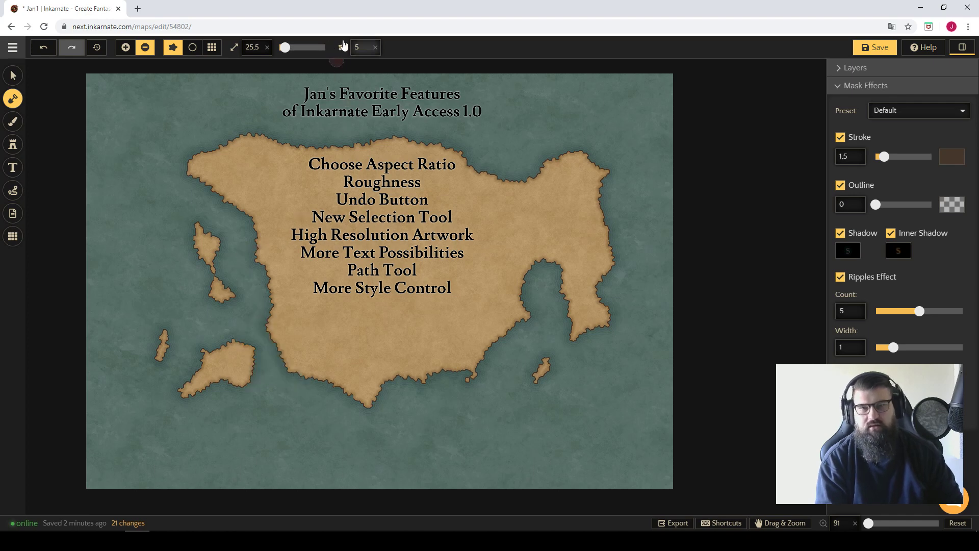
Set the brush feature size to 32 and add four angular islands along the map's western side.
{"action": "left_click", "coordinate": [361, 47]}
{"action": "key", "text": "BackSpace"}
{"action": "type", "text": "32"}
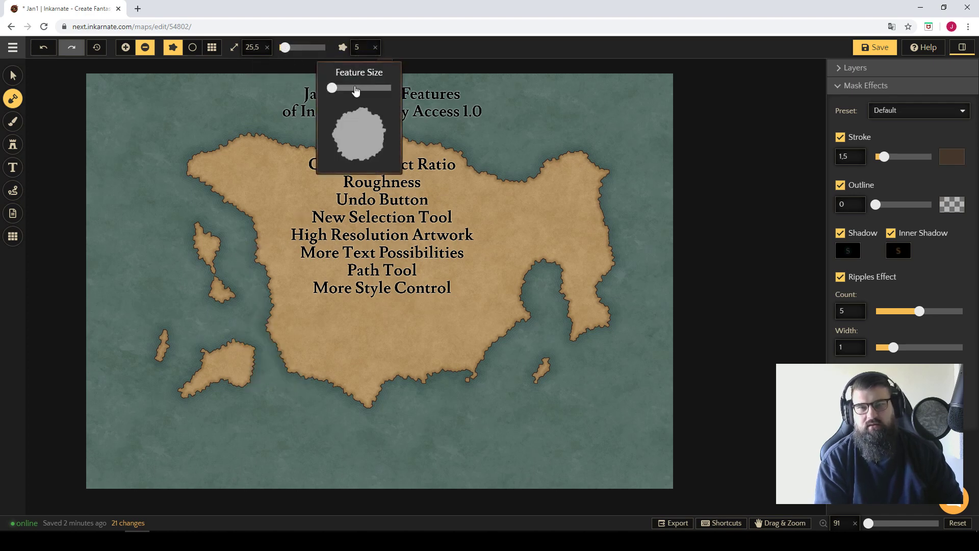
{"action": "left_click", "coordinate": [137, 141]}
{"action": "key", "text": "a"}
{"action": "left_click_drag", "start_coordinate": [138, 121], "coordinate": [142, 154]}
{"action": "left_click_drag", "start_coordinate": [121, 214], "coordinate": [143, 233]}
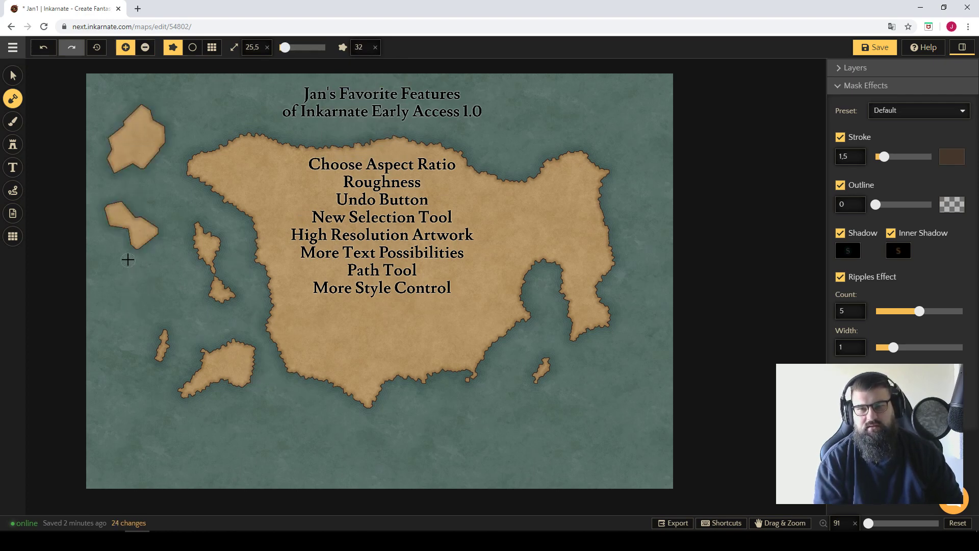
{"action": "left_click", "coordinate": [122, 314]}
{"action": "left_click", "coordinate": [131, 416]}
{"action": "key", "text": "s"}
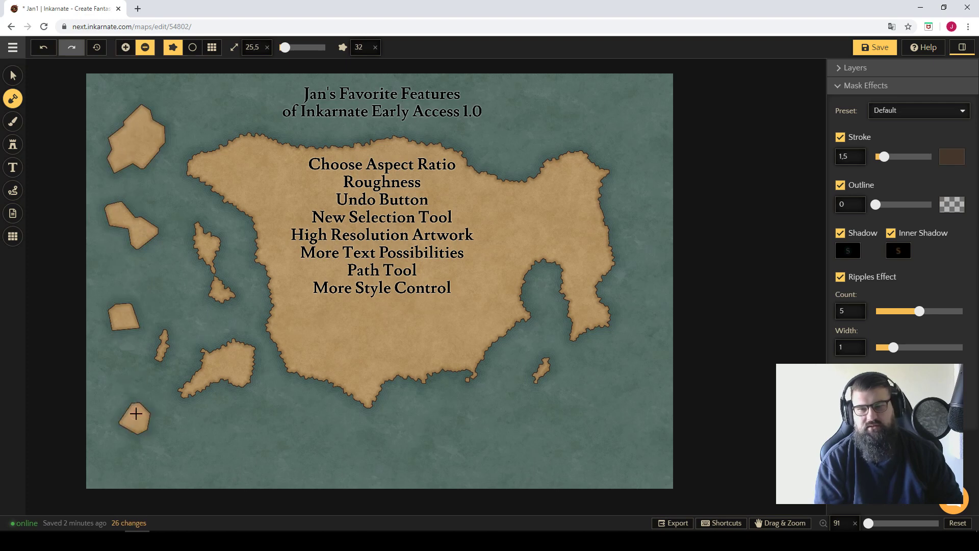
Undo the four angular islands added along the western side.
{"action": "left_click", "coordinate": [14, 76]}
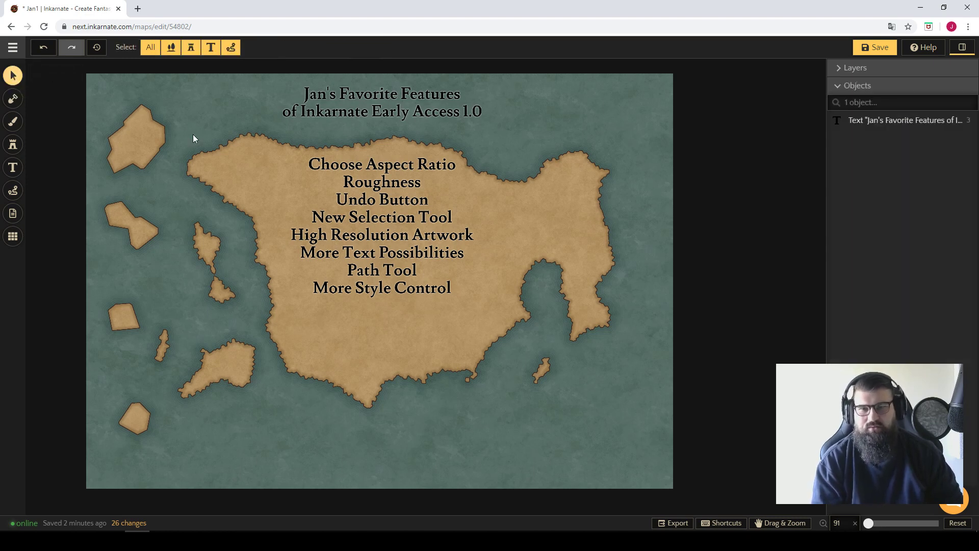
{"action": "left_click", "coordinate": [12, 98]}
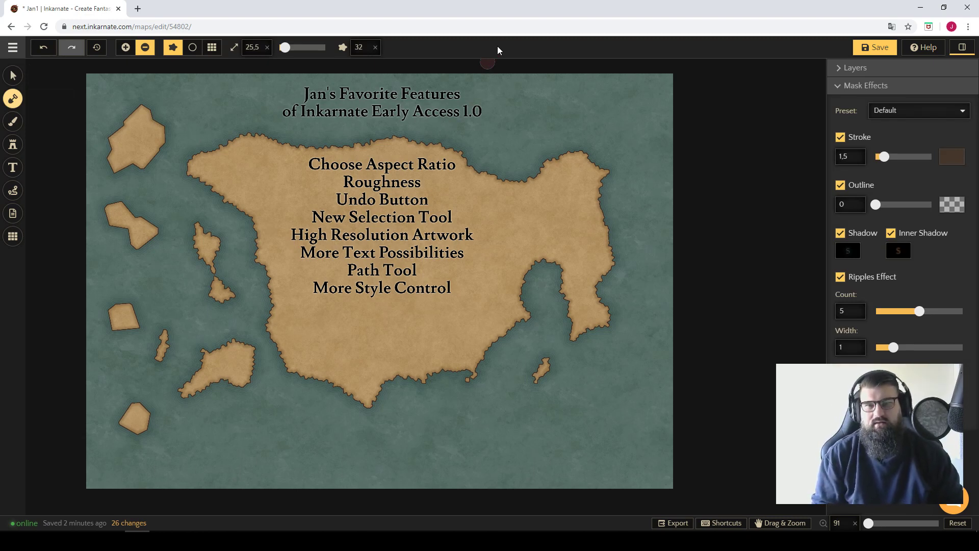
{"action": "key", "text": "ctrl+z"}
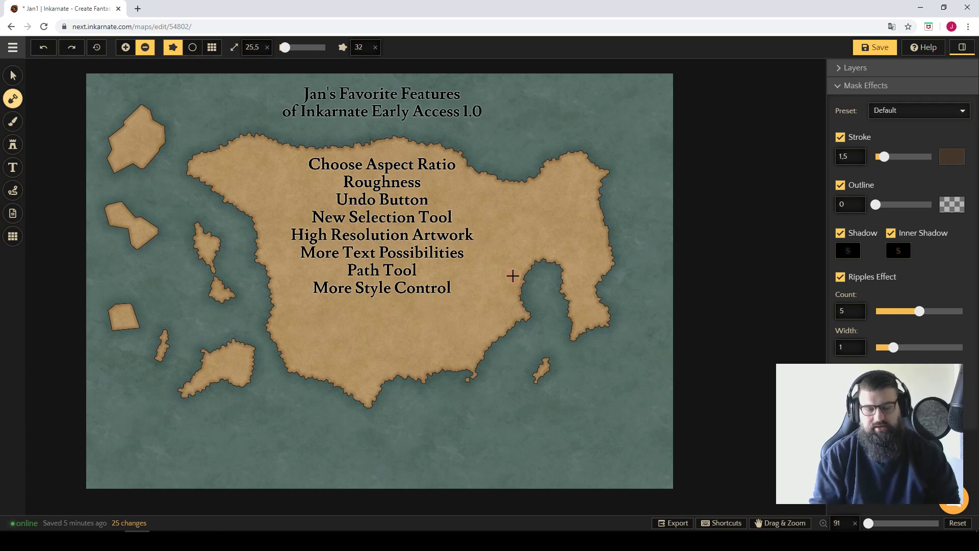
{"action": "key", "text": "ctrl+z"}
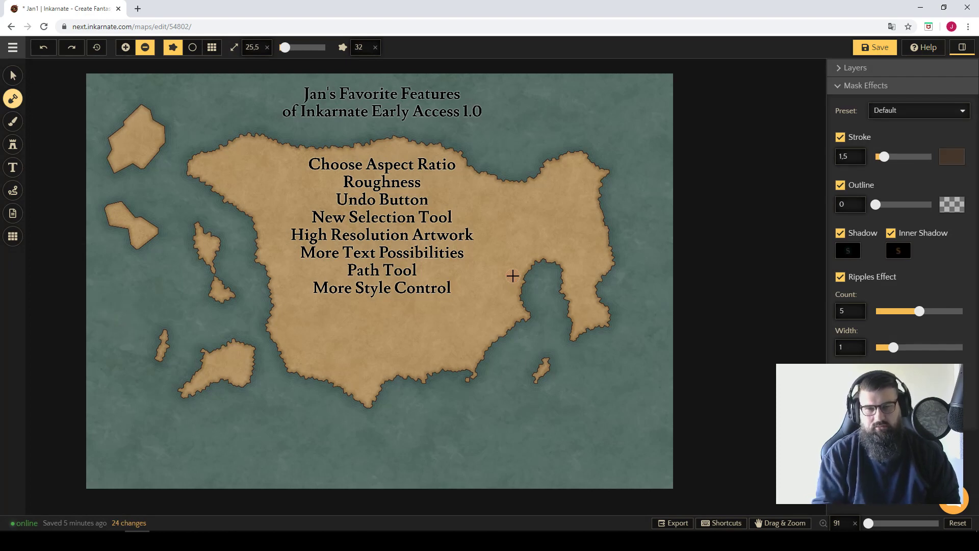
{"action": "key", "text": "ctrl+z"}
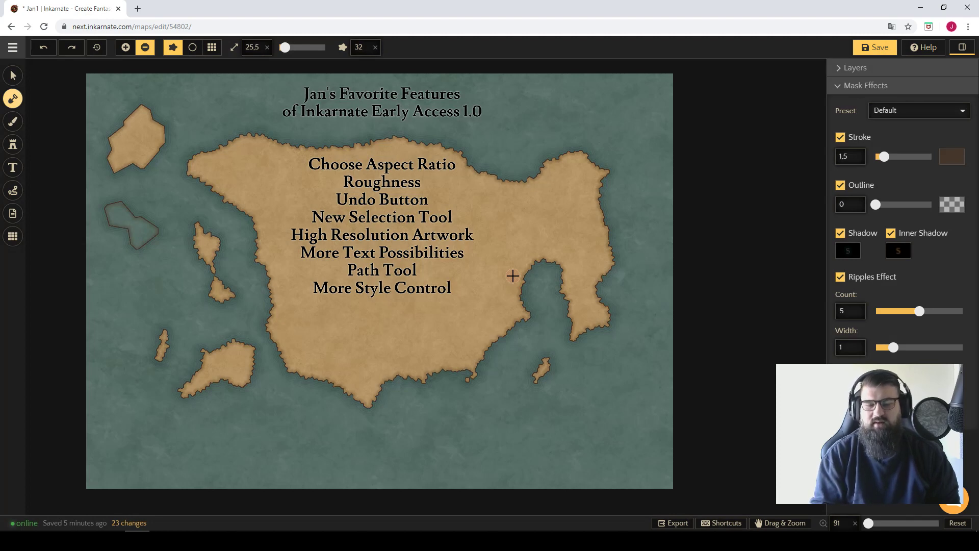
{"action": "key", "text": "ctrl+z"}
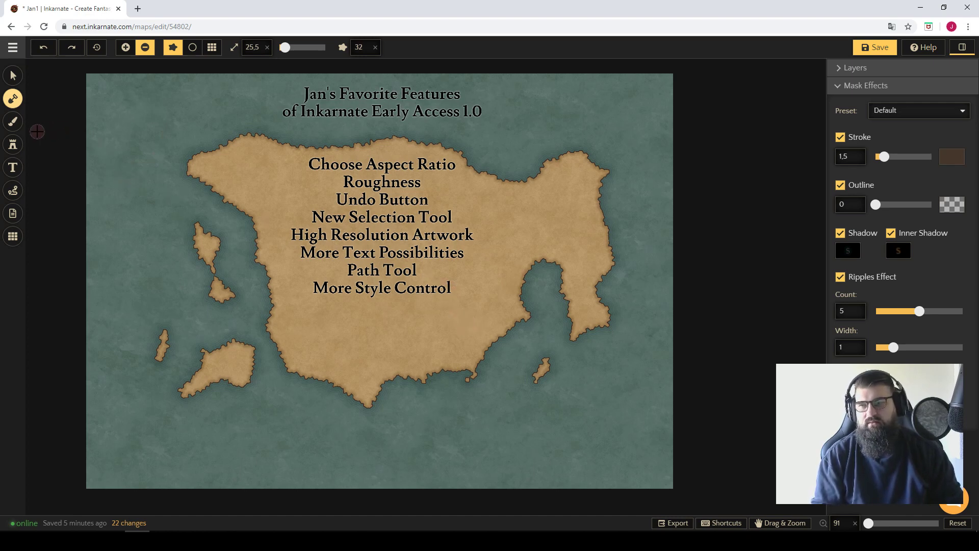
Place a mountain stamp on the southern mainland below the feature list.
{"action": "left_click", "coordinate": [13, 144]}
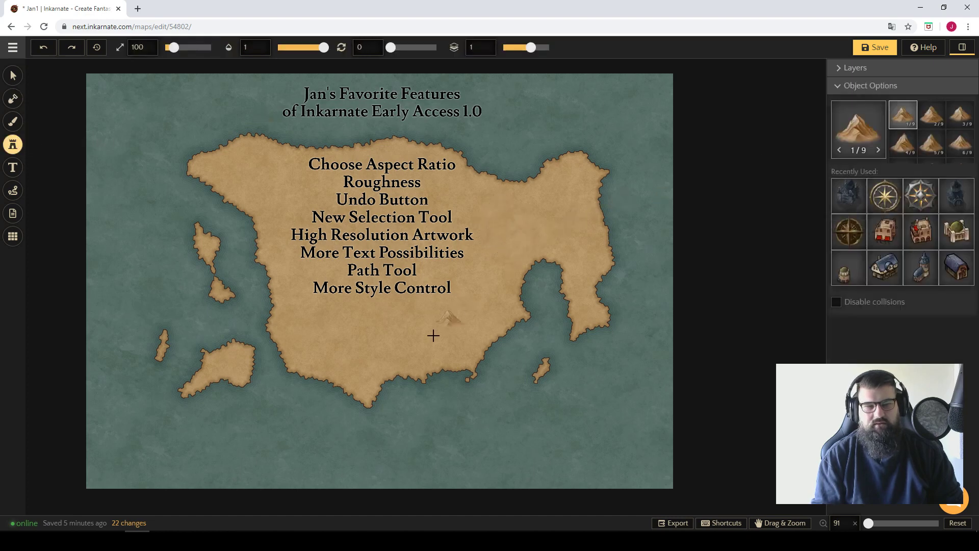
{"action": "left_click", "coordinate": [393, 336]}
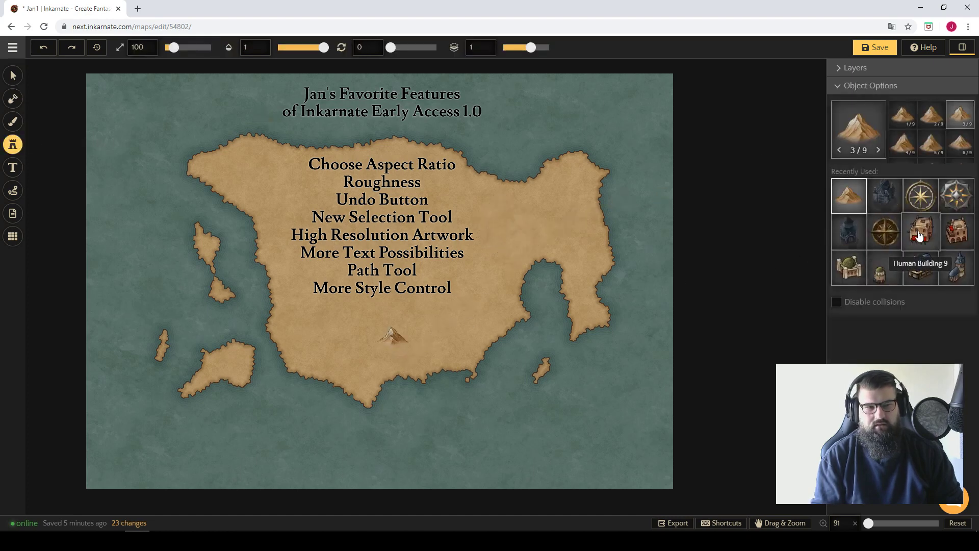
Place Human Building 9 at the mountain's right foot and the blue-roofed house behind its left slope.
{"action": "left_click", "coordinate": [920, 236]}
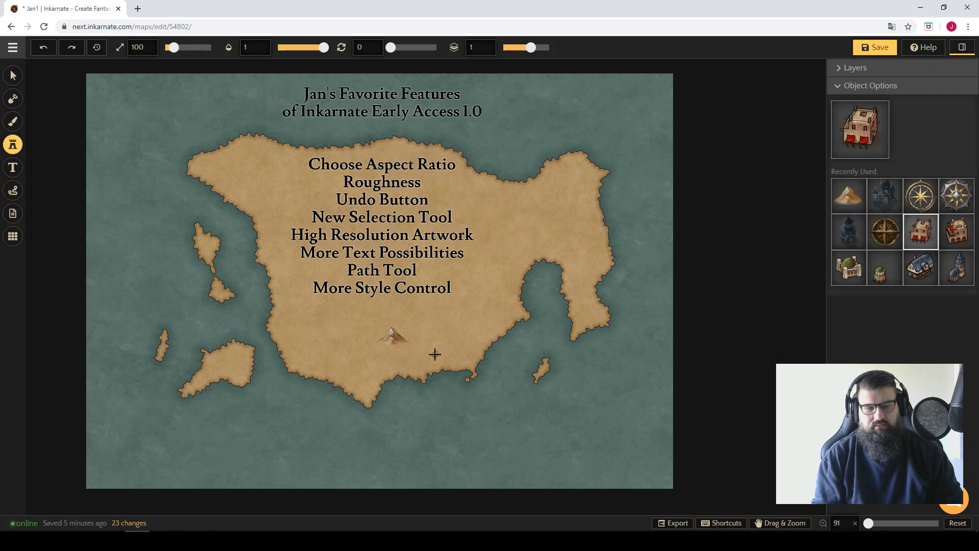
{"action": "scroll", "coordinate": [435, 354], "scroll_direction": "up", "scroll_amount": 10}
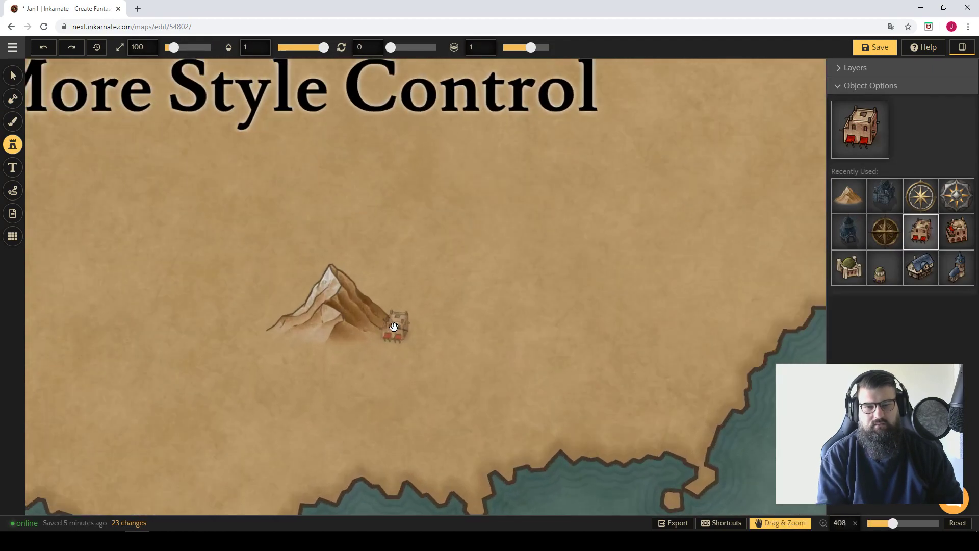
{"action": "scroll", "coordinate": [387, 327], "scroll_direction": "up", "scroll_amount": 3}
{"action": "left_click", "coordinate": [378, 331]}
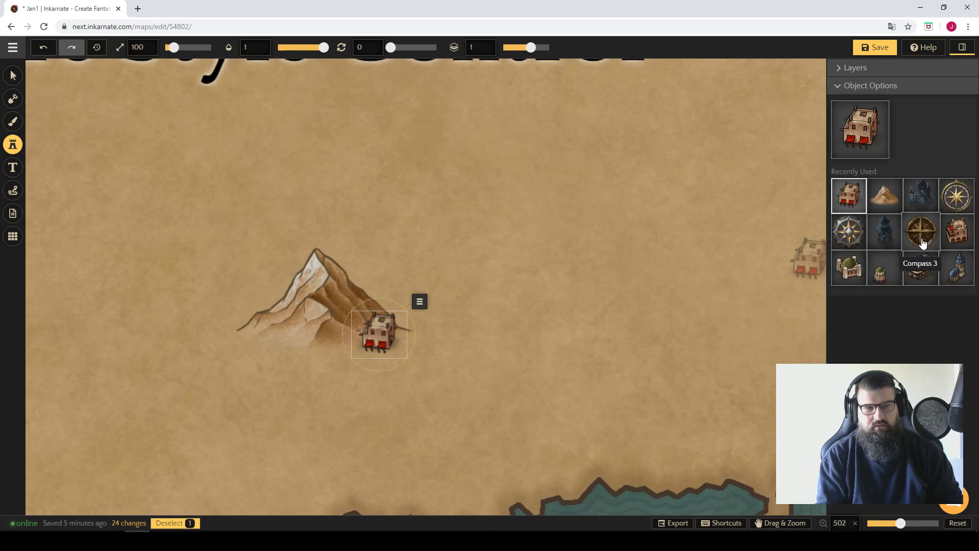
{"action": "left_click", "coordinate": [920, 267]}
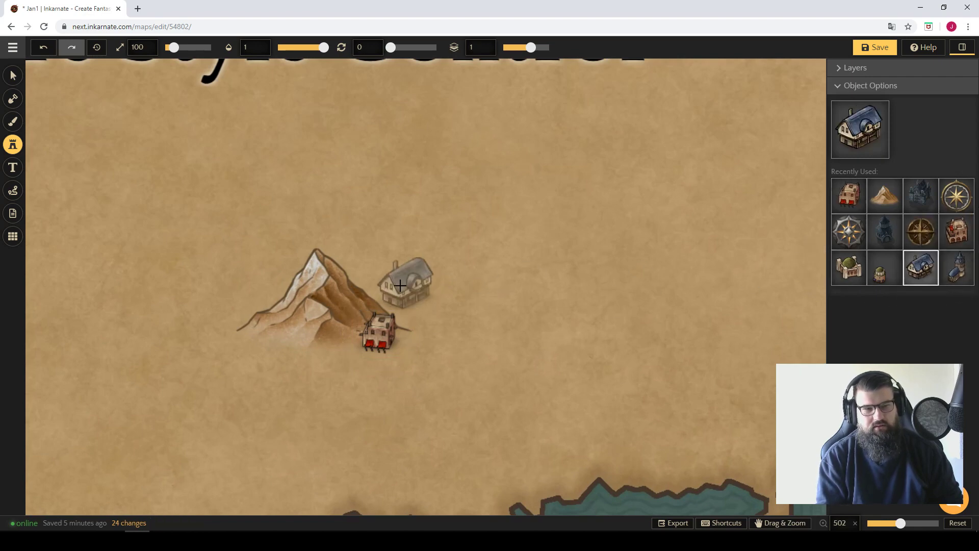
{"action": "left_click", "coordinate": [278, 293]}
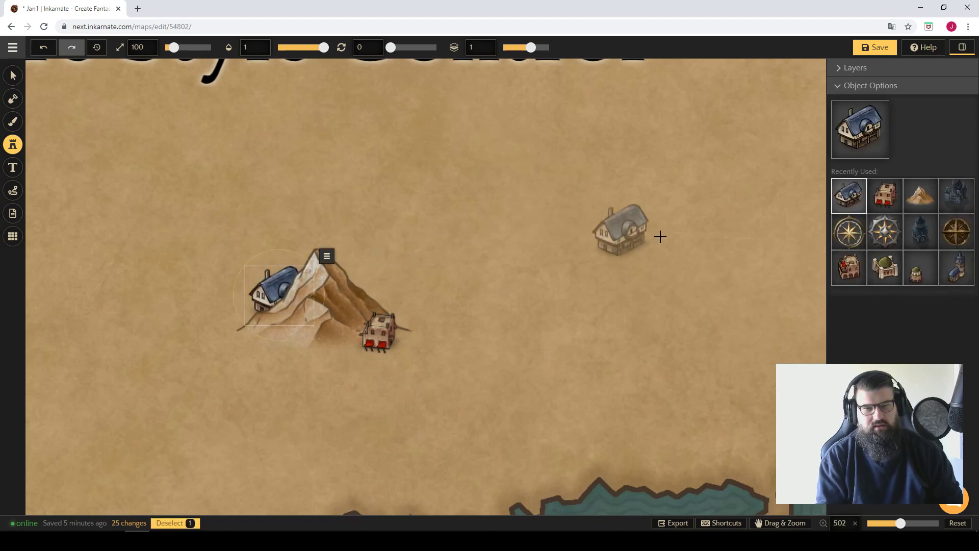
Place Human Building 14 behind the mountain's right slope.
{"action": "left_click", "coordinate": [971, 276]}
{"action": "left_click", "coordinate": [345, 286]}
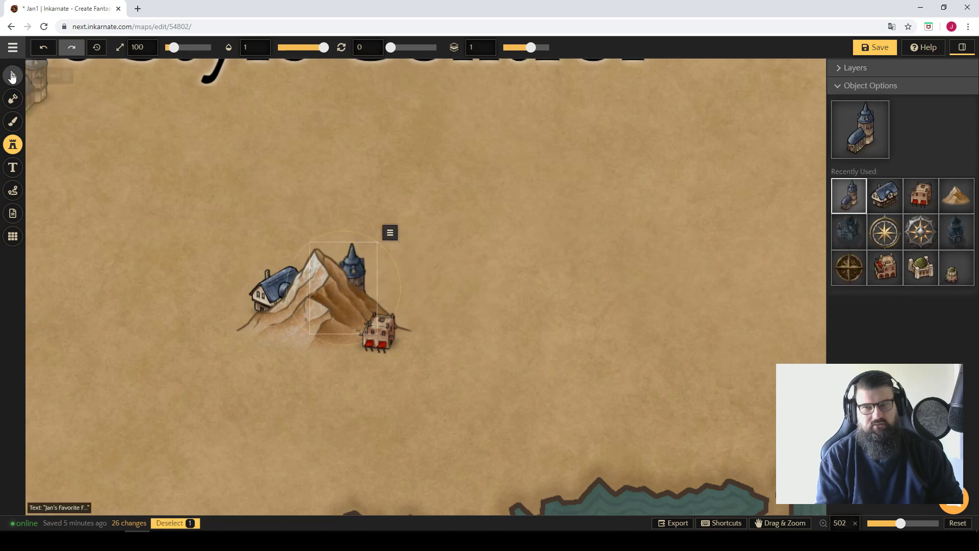
Select Human Building 14 and raise it to Z layer 2, in front of the mountain.
{"action": "left_click", "coordinate": [12, 77]}
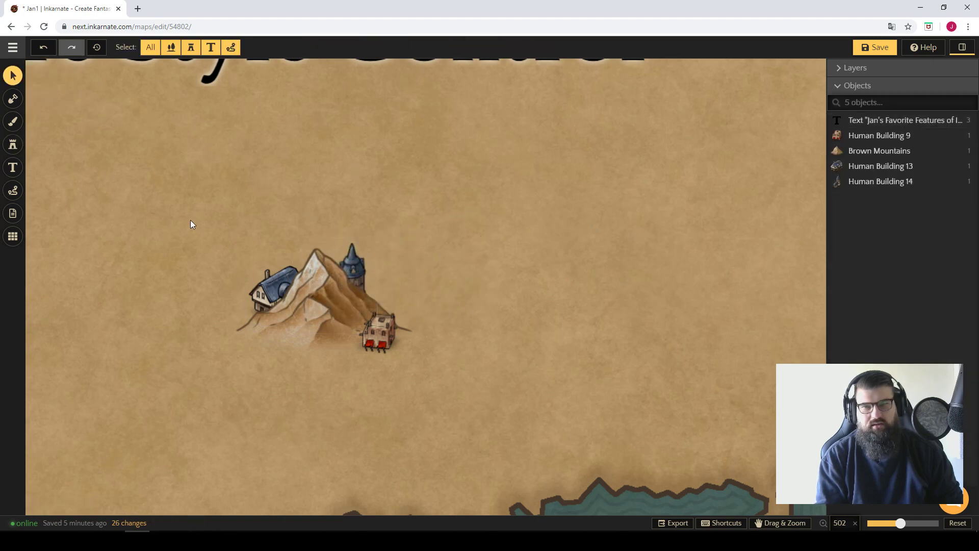
{"action": "left_click", "coordinate": [357, 262]}
{"action": "left_click", "coordinate": [320, 287]}
{"action": "left_click", "coordinate": [457, 229]}
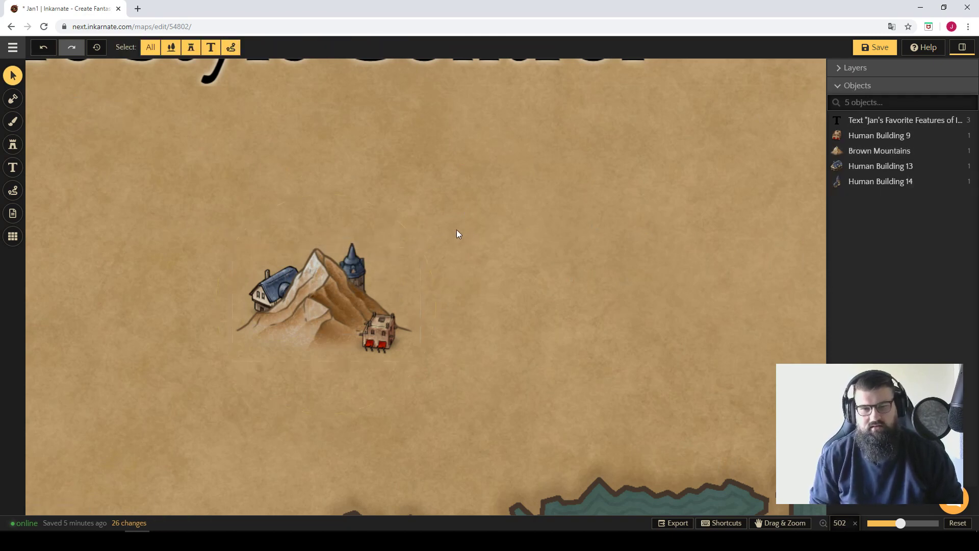
{"action": "left_click", "coordinate": [354, 274]}
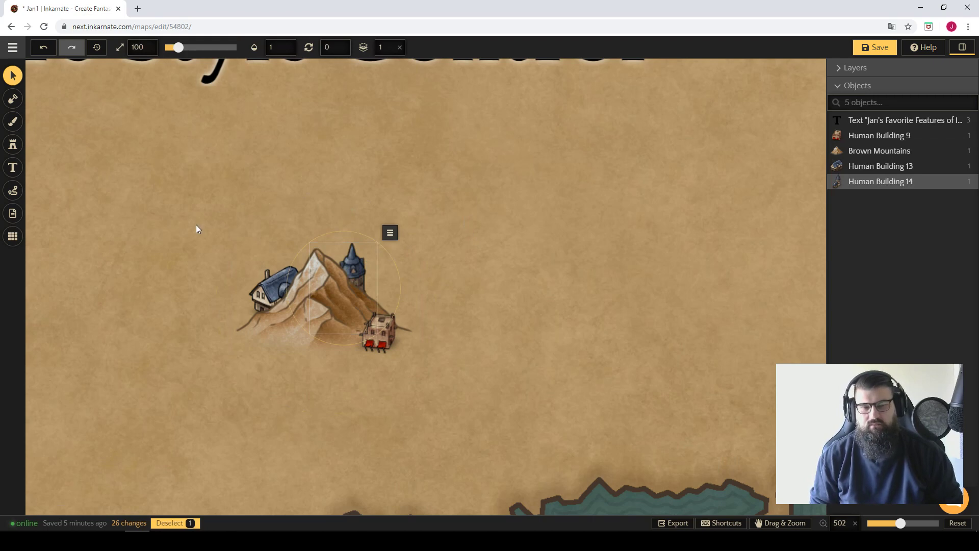
{"action": "left_click", "coordinate": [182, 226]}
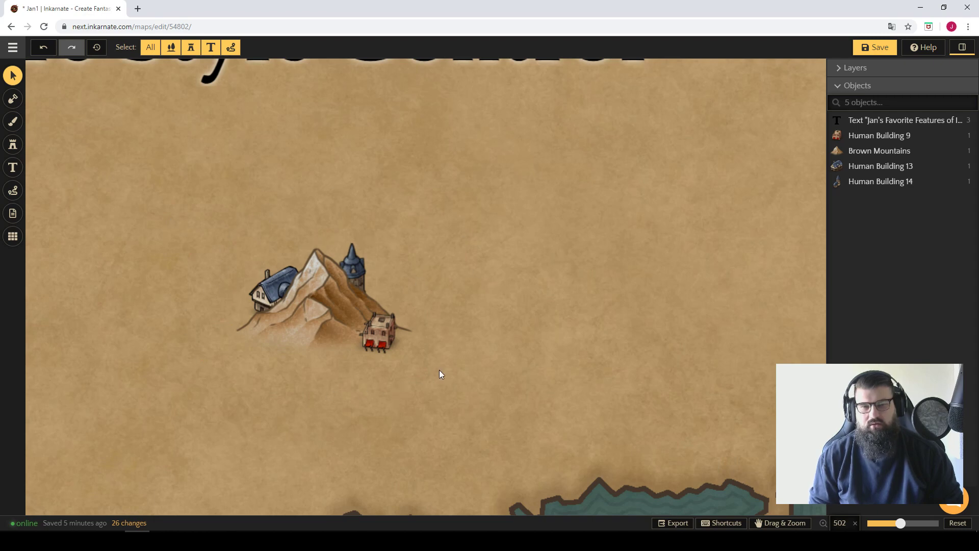
{"action": "left_click", "coordinate": [357, 251]}
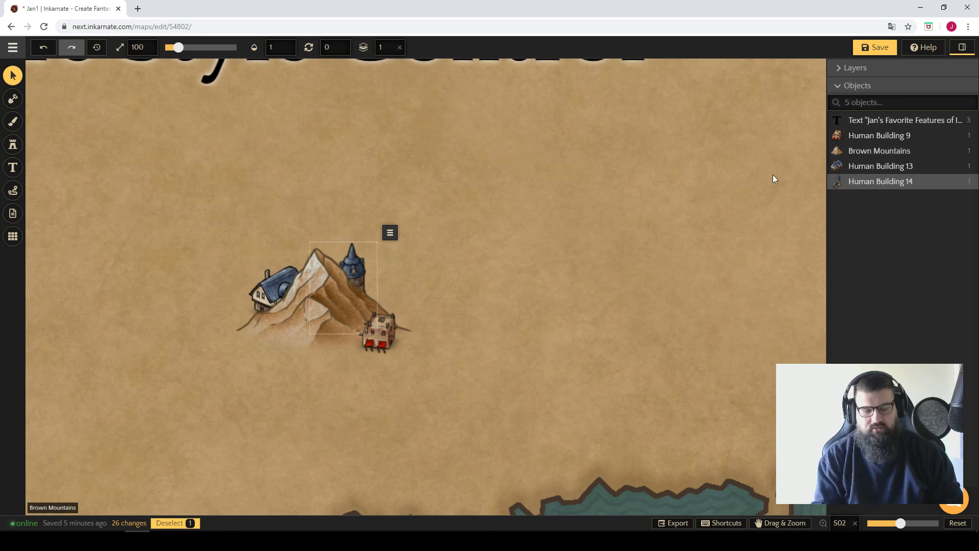
{"action": "key", "text": "Page_Up"}
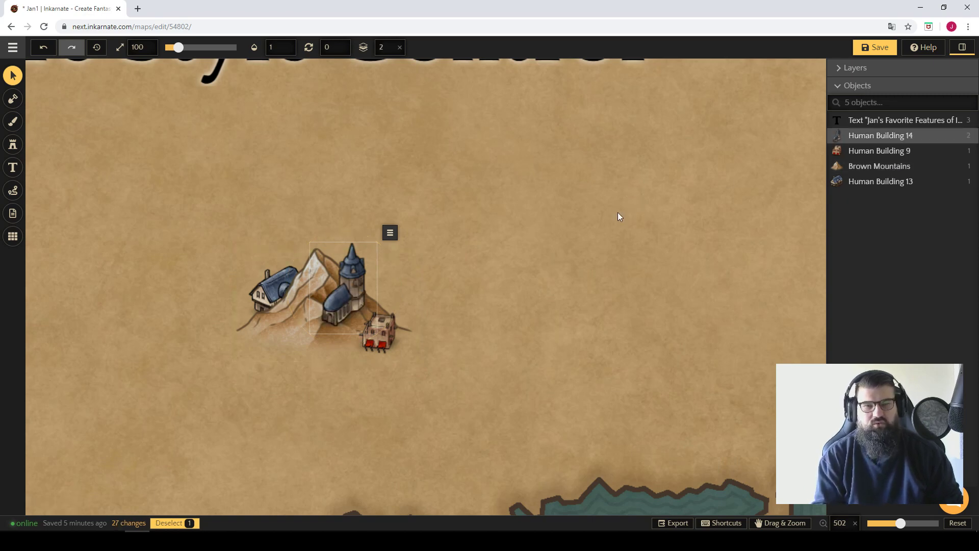
{"action": "key", "text": "Page_Down"}
{"action": "key", "text": "Page_Up"}
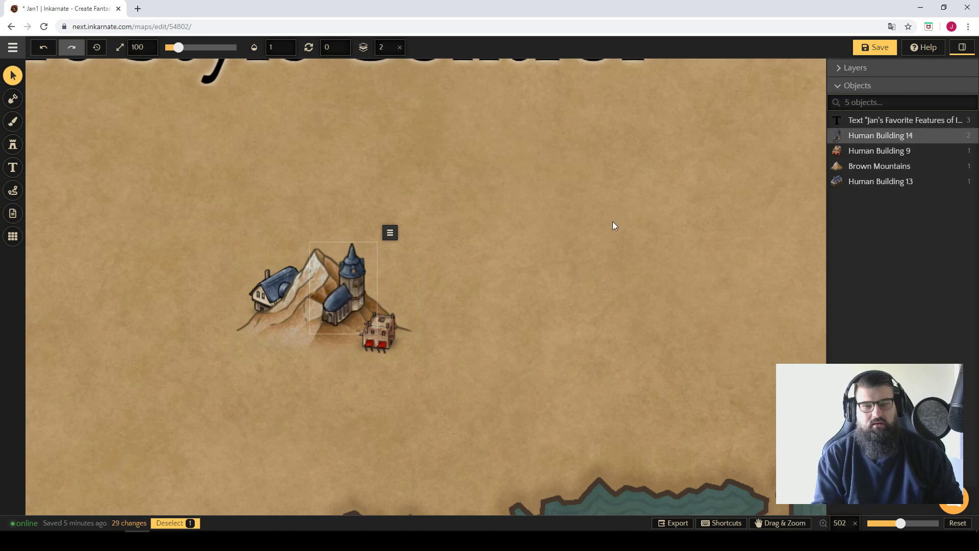
{"action": "left_click", "coordinate": [490, 259]}
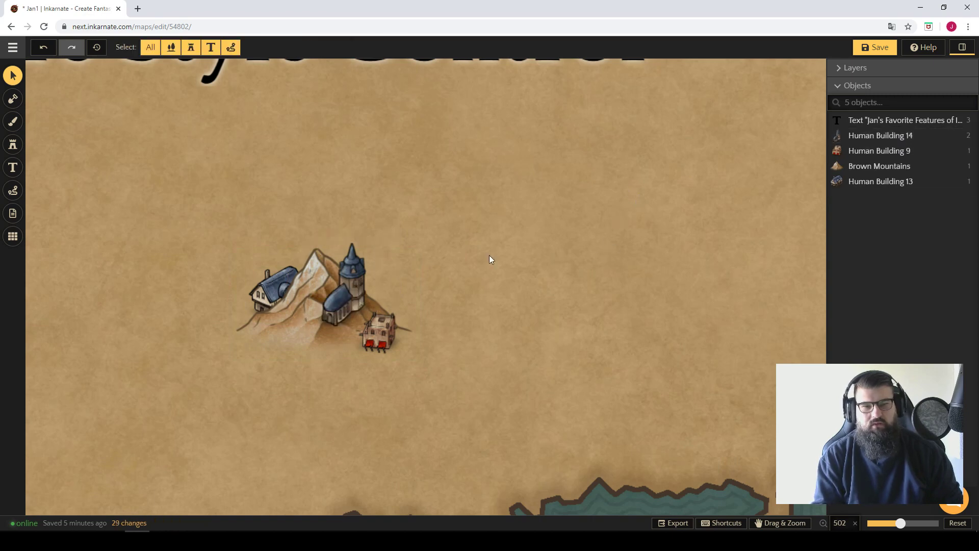
{"action": "left_click", "coordinate": [350, 273]}
{"action": "left_click", "coordinate": [484, 326]}
Move Human Building 13 from the mountain's left slope to the open land above its right side and set its Z layer to -3.
{"action": "left_click", "coordinate": [282, 275]}
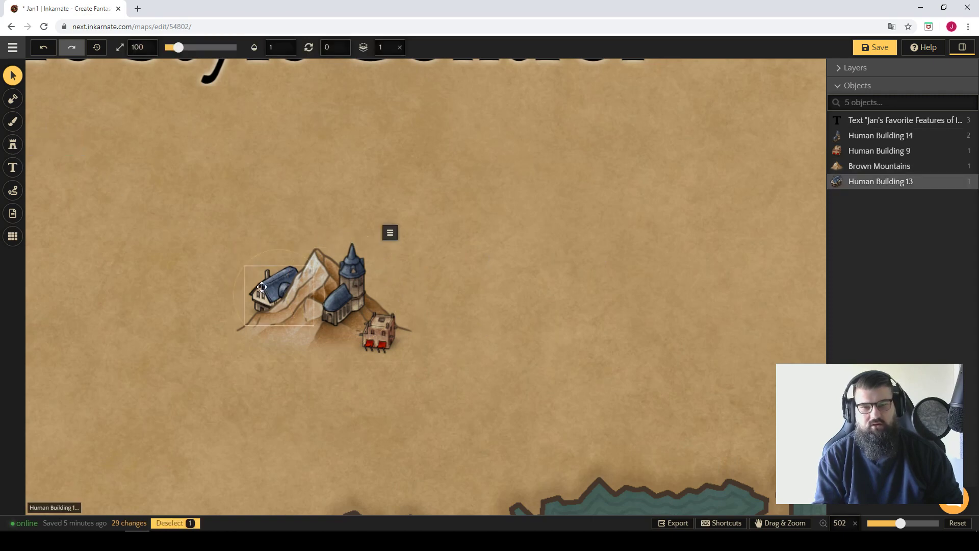
{"action": "left_click_drag", "start_coordinate": [282, 276], "coordinate": [428, 184]}
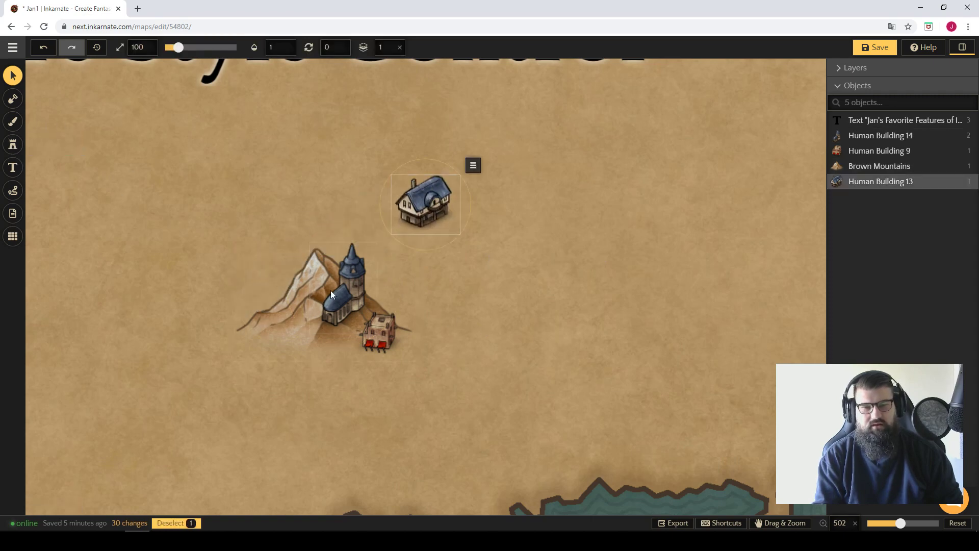
{"action": "left_click", "coordinate": [393, 46]}
{"action": "left_click_drag", "start_coordinate": [385, 96], "coordinate": [362, 88]}
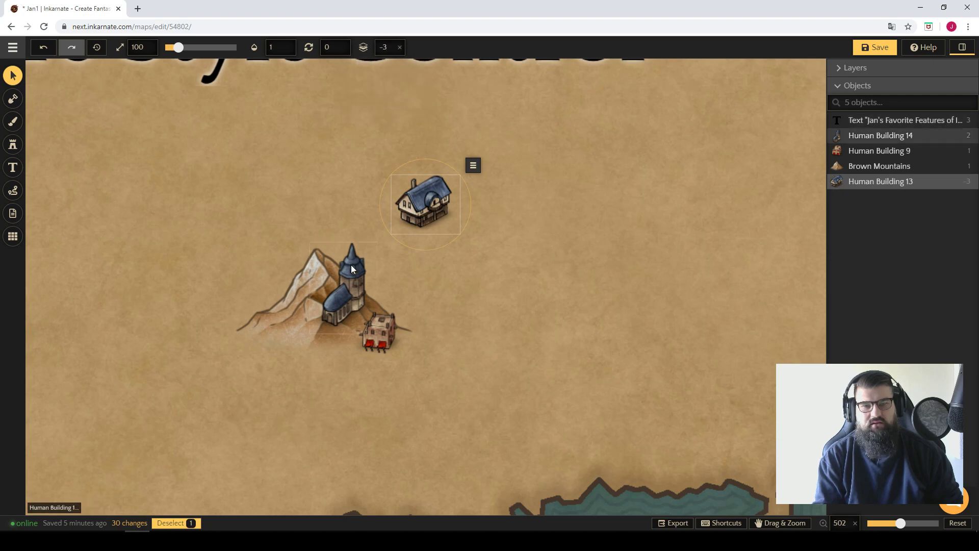
Move Human Building 14 off the mountain to the right of the blue-roofed house and set its Z layer to -3.
{"action": "left_click_drag", "start_coordinate": [351, 269], "coordinate": [486, 220]}
{"action": "mouse_move", "coordinate": [387, 48]}
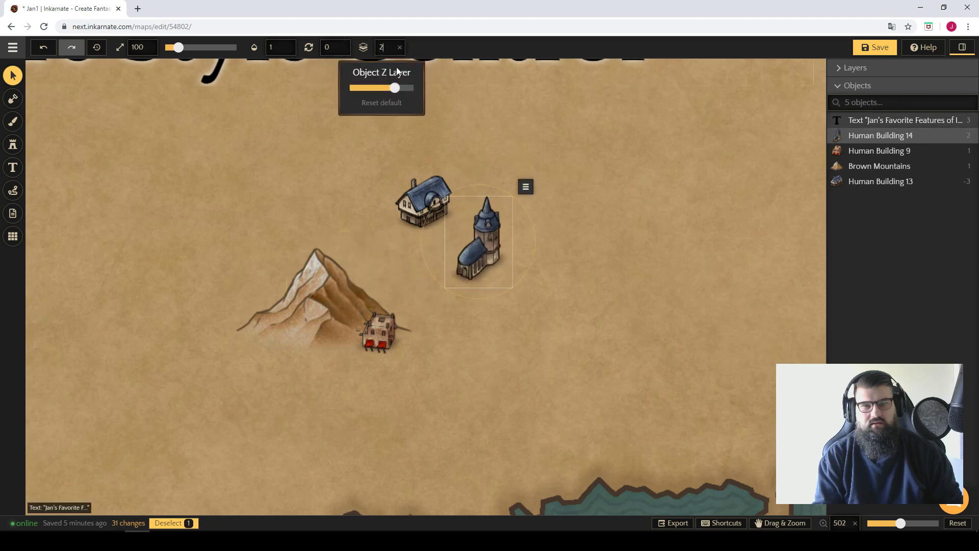
{"action": "left_click_drag", "start_coordinate": [394, 88], "coordinate": [363, 90]}
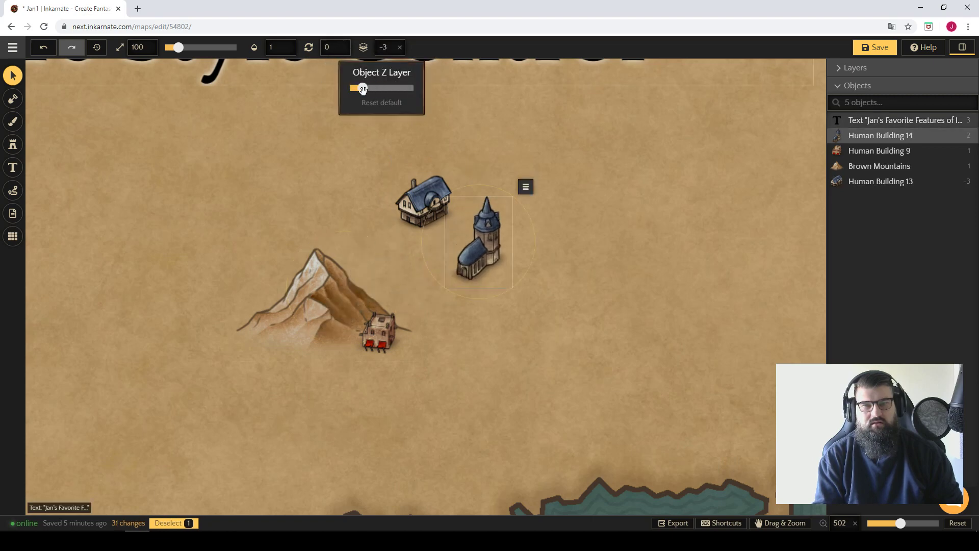
Move Human Building 9 between the blue-roofed house and the tower building and set its Z layer to -3.
{"action": "left_click", "coordinate": [380, 336]}
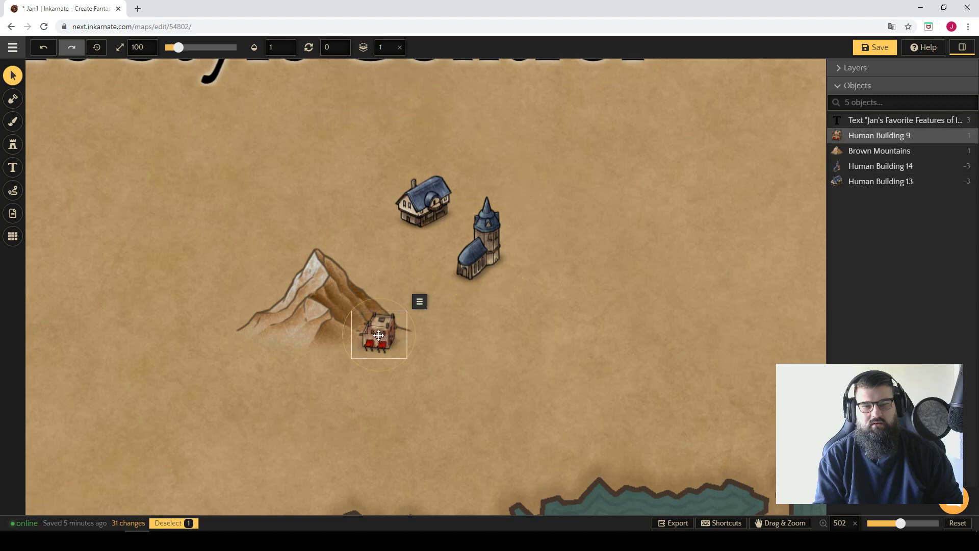
{"action": "left_click_drag", "start_coordinate": [379, 335], "coordinate": [438, 243]}
{"action": "mouse_move", "coordinate": [381, 47]}
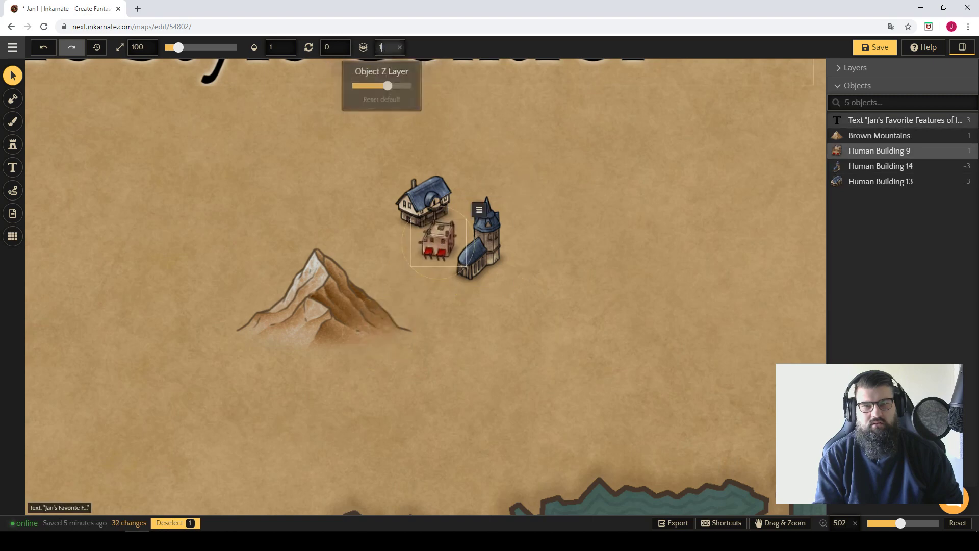
{"action": "left_click_drag", "start_coordinate": [388, 86], "coordinate": [369, 87]}
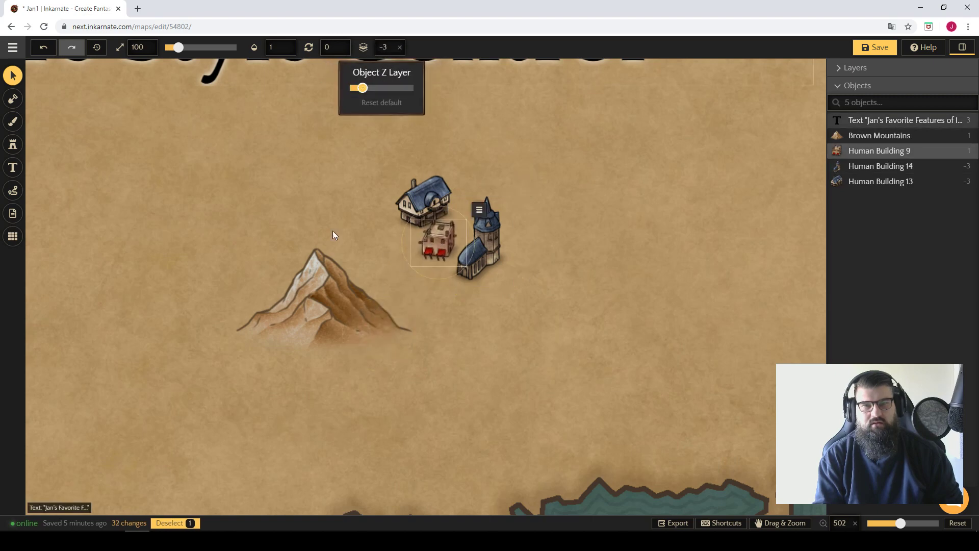
Set the mountain's Z layer to -2 and move it so it overlaps the group of buildings.
{"action": "left_click", "coordinate": [335, 288]}
{"action": "mouse_move", "coordinate": [382, 47]}
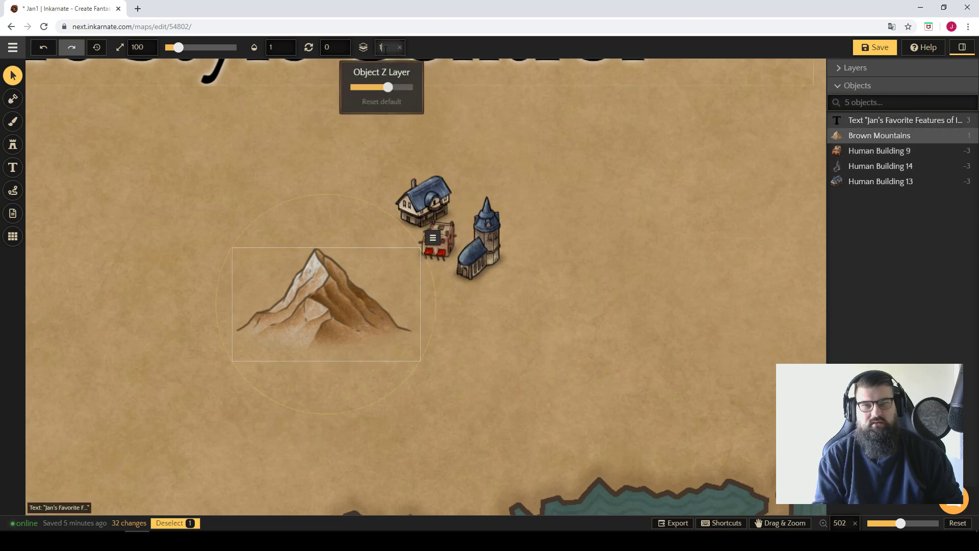
{"action": "left_click_drag", "start_coordinate": [388, 87], "coordinate": [374, 87]}
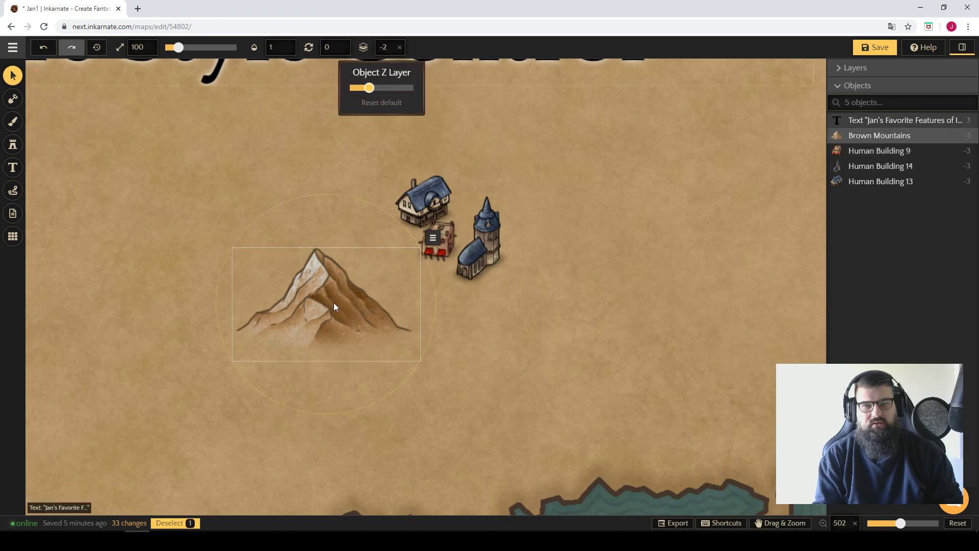
{"action": "left_click_drag", "start_coordinate": [335, 306], "coordinate": [408, 273]}
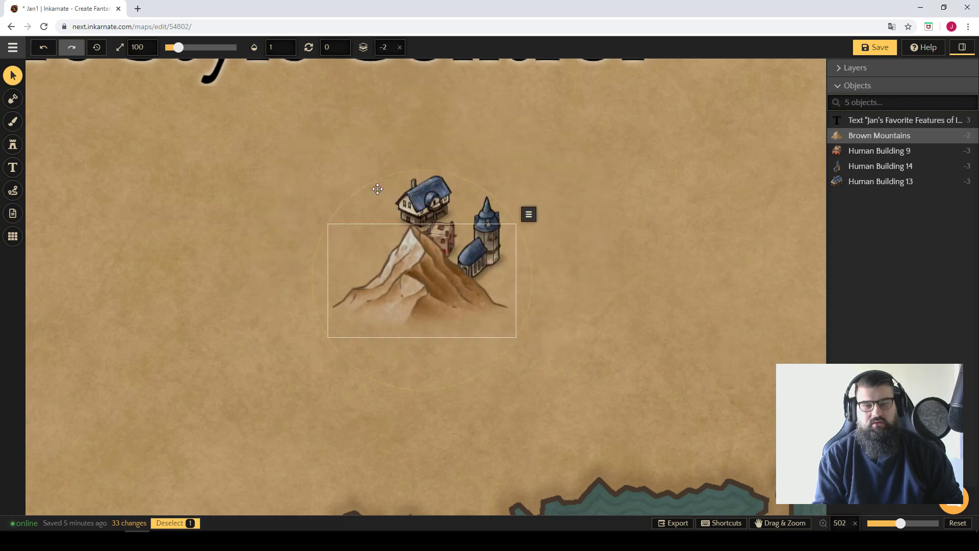
Set the mountain's Z layer to -4 and move it clear of the buildings, to their lower left.
{"action": "left_click", "coordinate": [383, 47]}
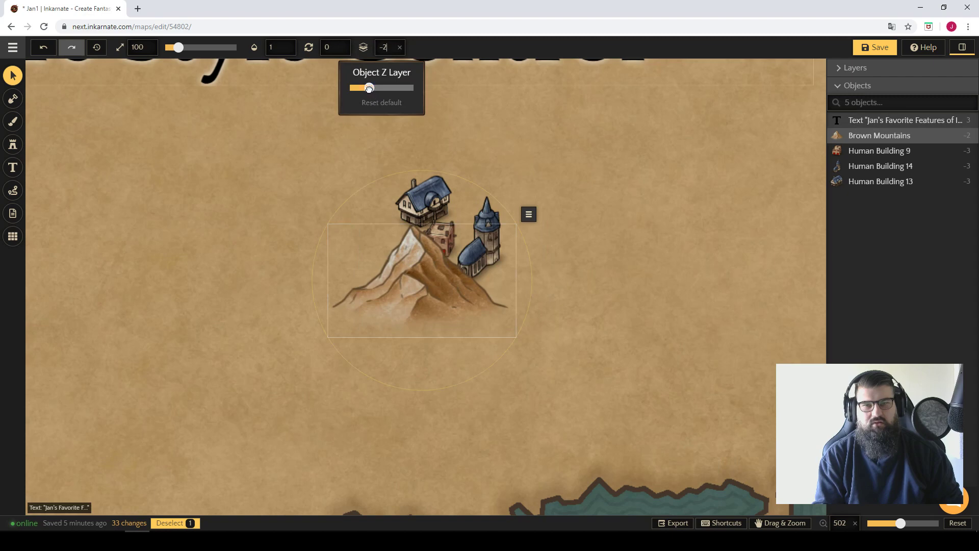
{"action": "left_click_drag", "start_coordinate": [363, 88], "coordinate": [354, 88]}
{"action": "left_click", "coordinate": [432, 279]}
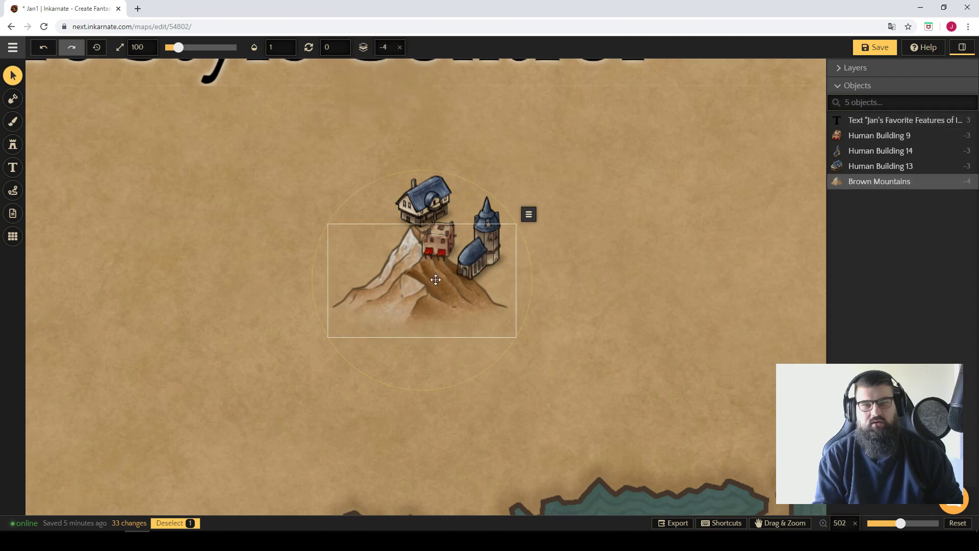
{"action": "left_click_drag", "start_coordinate": [431, 268], "coordinate": [430, 317]}
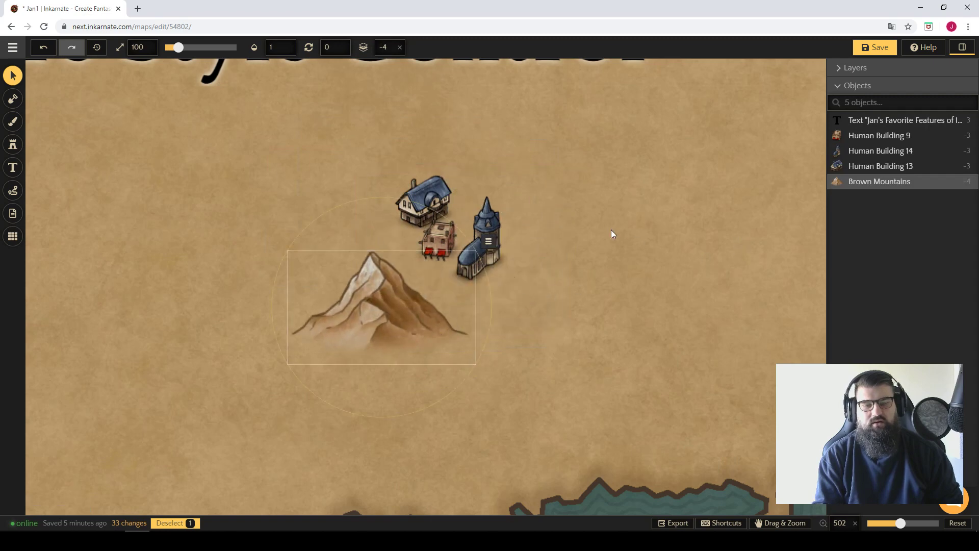
Save the map.
{"action": "left_click", "coordinate": [875, 47]}
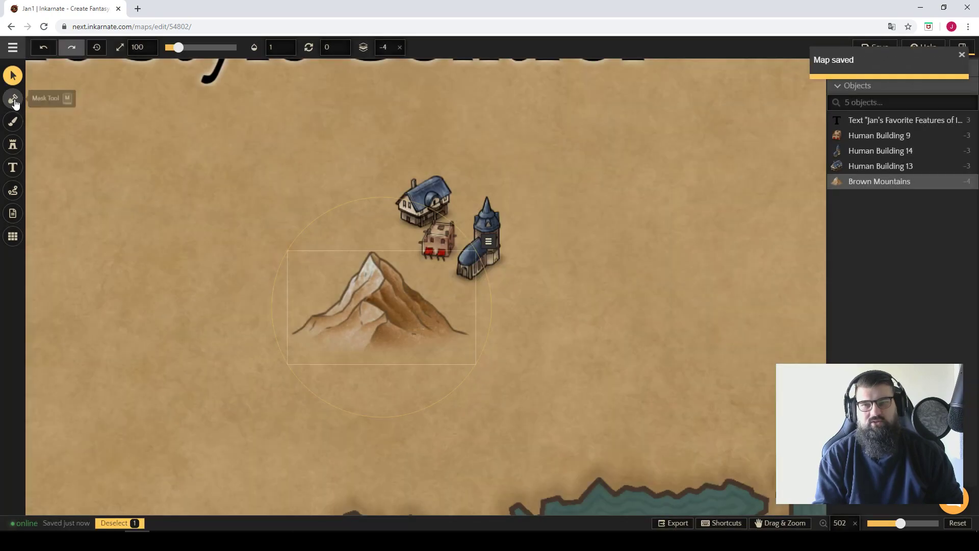
Choose the green pine tree stamp from the Fantasy World assets and place it at the mountain's peak.
{"action": "left_click", "coordinate": [14, 103]}
{"action": "left_click", "coordinate": [16, 126]}
{"action": "left_click", "coordinate": [16, 145]}
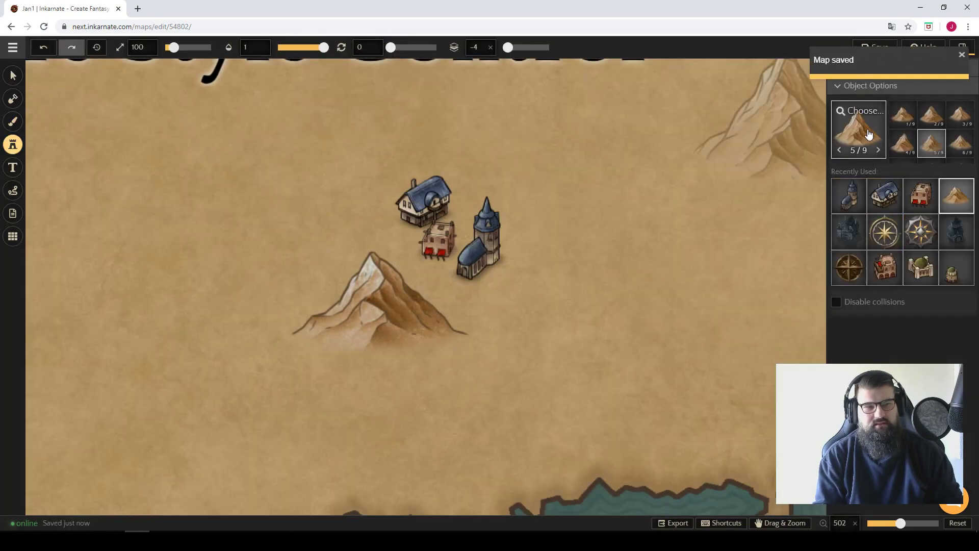
{"action": "left_click", "coordinate": [869, 134]}
{"action": "scroll", "coordinate": [643, 239], "scroll_direction": "down", "scroll_amount": 10}
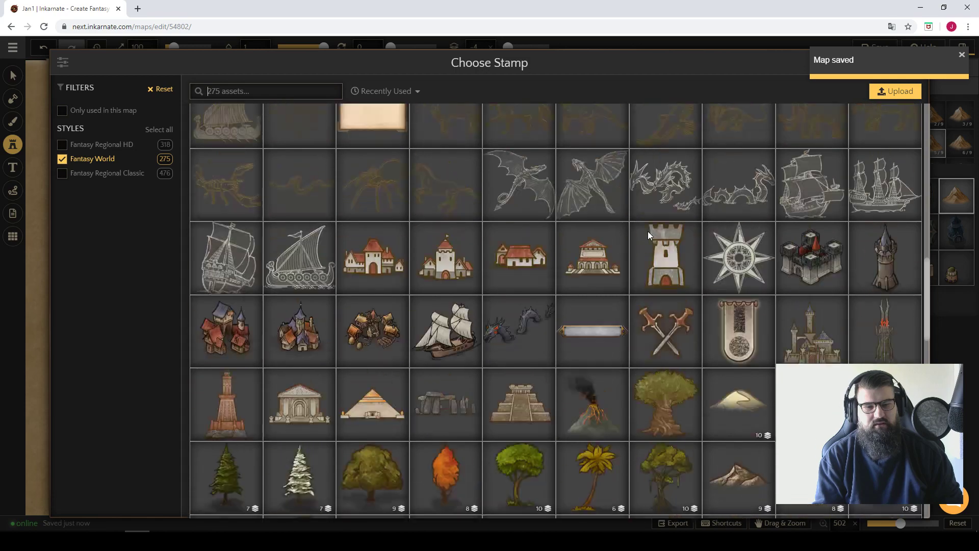
{"action": "scroll", "coordinate": [647, 231], "scroll_direction": "down", "scroll_amount": 7}
{"action": "scroll", "coordinate": [626, 221], "scroll_direction": "up", "scroll_amount": 4}
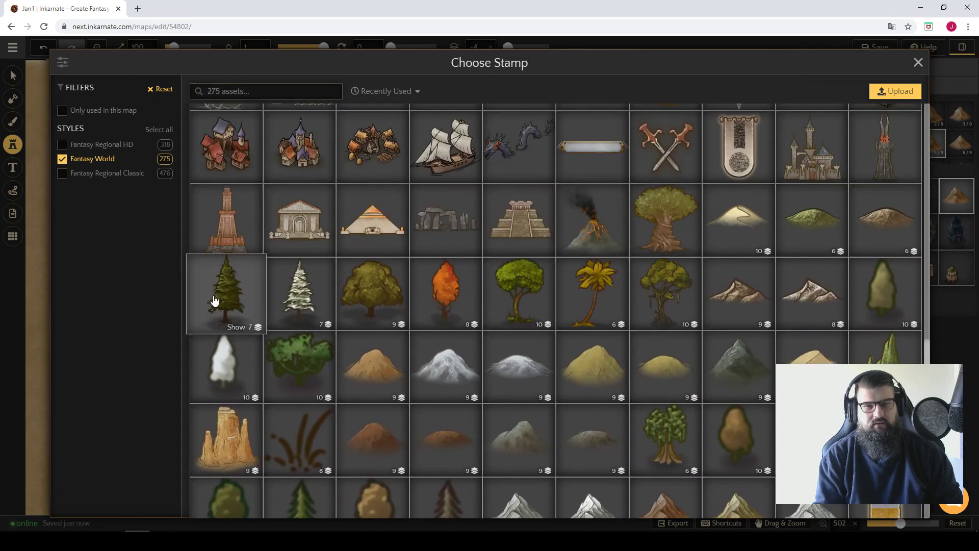
{"action": "left_click", "coordinate": [214, 301]}
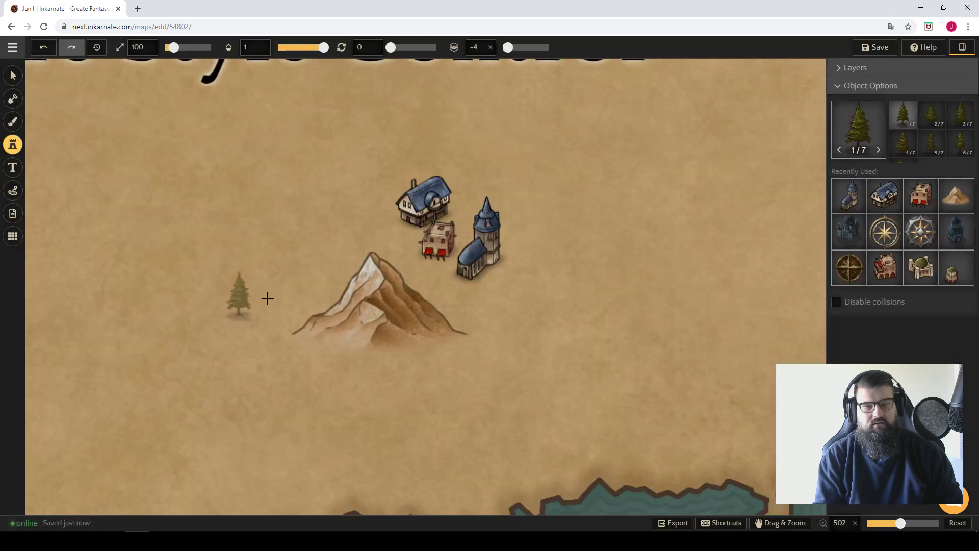
{"action": "left_click", "coordinate": [372, 267]}
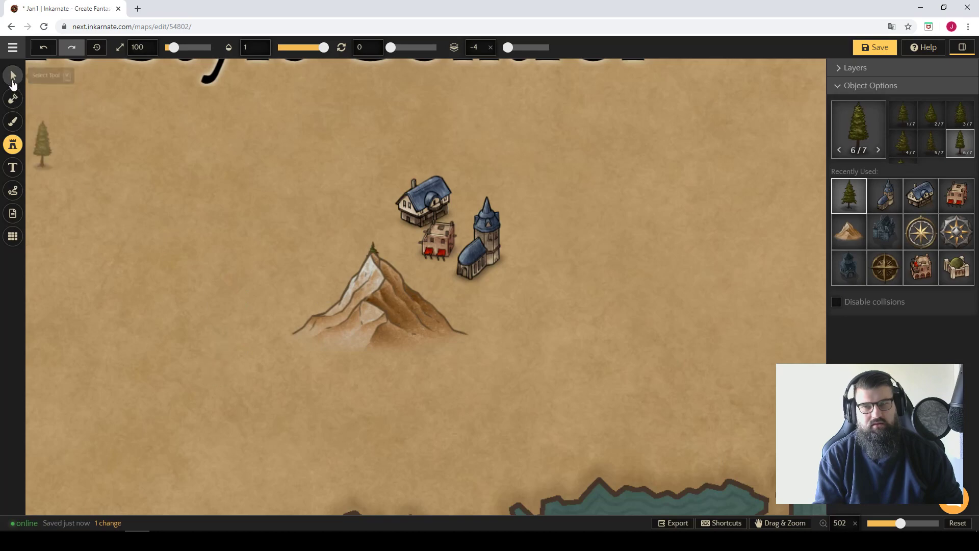
Raise the pine tree to Z layer -3 and shift it slightly up and right on the mountain's peak.
{"action": "left_click", "coordinate": [12, 78]}
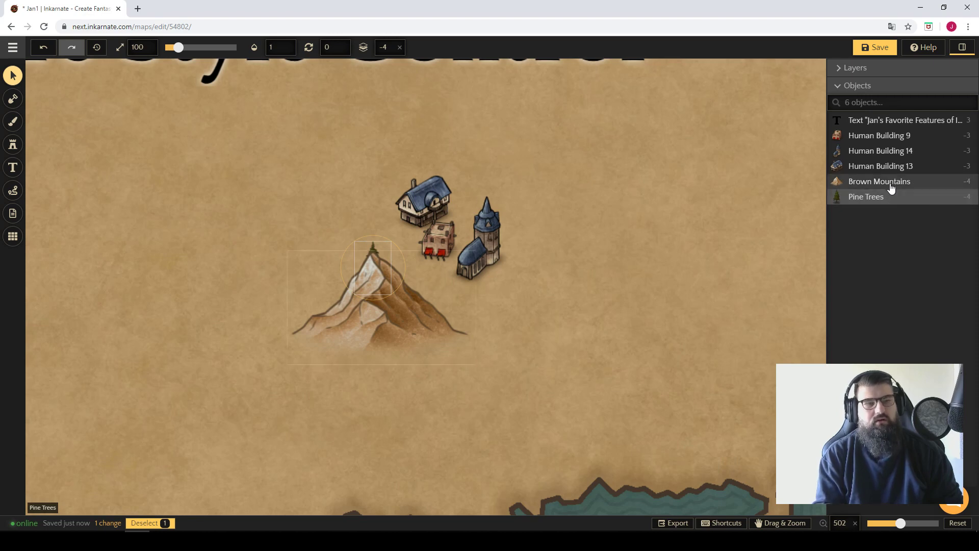
{"action": "key", "text": "Page_Up"}
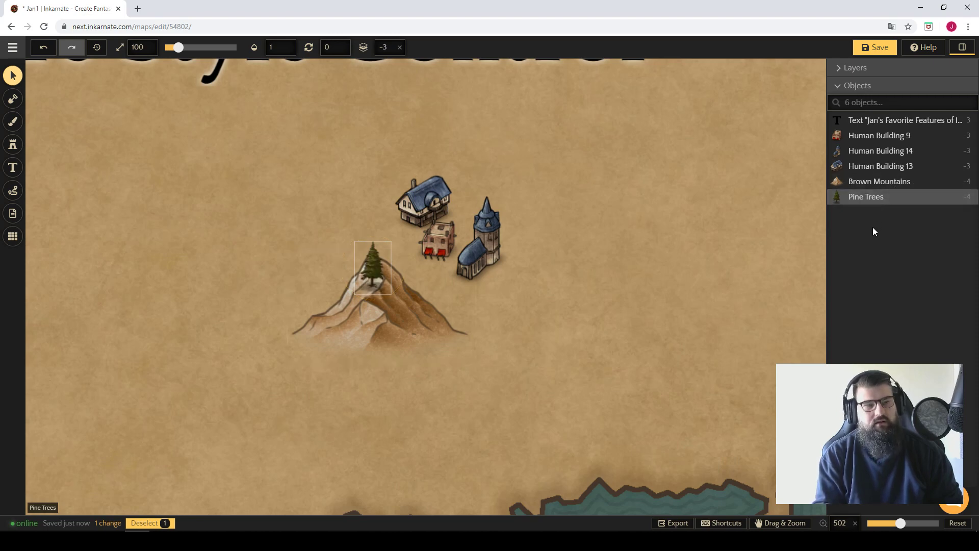
{"action": "mouse_move", "coordinate": [370, 266]}
{"action": "left_mouse_down"}
{"action": "mouse_move", "coordinate": [377, 239]}
{"action": "mouse_move", "coordinate": [376, 254]}
{"action": "left_mouse_up"}
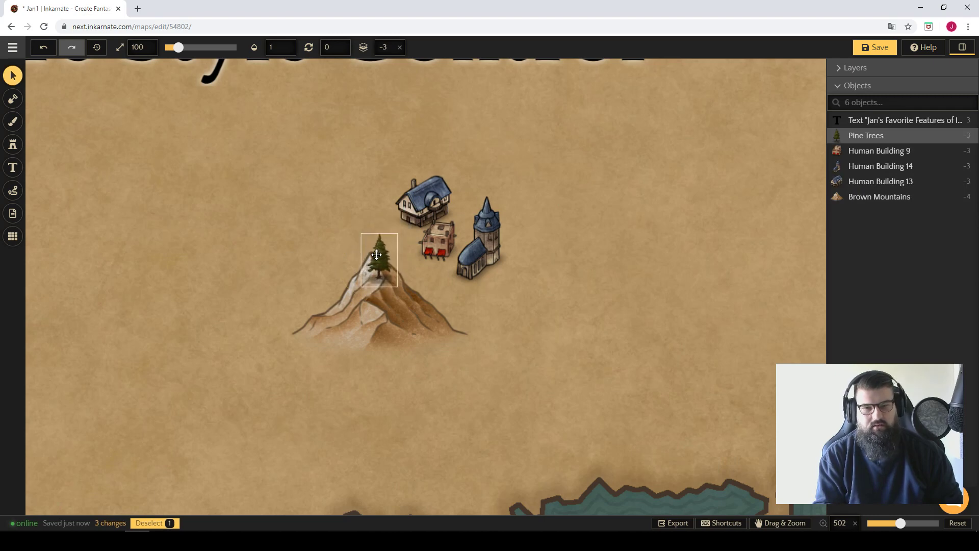
{"action": "left_click", "coordinate": [587, 313]}
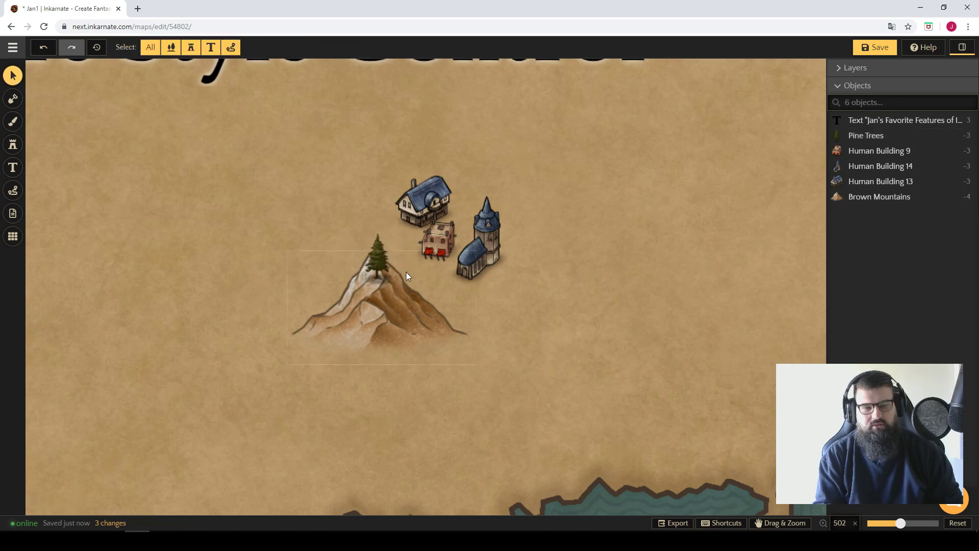
Vary the pine tree's Z layer, leave it at -3, and place the tree at the very tip of the mountain's peak.
{"action": "left_click", "coordinate": [379, 256]}
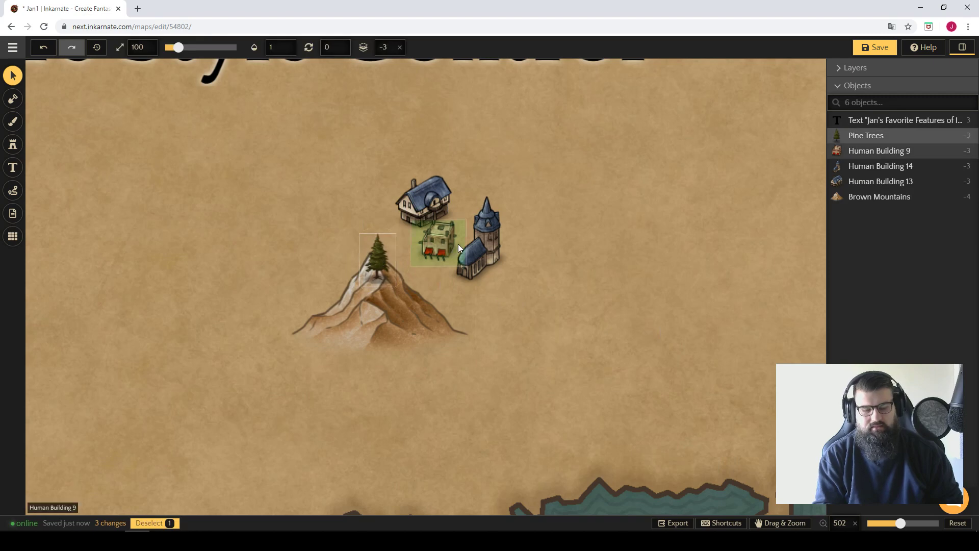
{"action": "key", "text": "Page_Down"}
{"action": "key", "text": "Page_Up"}
{"action": "key", "text": "Page_Up"}
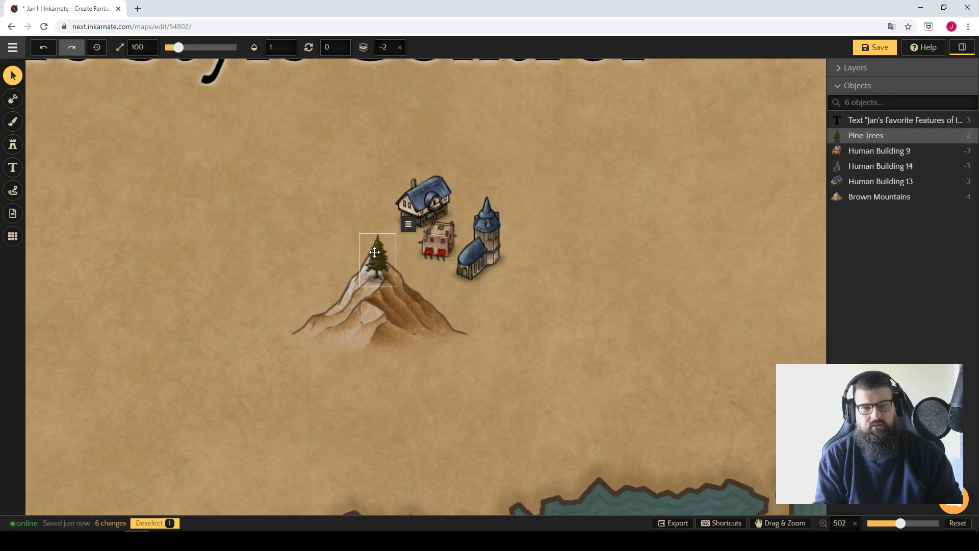
{"action": "left_click_drag", "start_coordinate": [374, 252], "coordinate": [378, 277]}
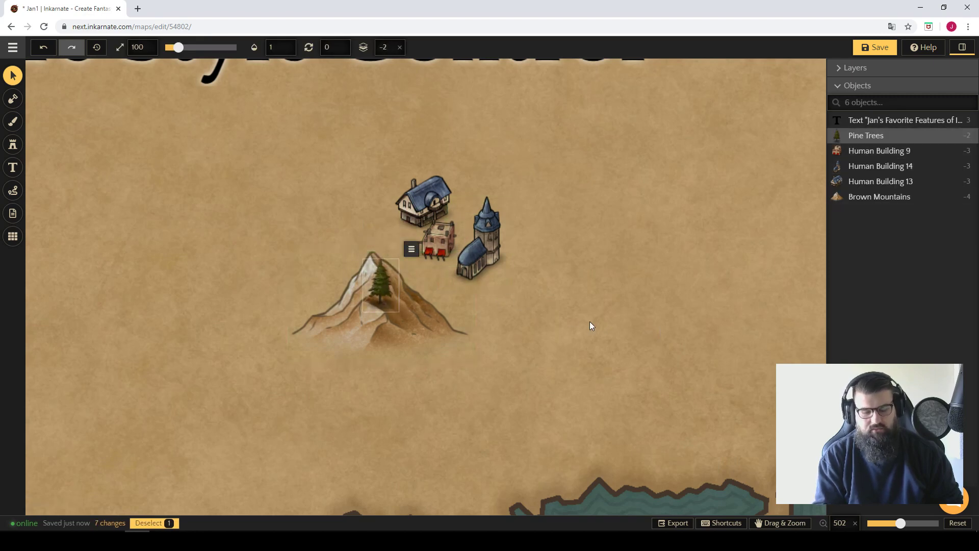
{"action": "left_click_drag", "start_coordinate": [398, 296], "coordinate": [392, 262]}
{"action": "left_click", "coordinate": [623, 295]}
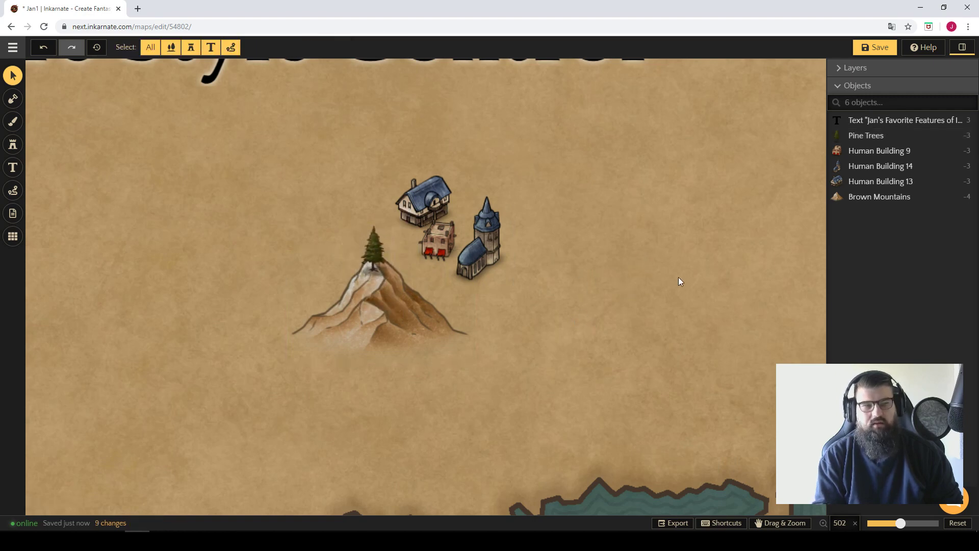
Select the pine tree, title text and human buildings in turn from the object list, and clear the selection.
{"action": "left_click", "coordinate": [876, 136]}
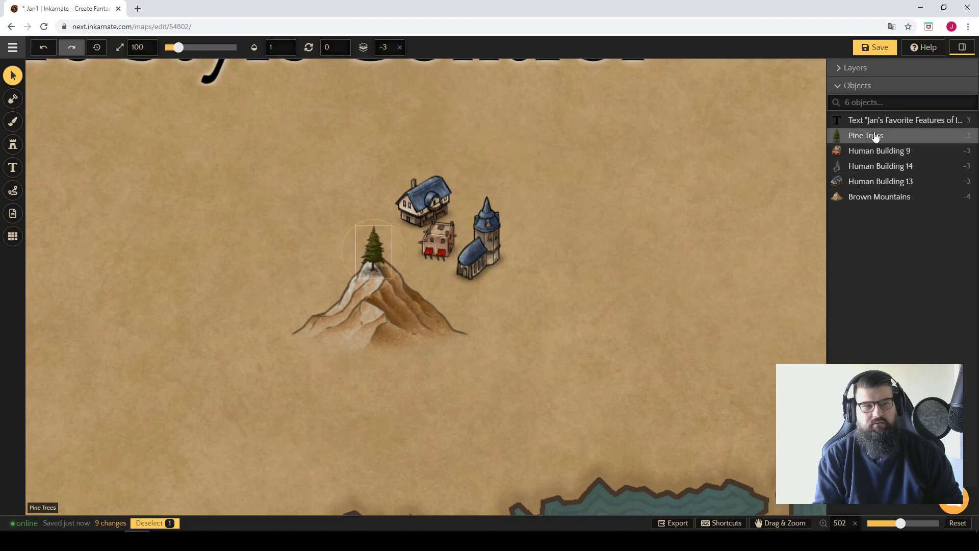
{"action": "left_click", "coordinate": [876, 182]}
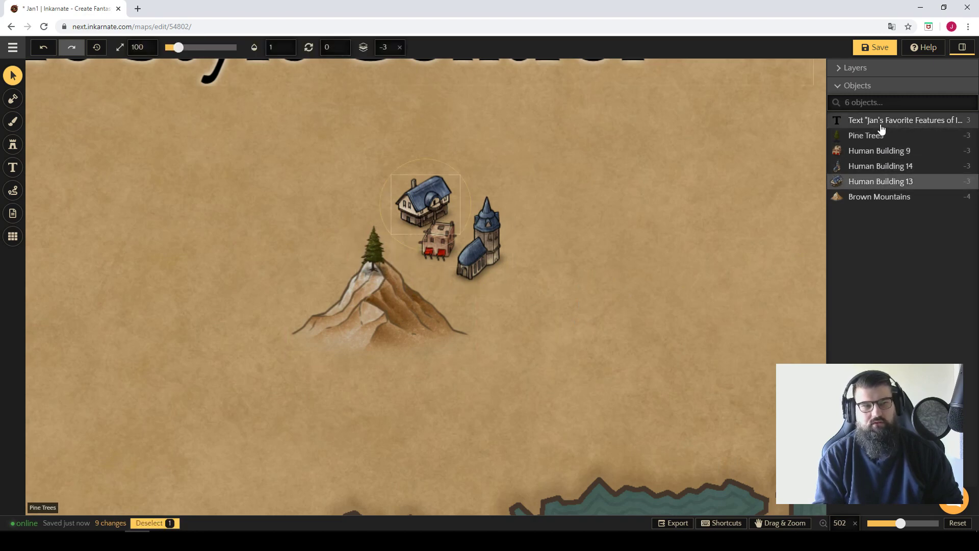
{"action": "left_click", "coordinate": [879, 125]}
{"action": "left_click", "coordinate": [883, 136]}
{"action": "left_click", "coordinate": [881, 150]}
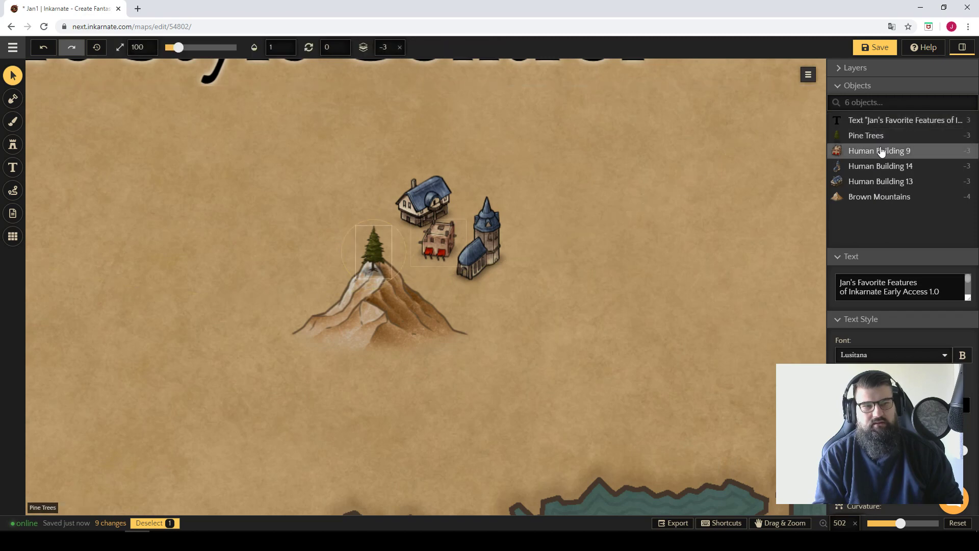
{"action": "left_click", "coordinate": [879, 187]}
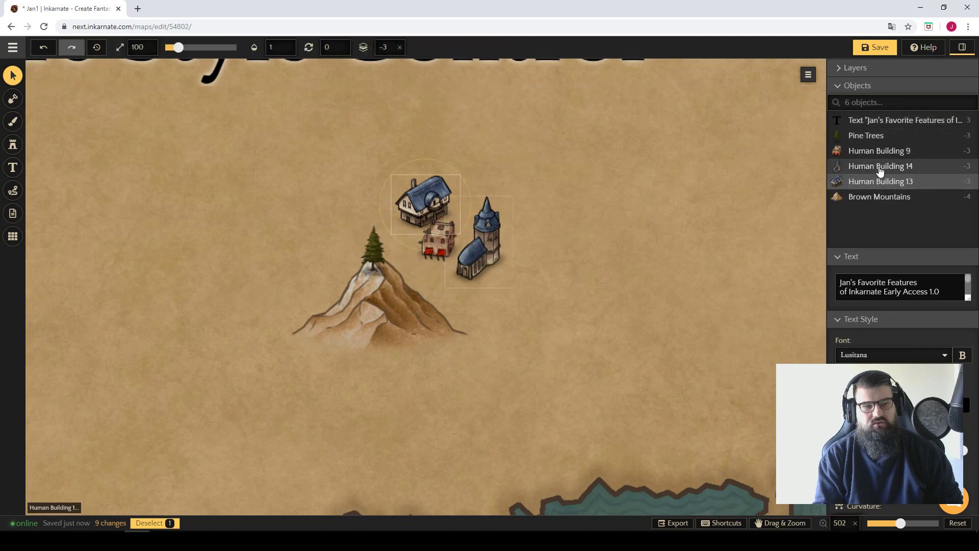
{"action": "left_click", "coordinate": [881, 151]}
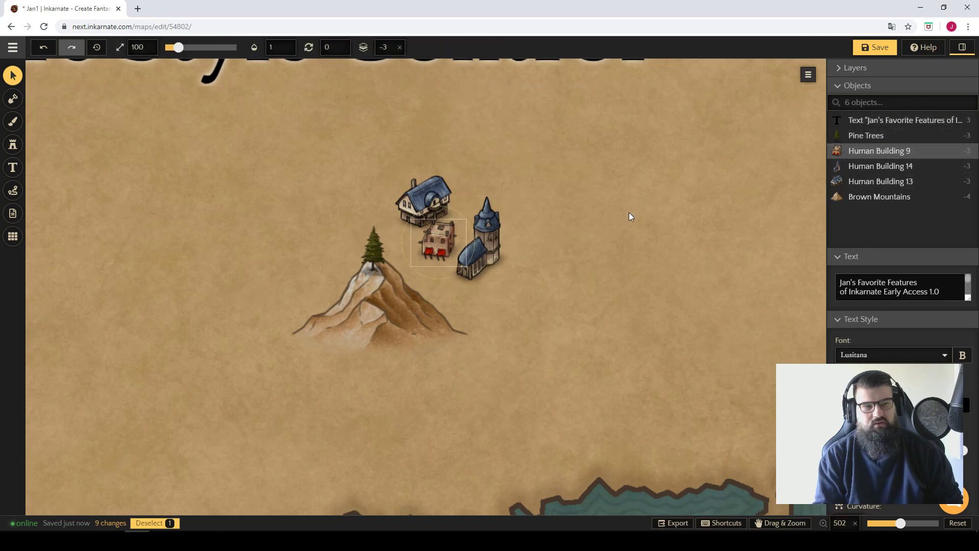
{"action": "left_click", "coordinate": [848, 86]}
{"action": "left_click", "coordinate": [675, 152]}
Review the list of favorite features written on the map and return to the mountain and buildings.
{"action": "scroll", "coordinate": [664, 161], "scroll_direction": "down", "scroll_amount": 1}
{"action": "scroll", "coordinate": [663, 161], "scroll_direction": "down", "scroll_amount": 10}
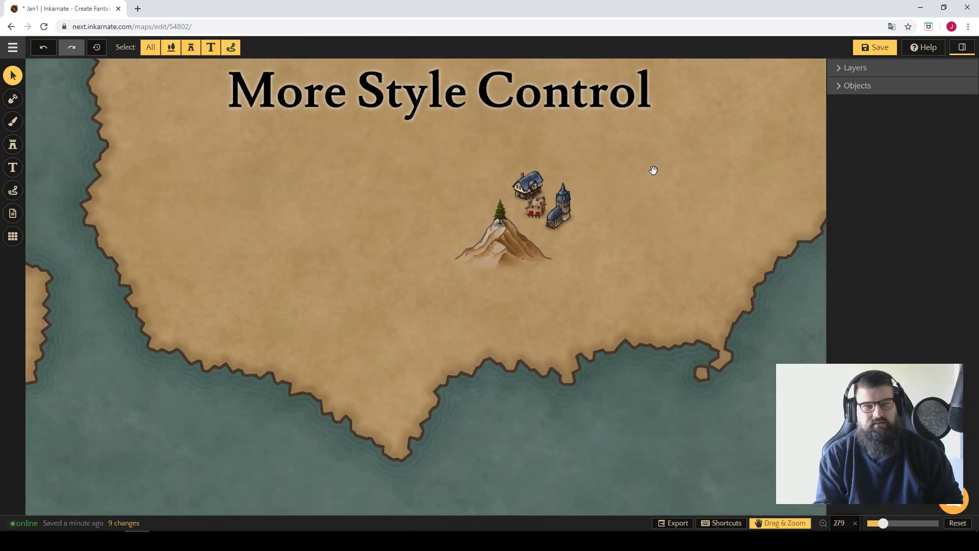
{"action": "left_click_drag", "start_coordinate": [673, 148], "coordinate": [652, 366]}
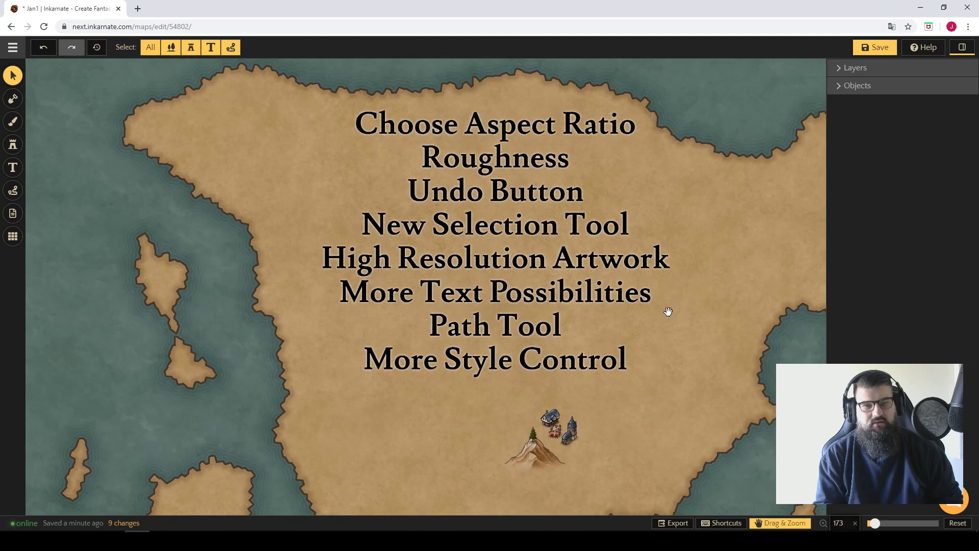
{"action": "left_click_drag", "start_coordinate": [707, 320], "coordinate": [673, 309]}
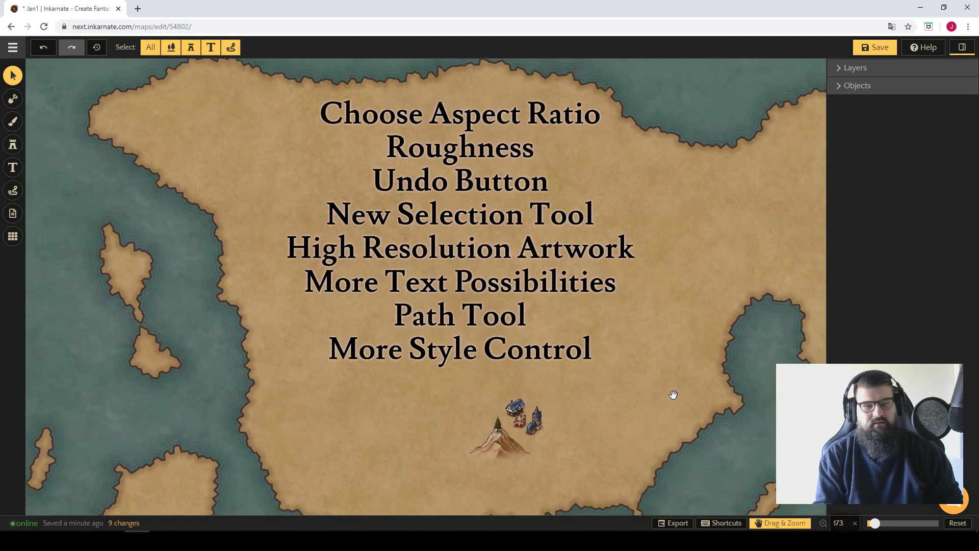
{"action": "left_click_drag", "start_coordinate": [671, 396], "coordinate": [636, 273]}
{"action": "scroll", "coordinate": [530, 296], "scroll_direction": "up", "scroll_amount": 5}
{"action": "scroll", "coordinate": [541, 272], "scroll_direction": "up", "scroll_amount": 2}
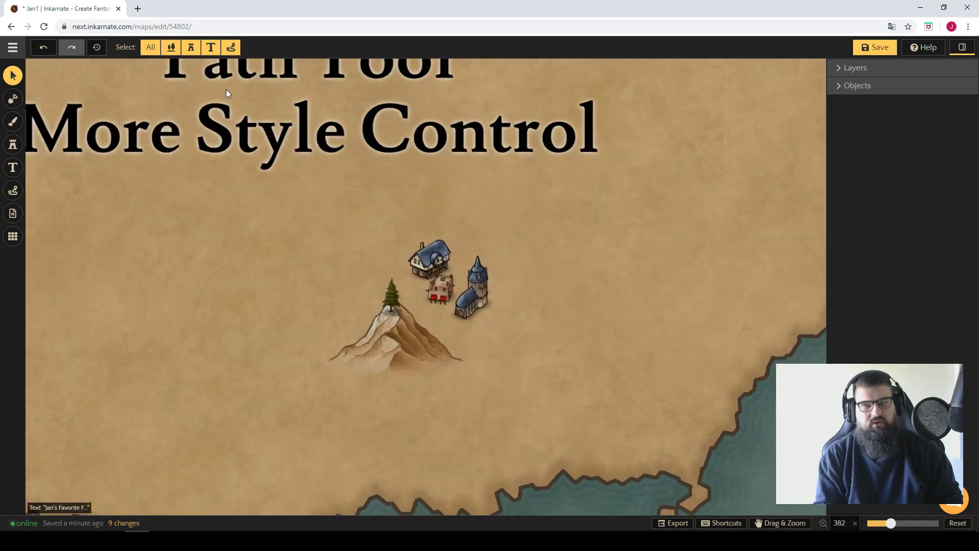
Restrict the selection filter to nature stamps only, excluding buildings, text and paths.
{"action": "left_click", "coordinate": [171, 47]}
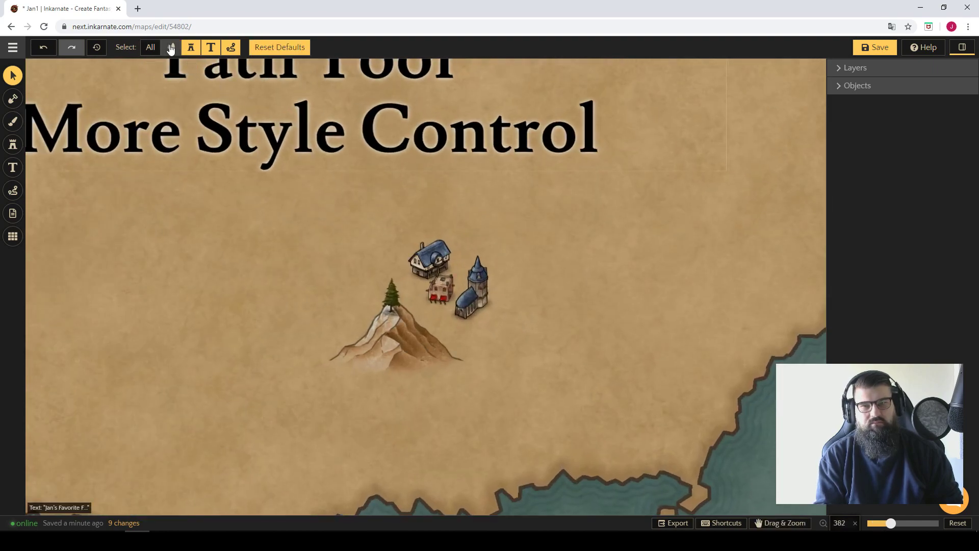
{"action": "left_click", "coordinate": [186, 52]}
{"action": "left_click", "coordinate": [209, 50]}
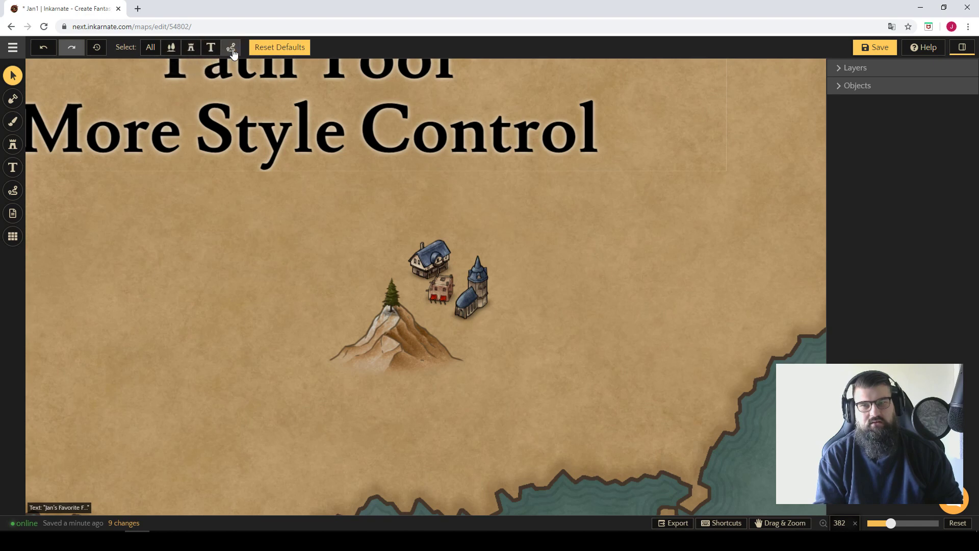
{"action": "left_click", "coordinate": [171, 47]}
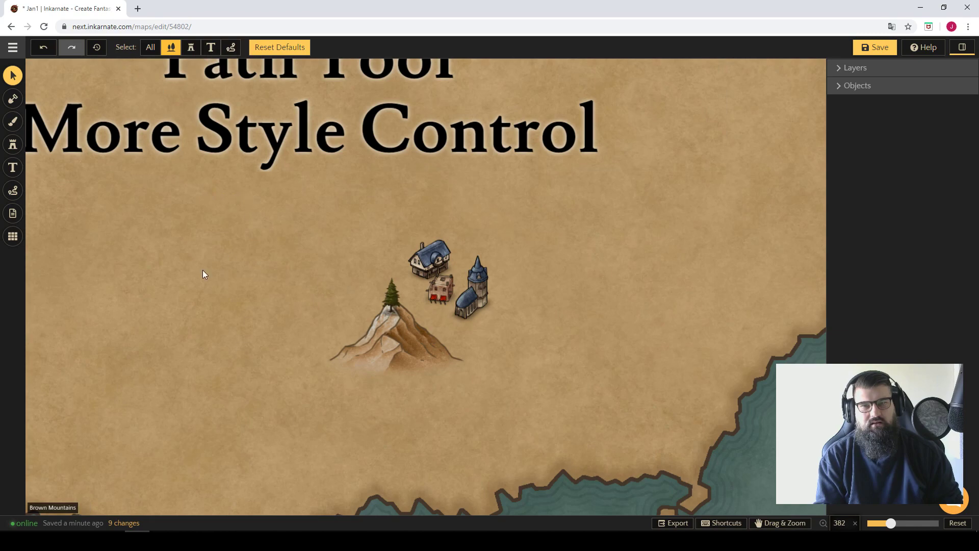
Try moving the mountain down and left, away from the pine tree, and undo the move.
{"action": "left_click", "coordinate": [408, 377]}
{"action": "left_click_drag", "start_coordinate": [406, 346], "coordinate": [374, 371]}
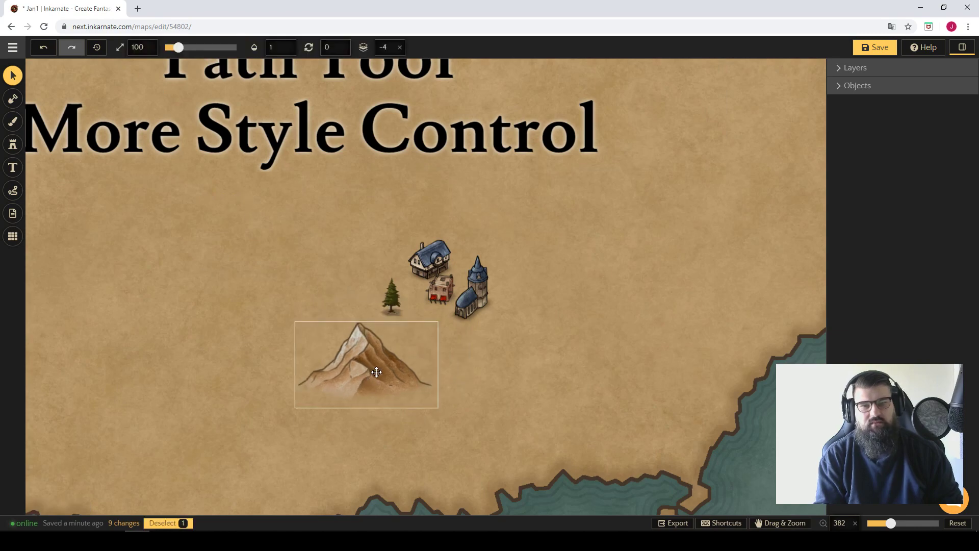
{"action": "key", "text": "ctrl+z"}
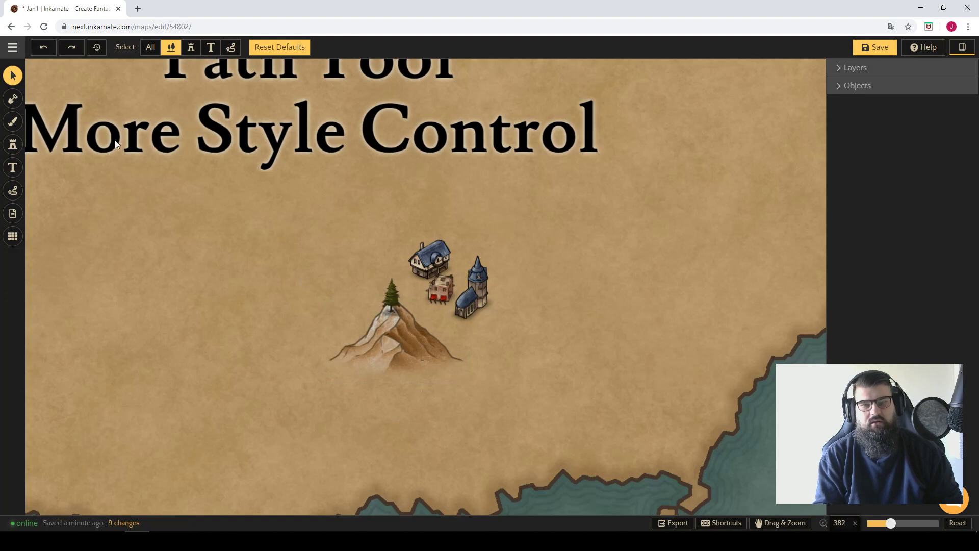
Browse the Fantasy World stamp library from the trees and mountains to the icons and buildings.
{"action": "left_click", "coordinate": [13, 145]}
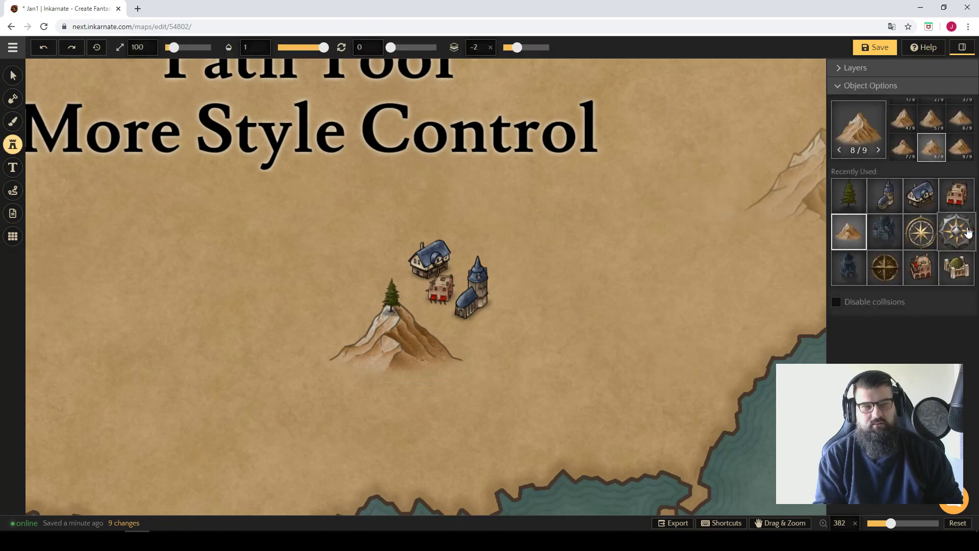
{"action": "left_click", "coordinate": [857, 136]}
{"action": "scroll", "coordinate": [750, 207], "scroll_direction": "down", "scroll_amount": 6}
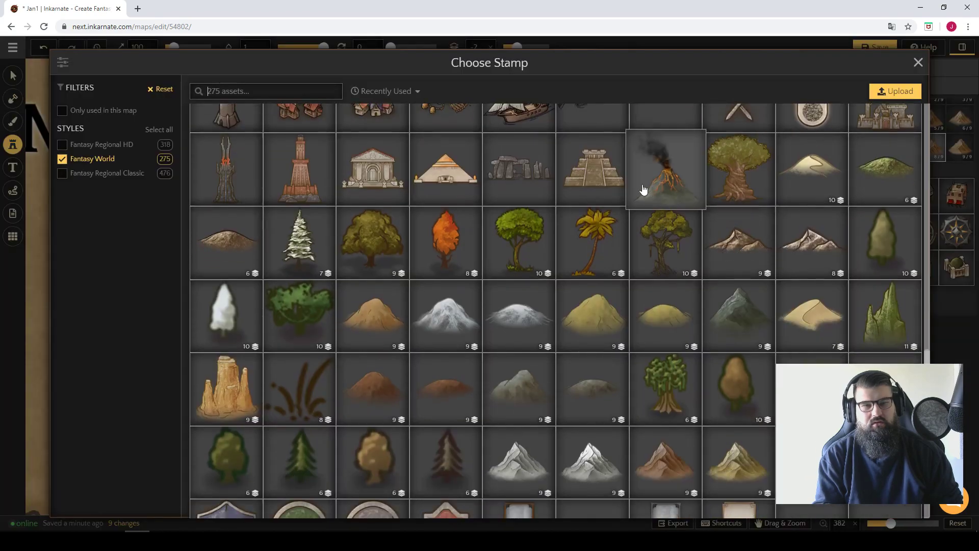
{"action": "scroll", "coordinate": [620, 196], "scroll_direction": "down", "scroll_amount": 3}
{"action": "scroll", "coordinate": [613, 192], "scroll_direction": "up", "scroll_amount": 3}
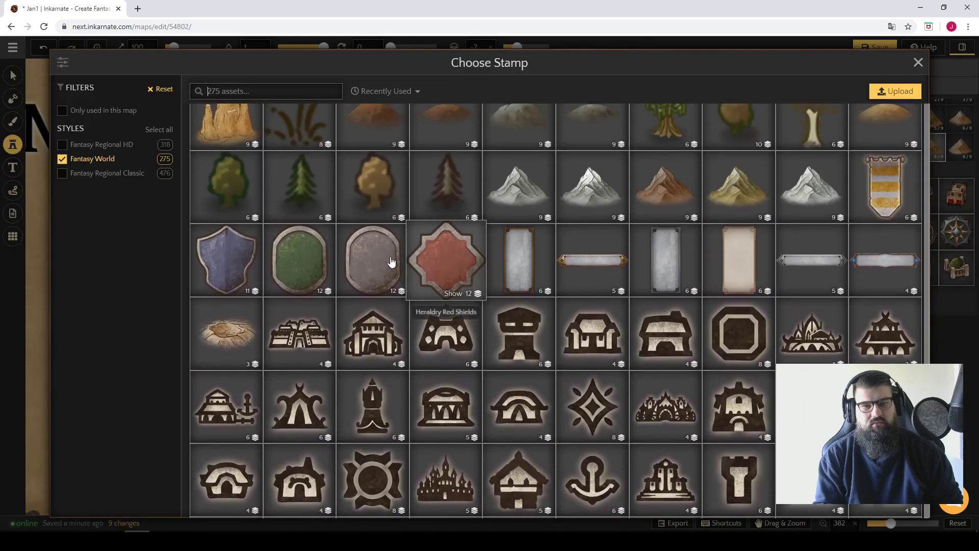
{"action": "scroll", "coordinate": [374, 257], "scroll_direction": "down", "scroll_amount": 3}
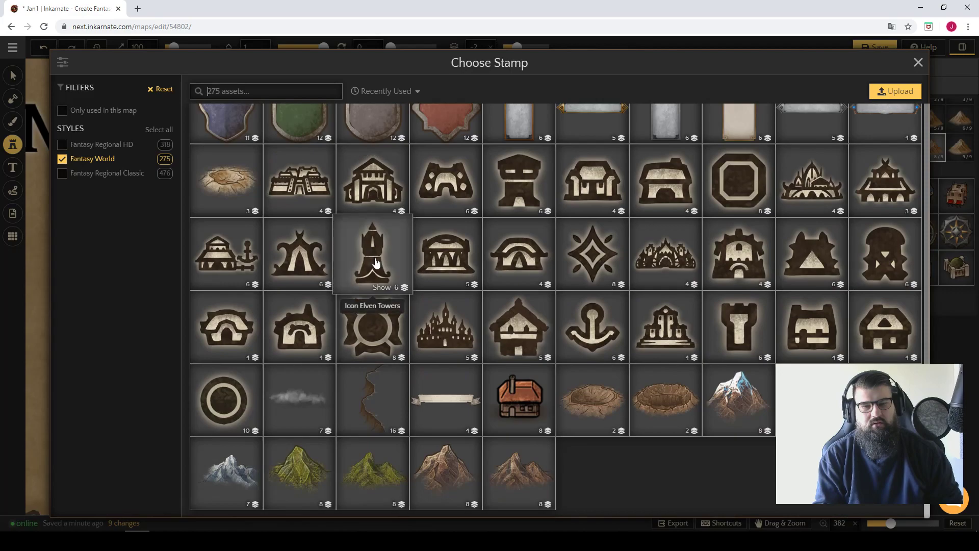
{"action": "scroll", "coordinate": [639, 393], "scroll_direction": "up", "scroll_amount": 8}
{"action": "scroll", "coordinate": [555, 301], "scroll_direction": "up", "scroll_amount": 6}
{"action": "scroll", "coordinate": [542, 320], "scroll_direction": "down", "scroll_amount": 10}
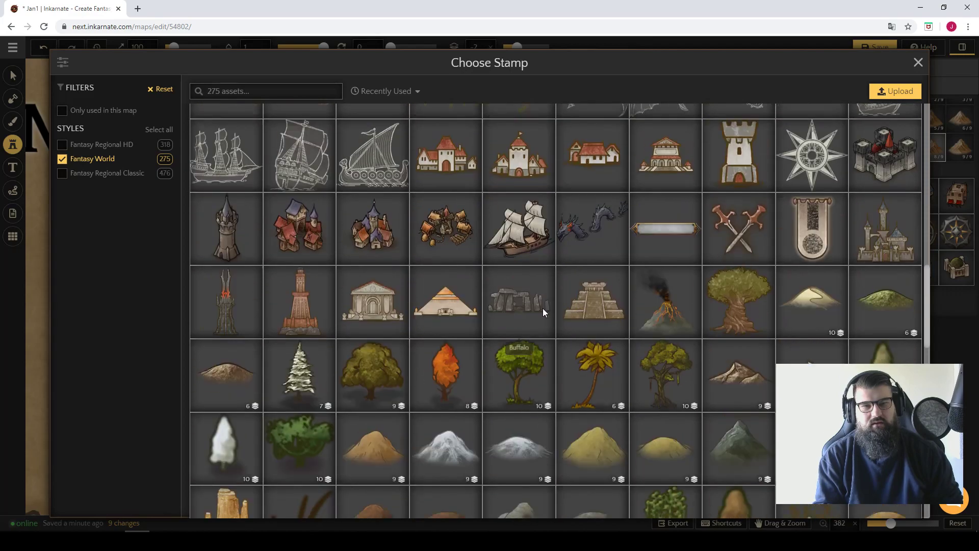
{"action": "scroll", "coordinate": [538, 287], "scroll_direction": "up", "scroll_amount": 6}
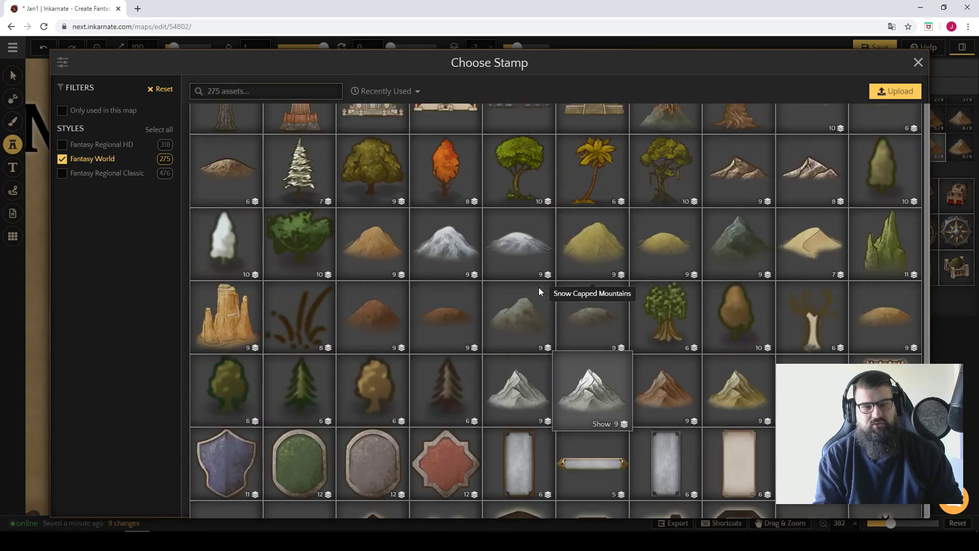
{"action": "scroll", "coordinate": [527, 319], "scroll_direction": "up", "scroll_amount": 7}
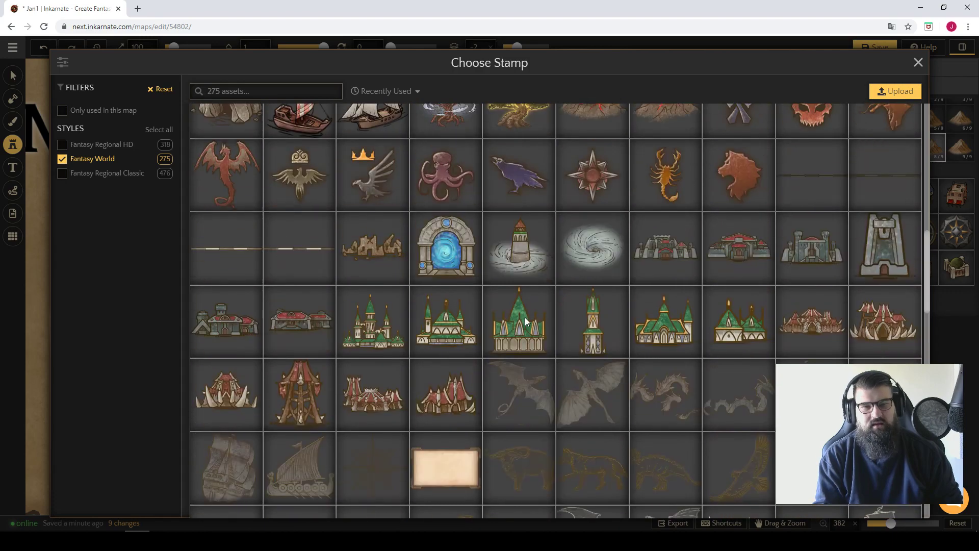
{"action": "scroll", "coordinate": [525, 322], "scroll_direction": "up", "scroll_amount": 2}
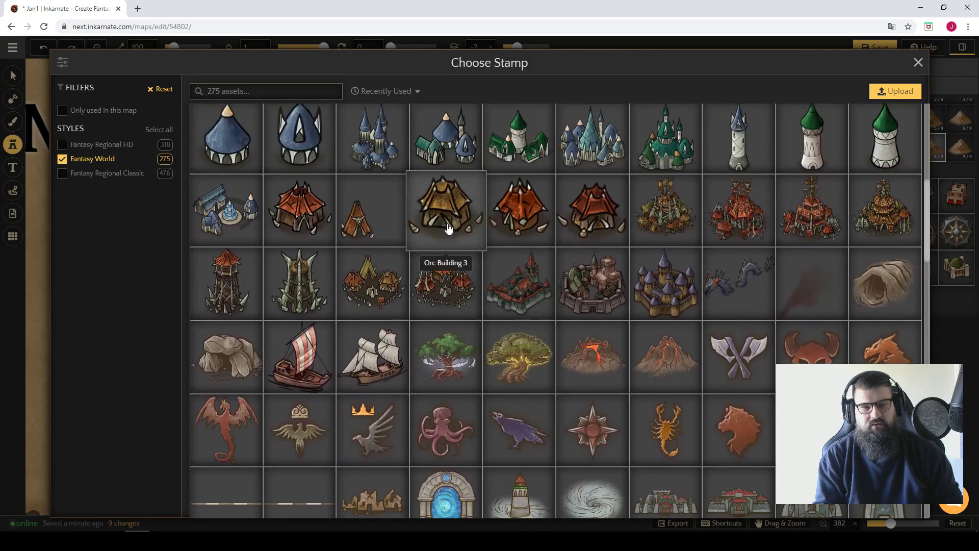
{"action": "scroll", "coordinate": [511, 254], "scroll_direction": "up", "scroll_amount": 5}
{"action": "scroll", "coordinate": [501, 261], "scroll_direction": "up", "scroll_amount": 1}
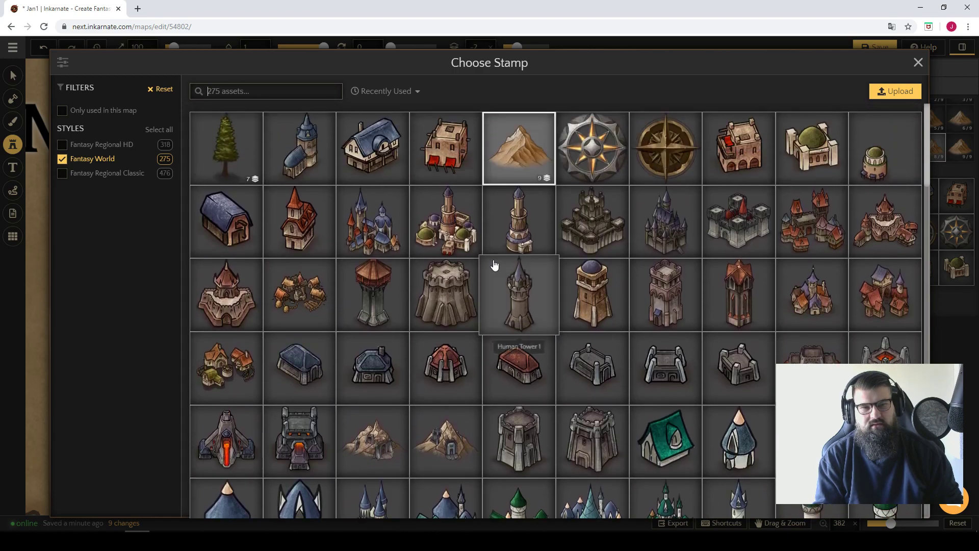
Choose the silver and gold compass rose stamp and place it over the mountain.
{"action": "left_click", "coordinate": [585, 168]}
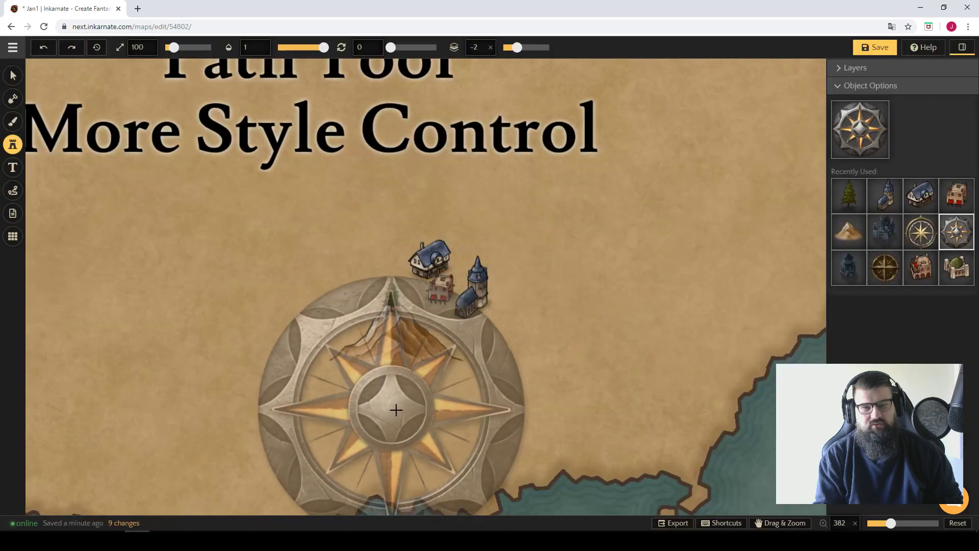
{"action": "left_click", "coordinate": [396, 411]}
{"action": "left_click", "coordinate": [13, 74]}
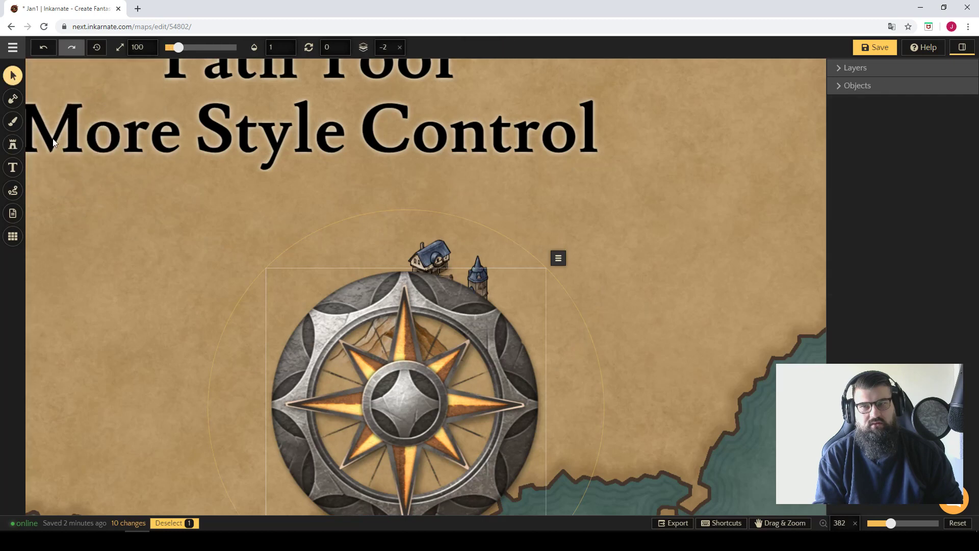
Select the mountain beneath the compass rose with the nature filter active, and clear the selection.
{"action": "left_click", "coordinate": [122, 268]}
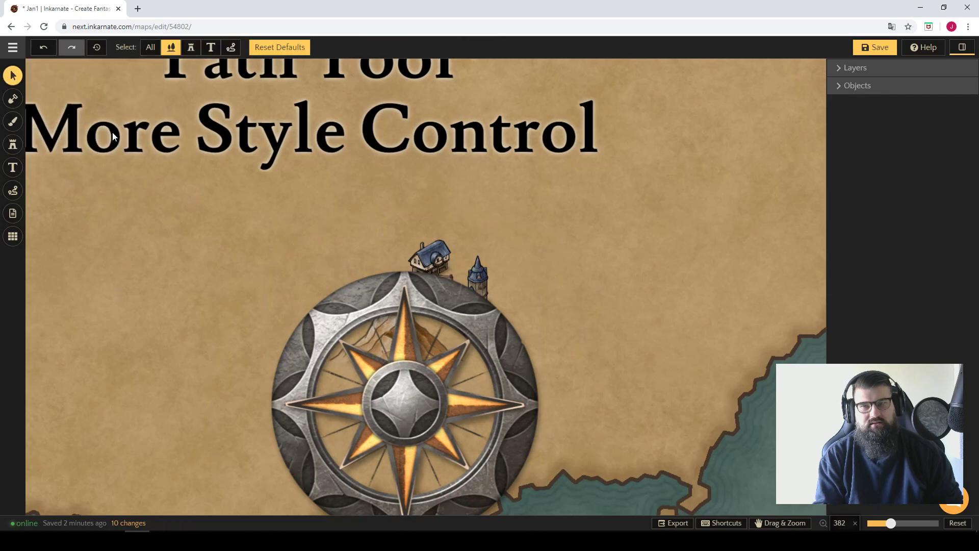
{"action": "left_click", "coordinate": [349, 330]}
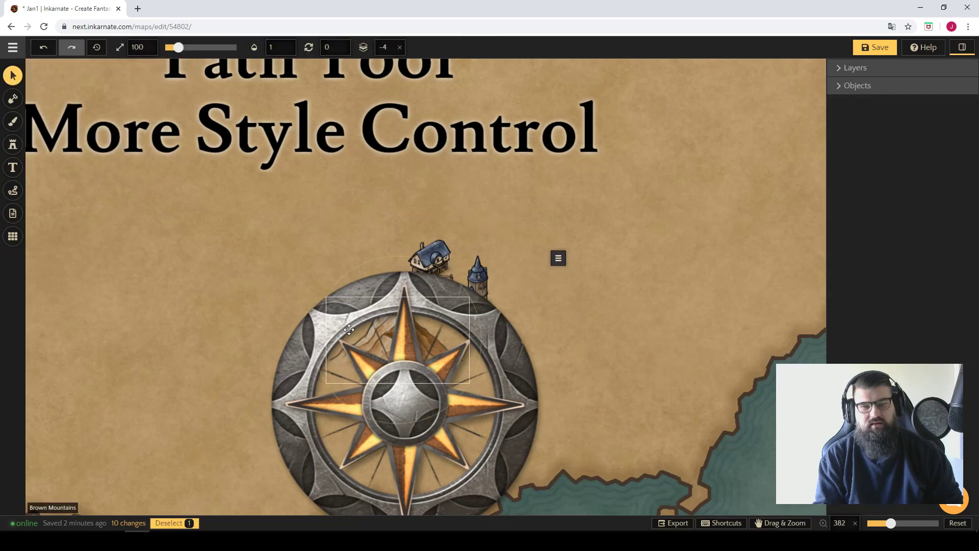
{"action": "left_click", "coordinate": [291, 417]}
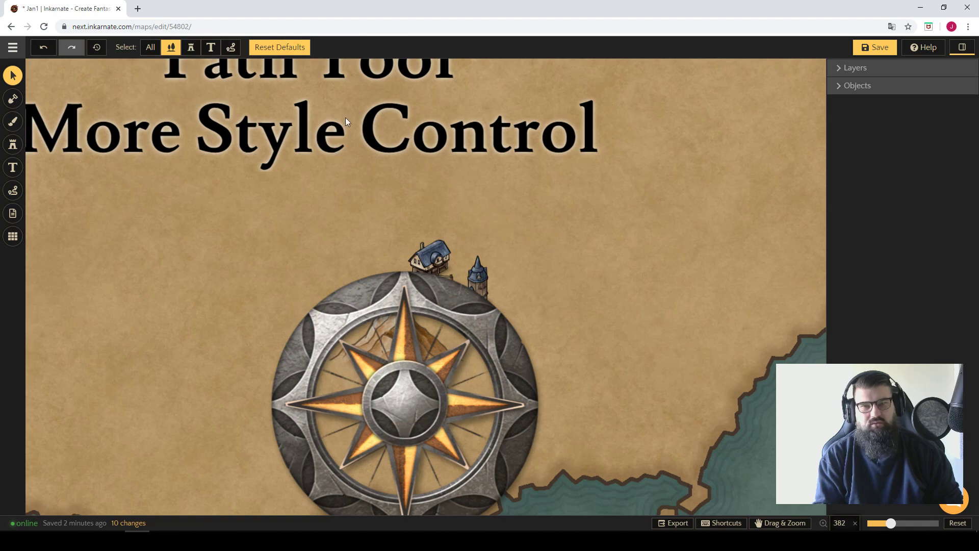
Switch the selection filter to building and symbol stamps only, and move the compass rose slightly up and right.
{"action": "left_click", "coordinate": [175, 48]}
{"action": "left_click", "coordinate": [190, 48]}
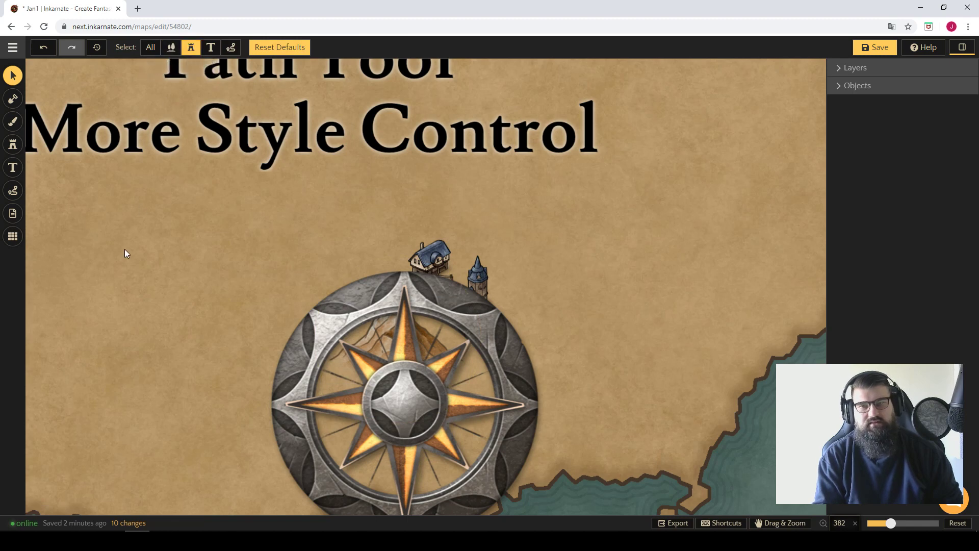
{"action": "left_click", "coordinate": [363, 365]}
{"action": "mouse_move", "coordinate": [428, 385]}
{"action": "left_mouse_down"}
{"action": "mouse_move", "coordinate": [353, 360]}
{"action": "mouse_move", "coordinate": [346, 346]}
{"action": "mouse_move", "coordinate": [431, 372]}
{"action": "left_mouse_up"}
{"action": "left_click", "coordinate": [207, 205]}
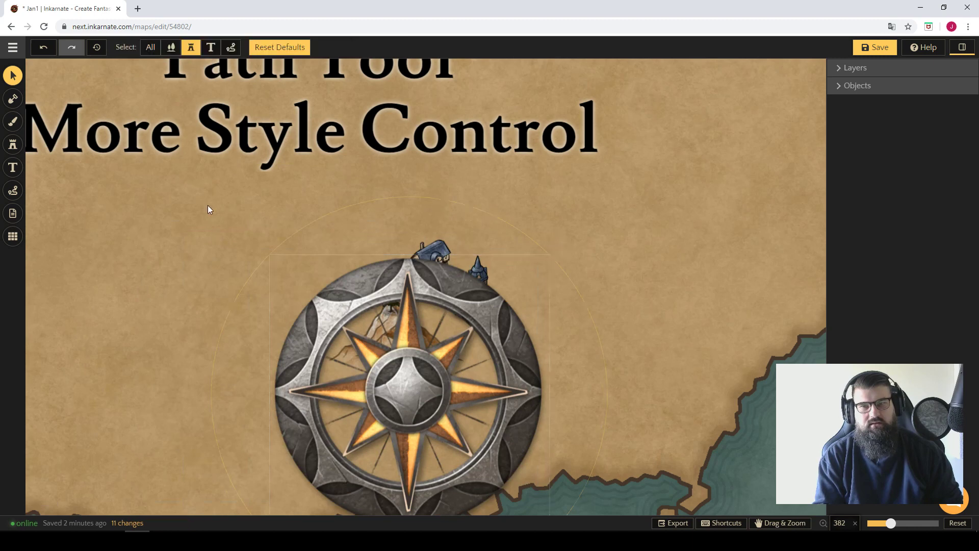
Select the title text with only the text filter active, restore all selection filters, select the mountain, and clear the selection.
{"action": "left_click", "coordinate": [210, 48]}
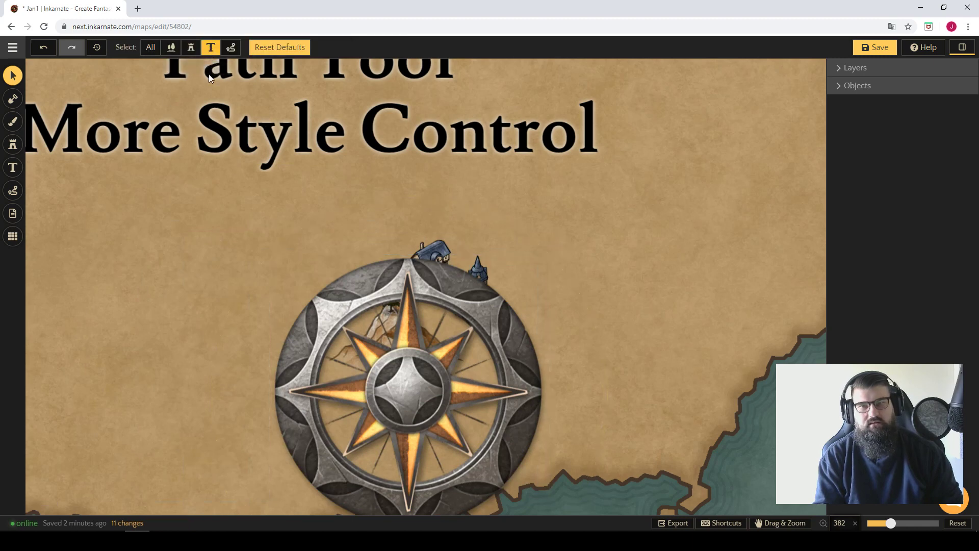
{"action": "left_click", "coordinate": [226, 96]}
{"action": "left_click", "coordinate": [131, 352]}
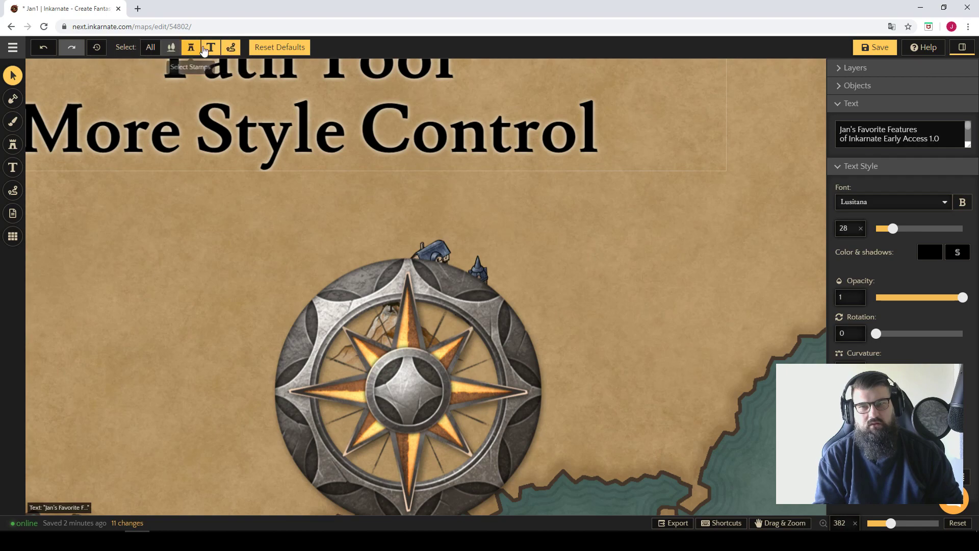
{"action": "left_click", "coordinate": [153, 48]}
{"action": "left_click", "coordinate": [344, 379]}
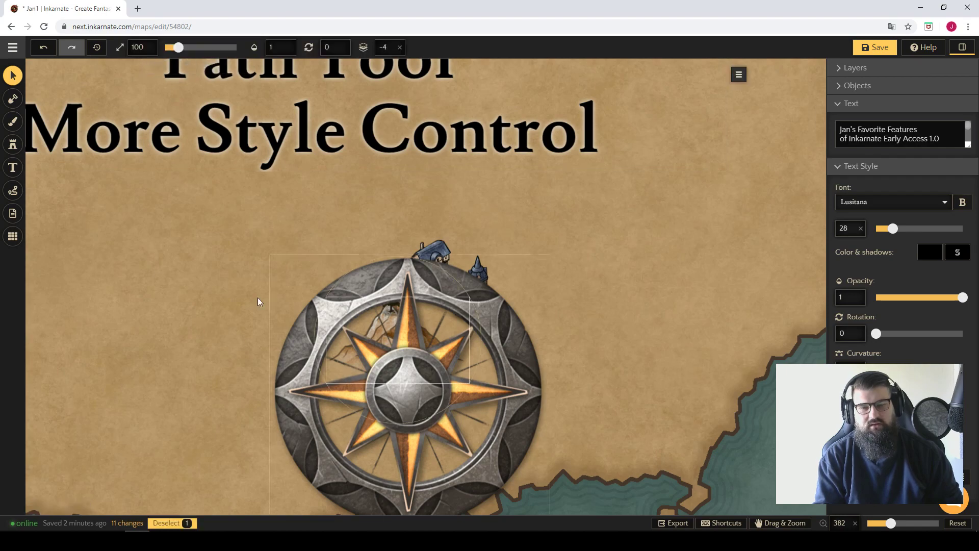
{"action": "left_click", "coordinate": [185, 286]}
Move the compass rose off the mountain into the sea near the map's southeast corner.
{"action": "scroll", "coordinate": [212, 269], "scroll_direction": "down", "scroll_amount": 3}
{"action": "left_click", "coordinate": [368, 362]}
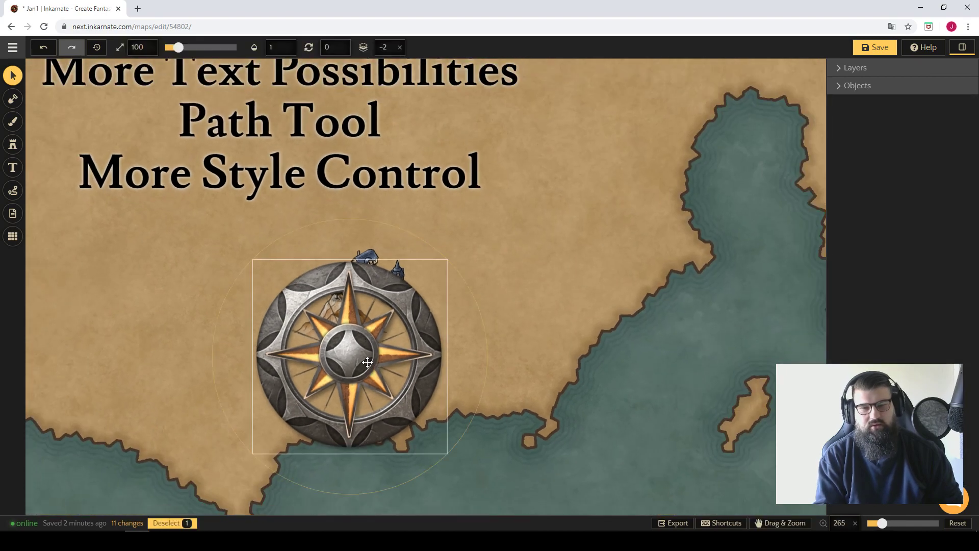
{"action": "scroll", "coordinate": [400, 348], "scroll_direction": "down", "scroll_amount": 8}
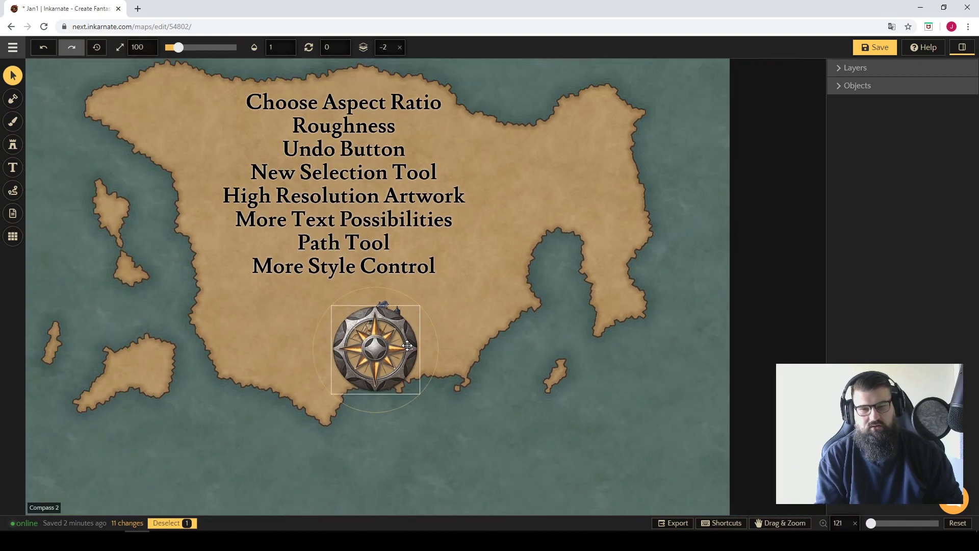
{"action": "left_click_drag", "start_coordinate": [406, 343], "coordinate": [615, 432]}
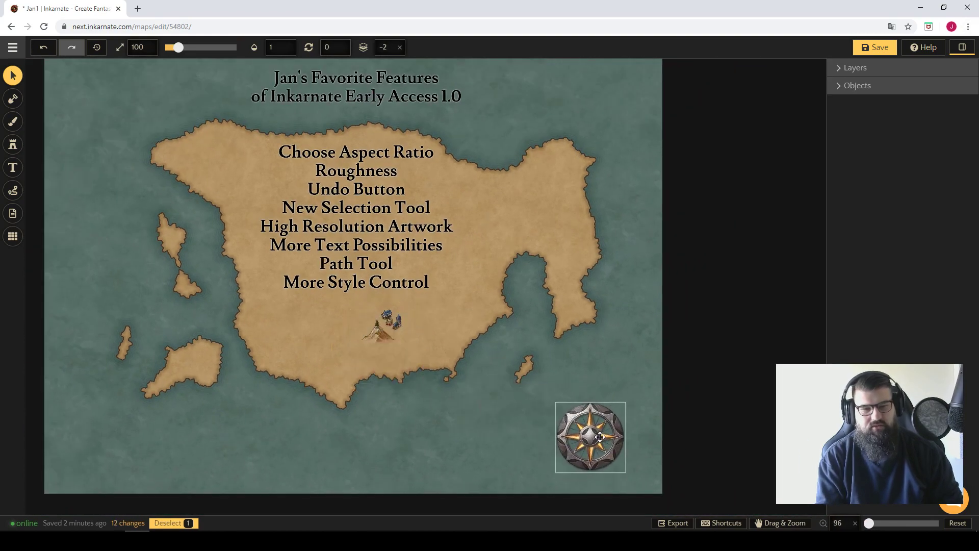
Select the cluster of mountain, tree and building stamps below the feature list and delete it.
{"action": "left_click", "coordinate": [402, 363]}
{"action": "scroll", "coordinate": [356, 331], "scroll_direction": "up", "scroll_amount": 2}
{"action": "left_click", "coordinate": [388, 333]}
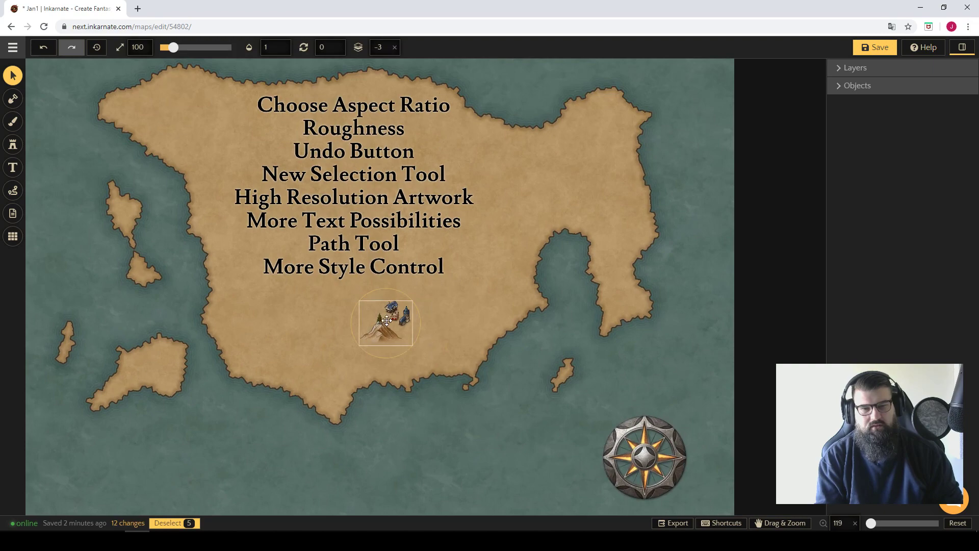
{"action": "key", "text": "Delete"}
{"action": "scroll", "coordinate": [353, 301], "scroll_direction": "down", "scroll_amount": 1}
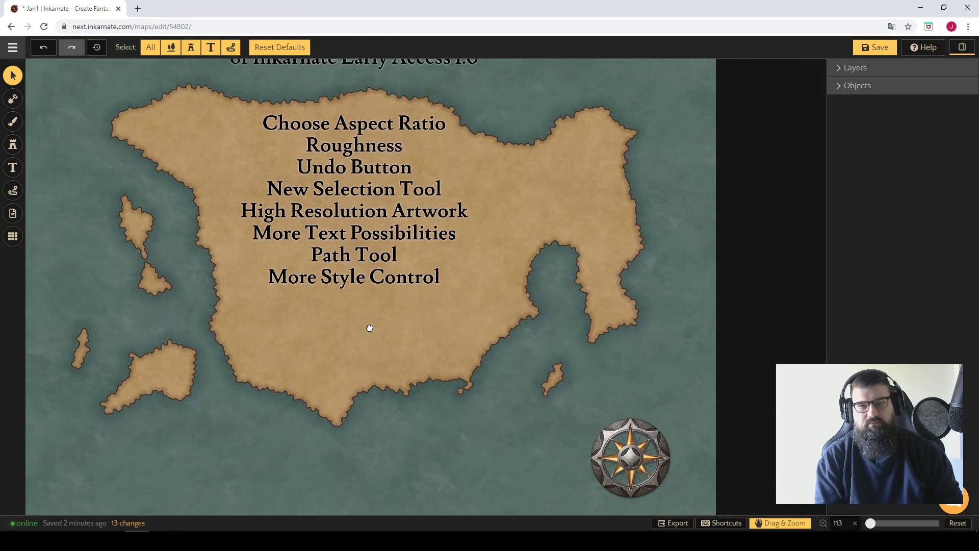
{"action": "left_click_drag", "start_coordinate": [369, 328], "coordinate": [386, 362]}
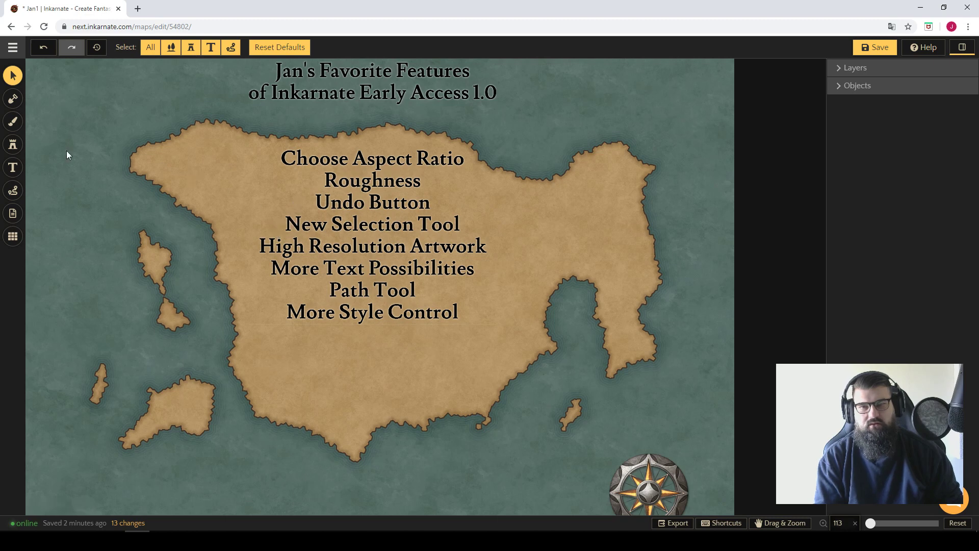
Limit the stamp library to the Fantasy Regional HD style and choose the Mausoleum stamp.
{"action": "left_click", "coordinate": [11, 146]}
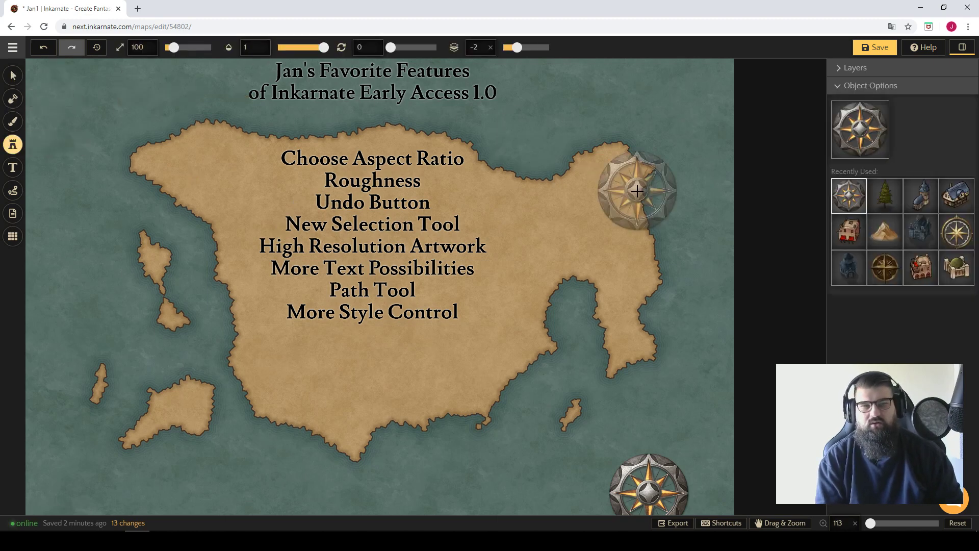
{"action": "left_click", "coordinate": [833, 135]}
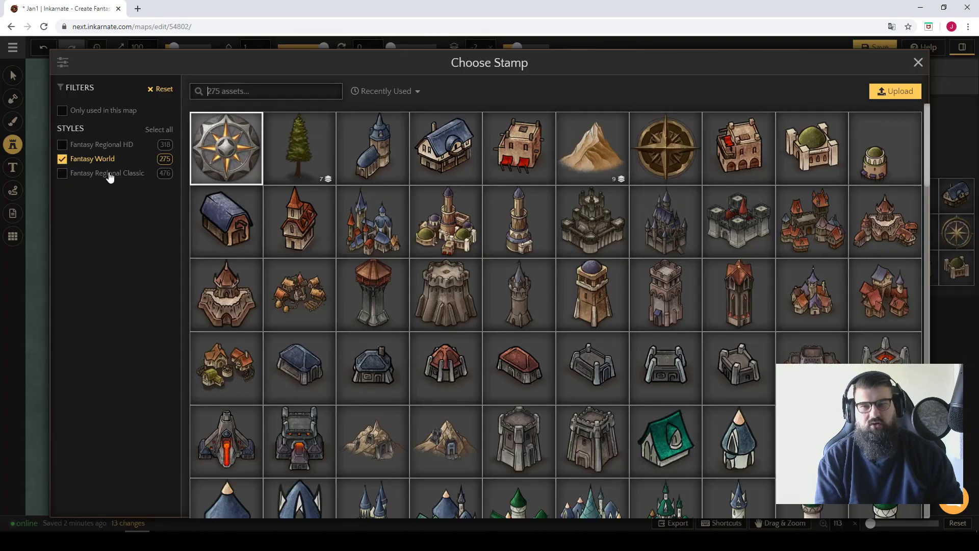
{"action": "left_click", "coordinate": [59, 158]}
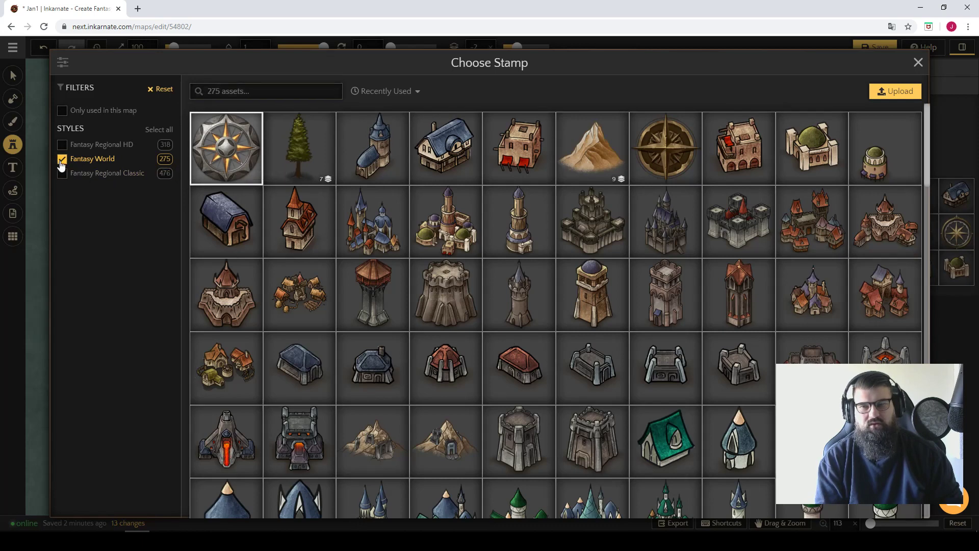
{"action": "left_click", "coordinate": [62, 147]}
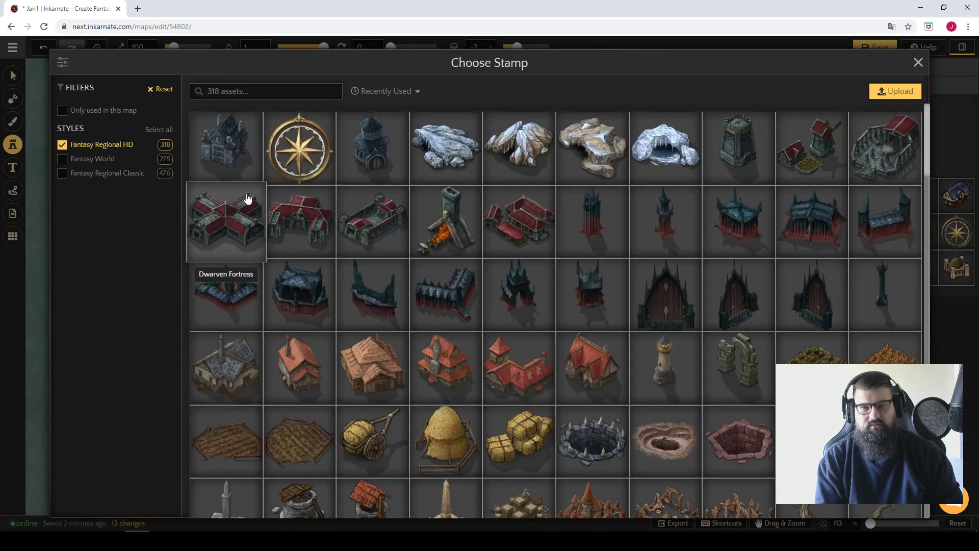
{"action": "left_click", "coordinate": [225, 155]}
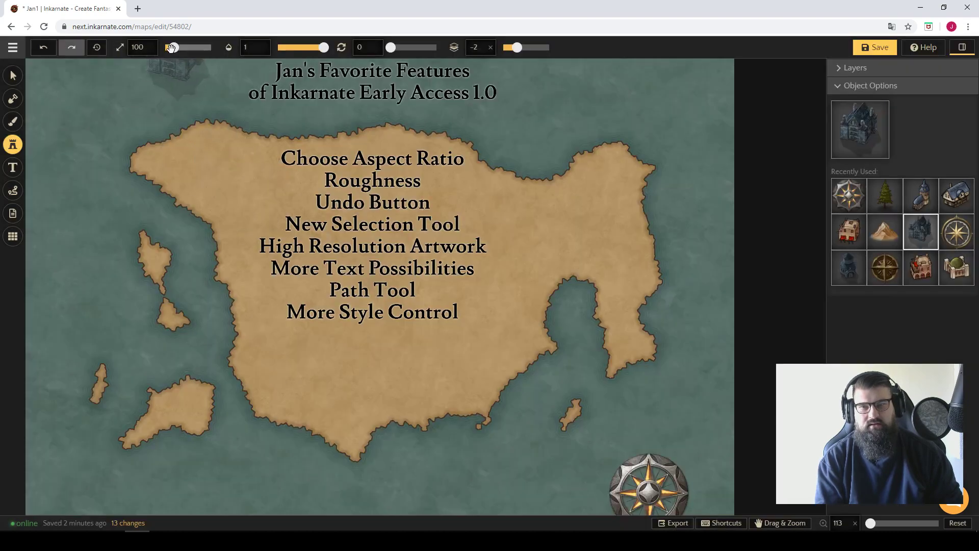
Place the Mausoleum over the landmass at size 500 and raise it above the text to Z-layer 5.
{"action": "left_click_drag", "start_coordinate": [174, 47], "coordinate": [210, 47]}
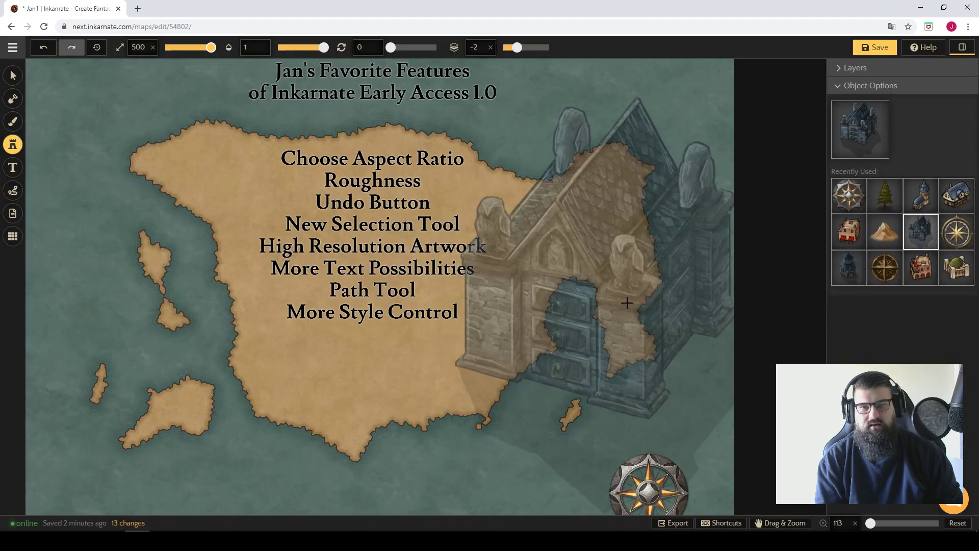
{"action": "left_click", "coordinate": [442, 309]}
{"action": "left_click_drag", "start_coordinate": [536, 259], "coordinate": [512, 276]}
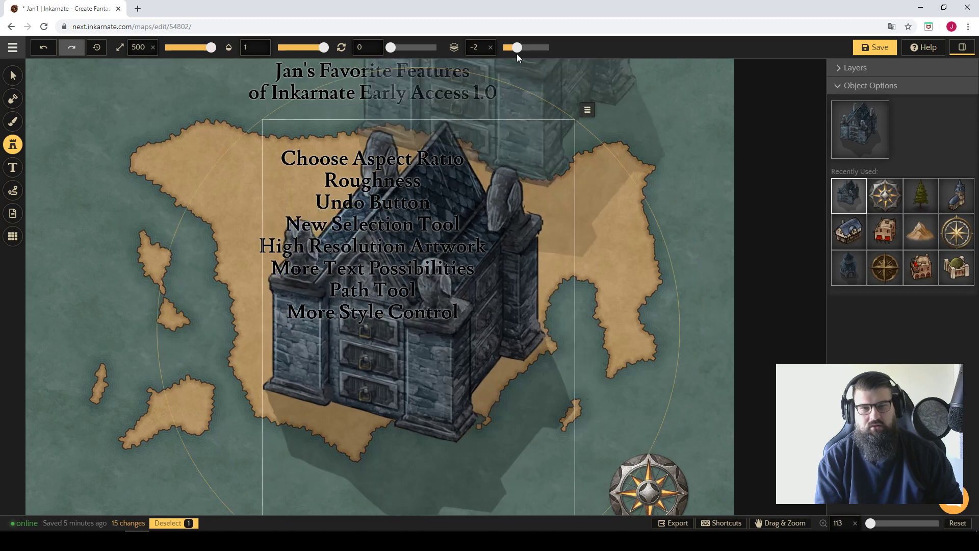
{"action": "left_click_drag", "start_coordinate": [519, 48], "coordinate": [549, 47]}
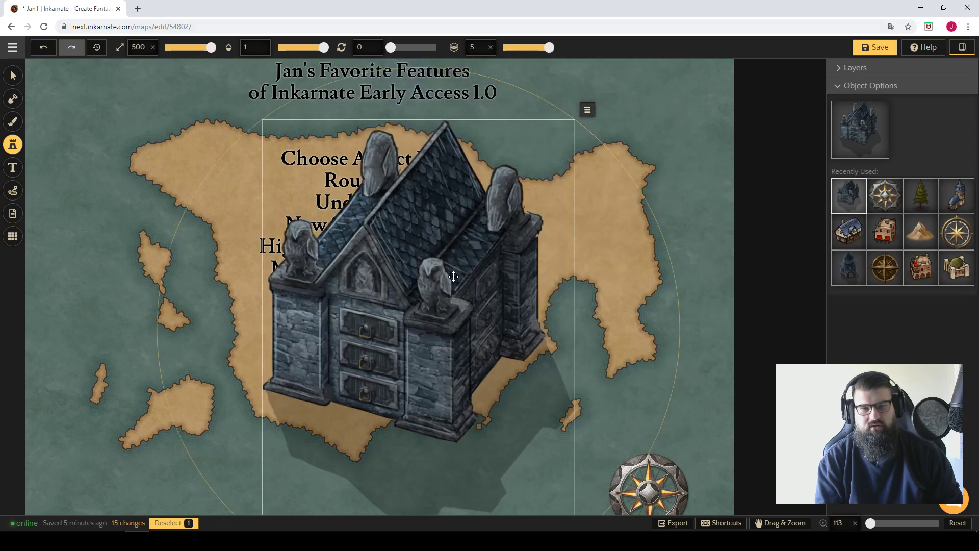
{"action": "left_click_drag", "start_coordinate": [448, 275], "coordinate": [406, 252]}
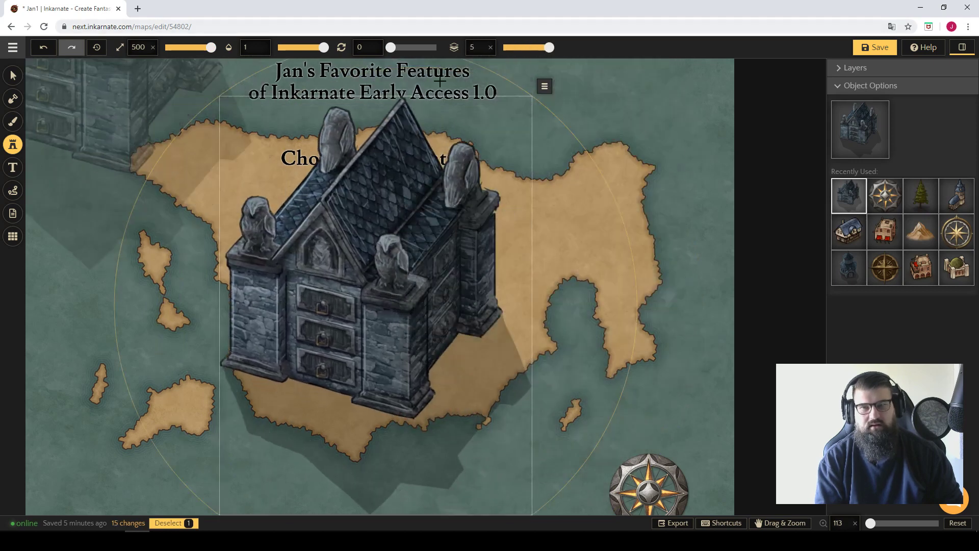
Place the Ice Cave 1 and Dwarven Tower stamps from the Fantasy Regional HD style over the map at size 500.
{"action": "left_click", "coordinate": [834, 146]}
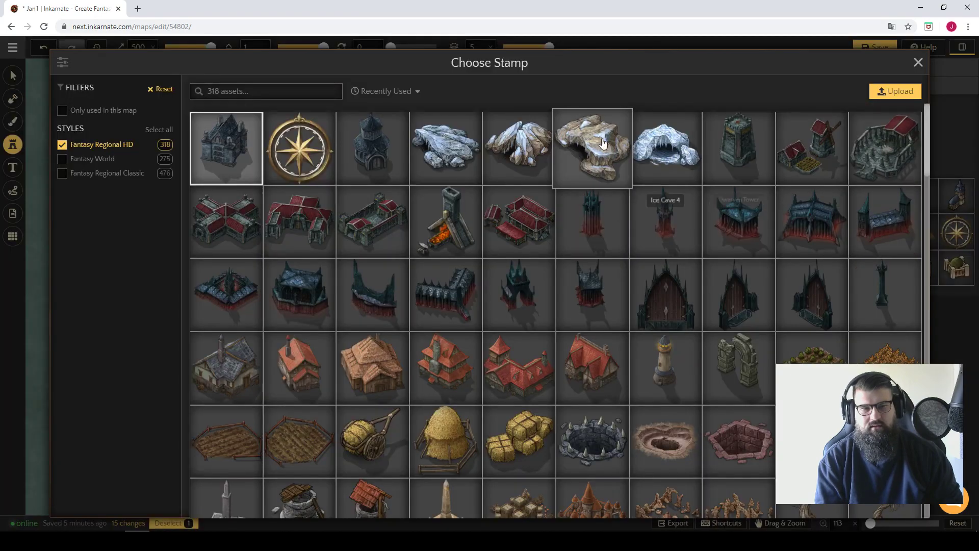
{"action": "left_click", "coordinate": [454, 144]}
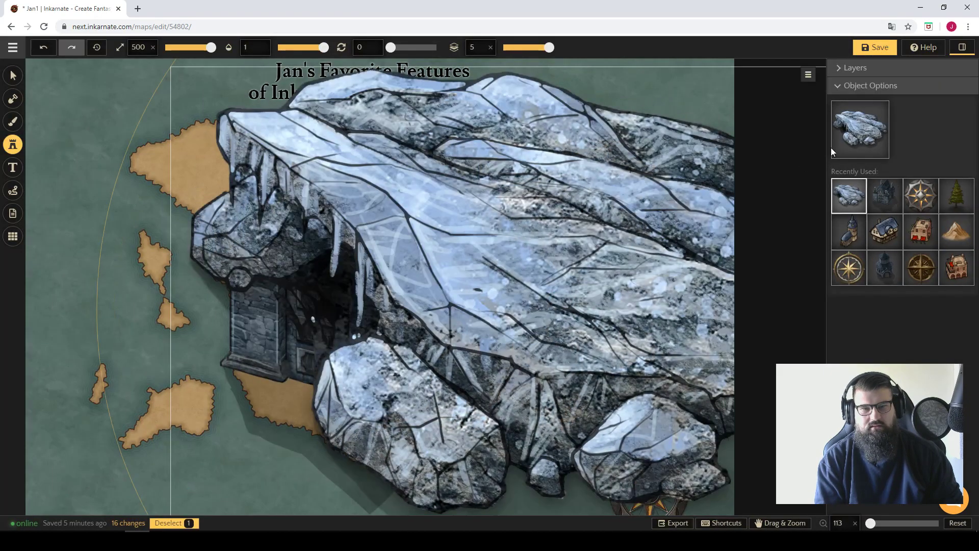
{"action": "left_click", "coordinate": [834, 153]}
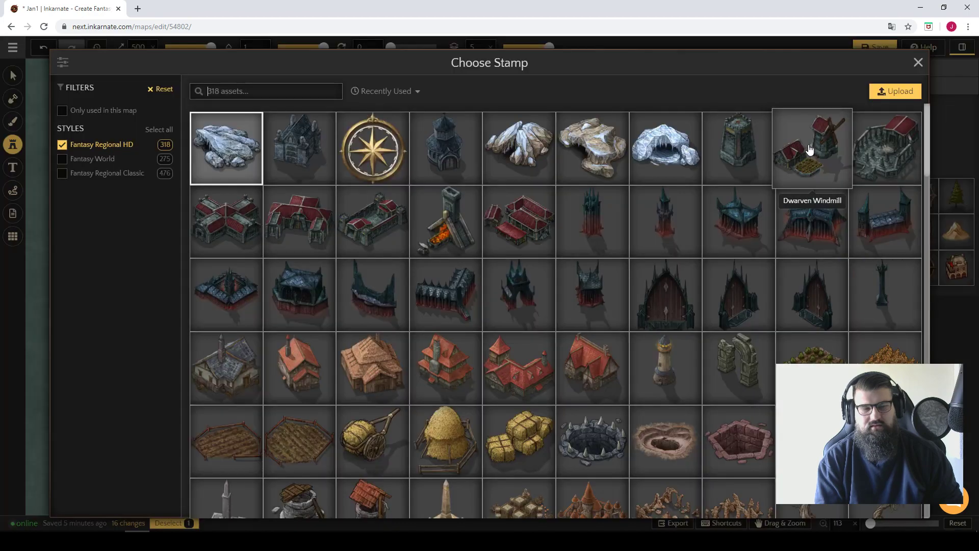
{"action": "left_click", "coordinate": [733, 149]}
{"action": "left_click", "coordinate": [214, 239]}
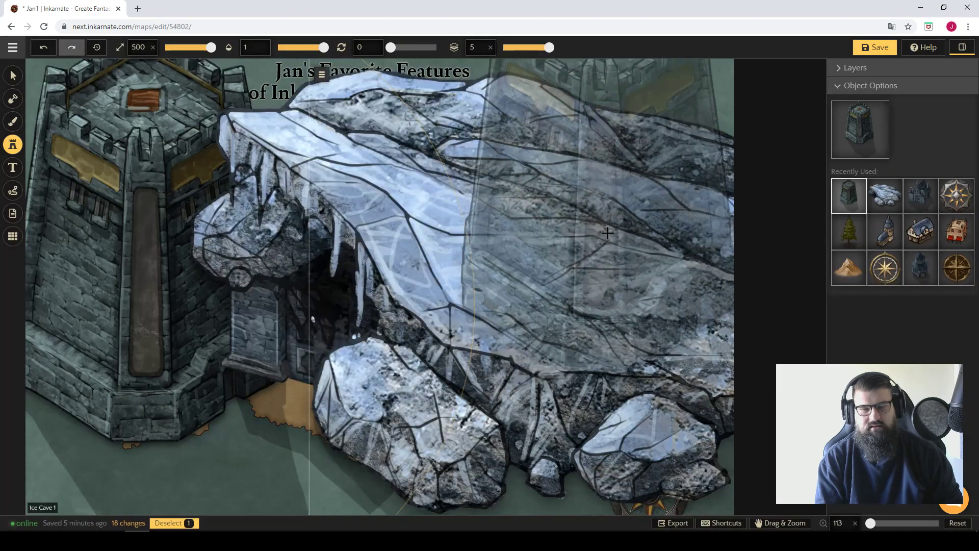
Delete the Dwarven Tower stamp and the title text block.
{"action": "key", "text": "Delete"}
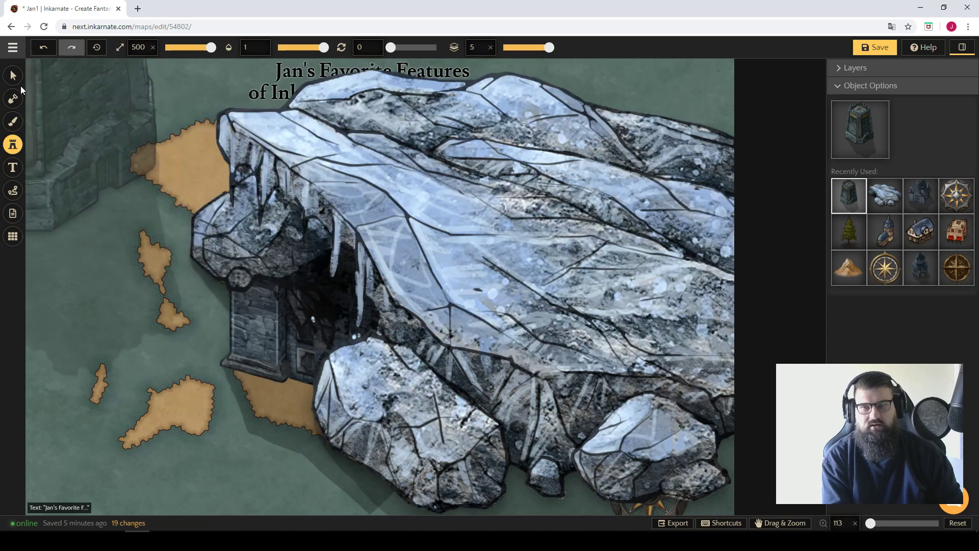
{"action": "left_click", "coordinate": [13, 76]}
{"action": "left_click", "coordinate": [349, 228]}
{"action": "key", "text": "Delete"}
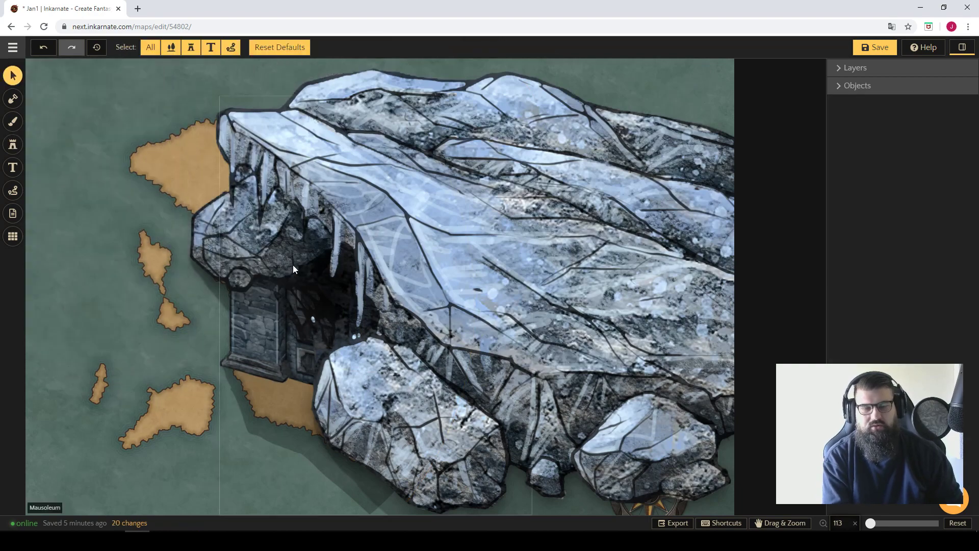
Undo the deletions and the tower and ice cave placements, and delete the remaining Mausoleum stamp.
{"action": "key", "text": "ctrl+z"}
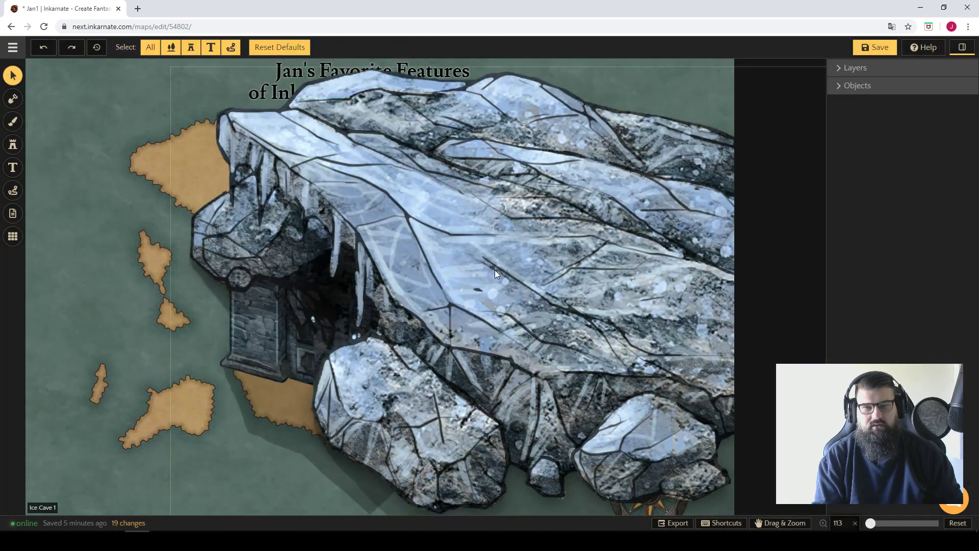
{"action": "key", "text": "ctrl+z"}
{"action": "key", "text": "ctrl+z"}
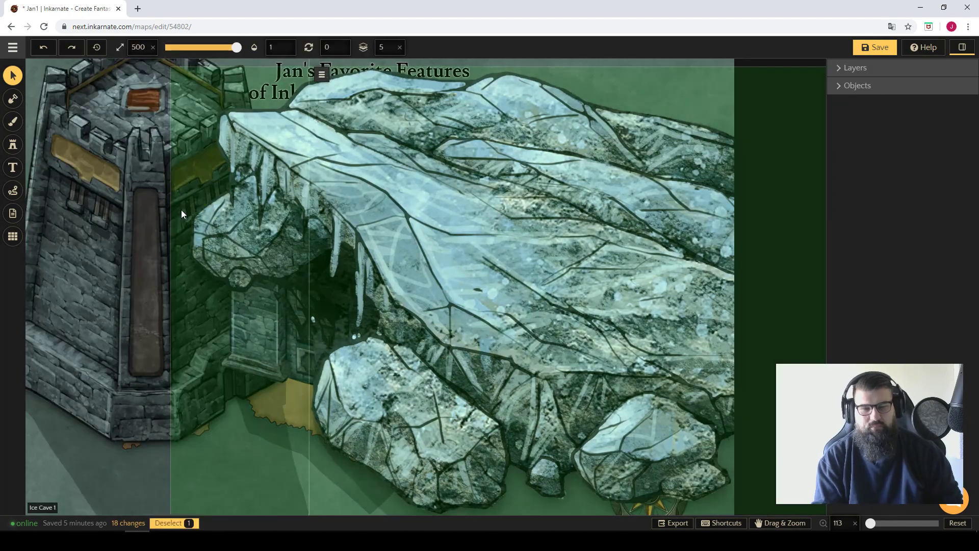
{"action": "key", "text": "ctrl+z"}
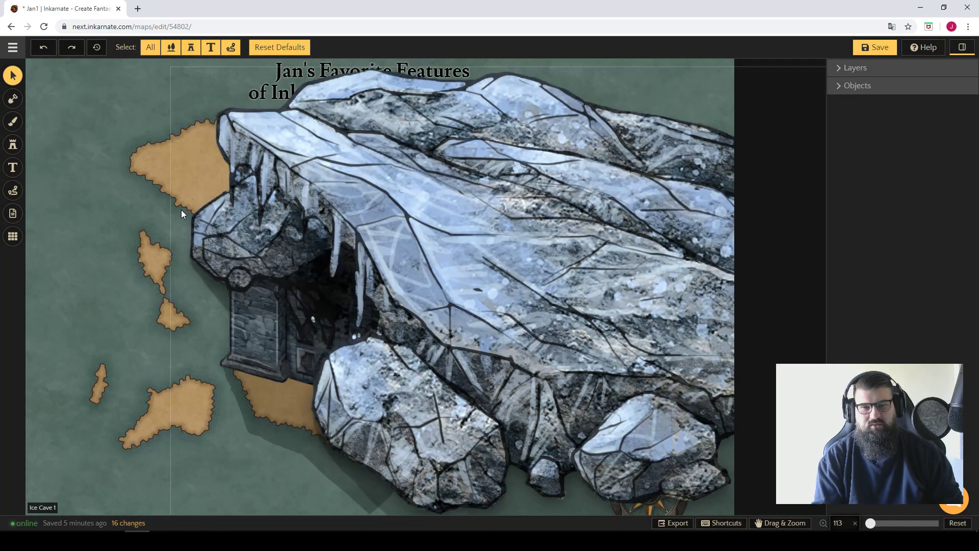
{"action": "key", "text": "ctrl+z"}
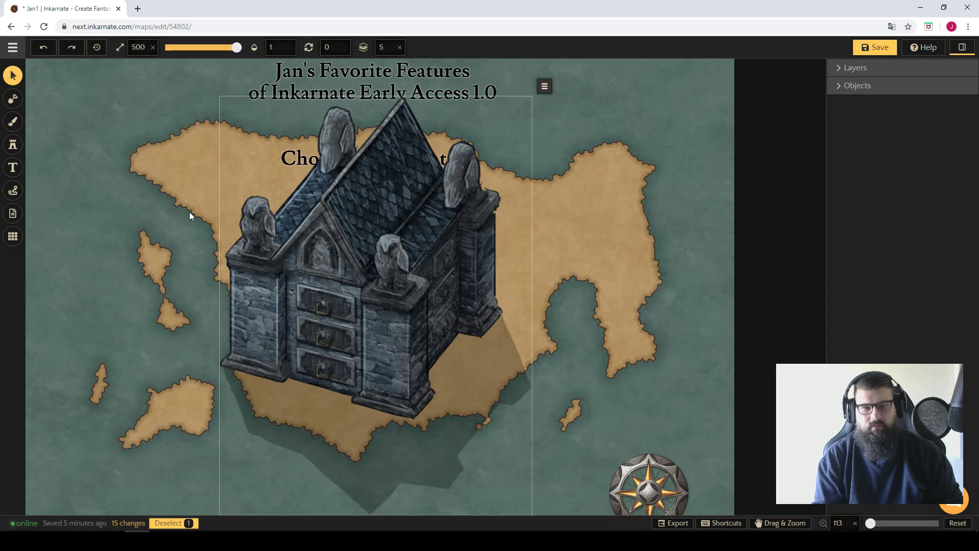
{"action": "key", "text": "ctrl+z"}
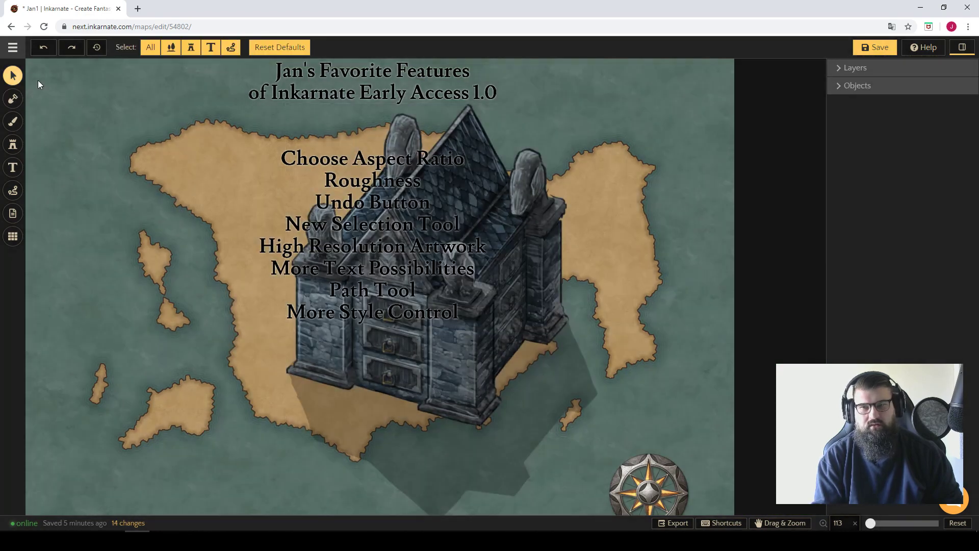
{"action": "left_click", "coordinate": [501, 369]}
{"action": "key", "text": "Delete"}
Move the title and feature list text block to the eastern side of the landmass and clear the selection.
{"action": "left_click", "coordinate": [358, 230]}
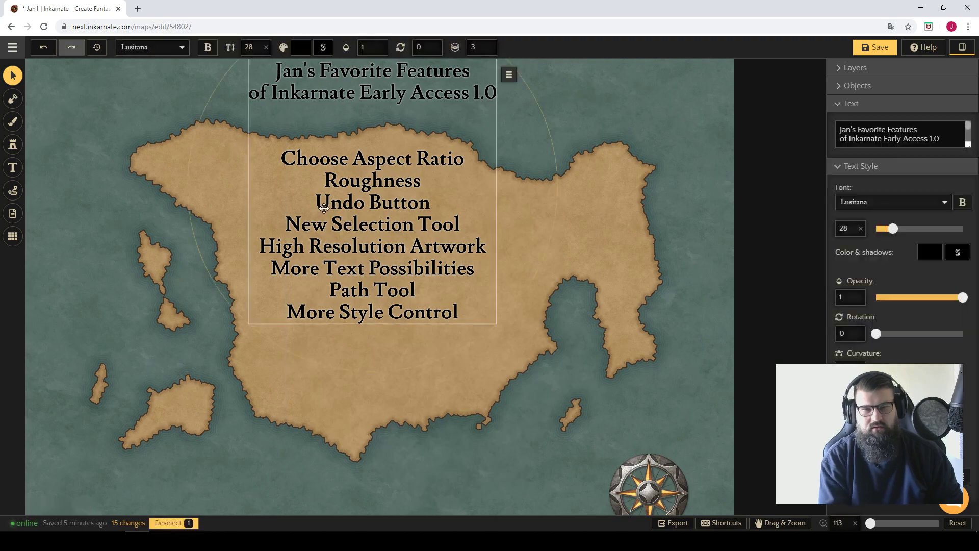
{"action": "left_click_drag", "start_coordinate": [331, 207], "coordinate": [531, 233]}
{"action": "left_click", "coordinate": [311, 219]}
Place a Mausoleum stamp at size 100 in the northwestern part of the landmass.
{"action": "scroll", "coordinate": [332, 232], "scroll_direction": "up", "scroll_amount": 5}
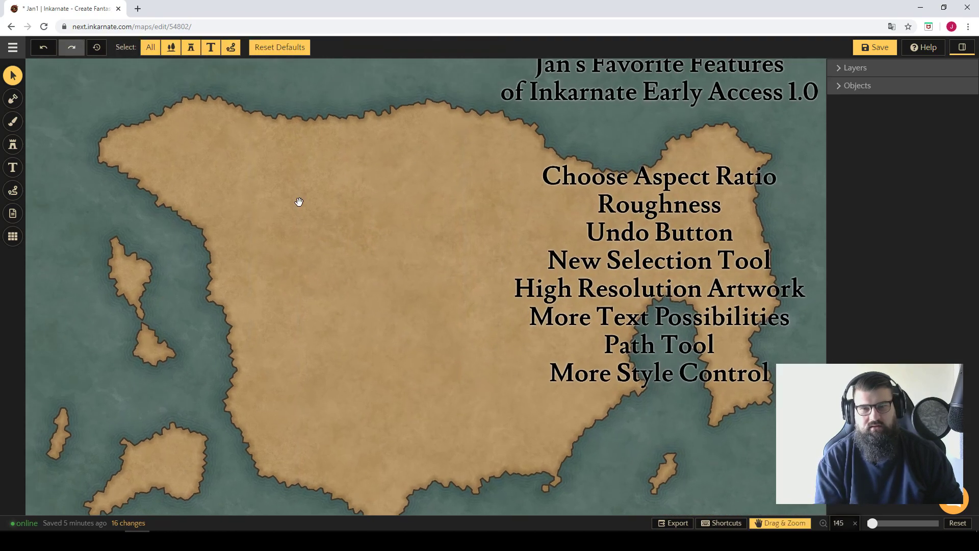
{"action": "scroll", "coordinate": [94, 181], "scroll_direction": "up", "scroll_amount": 5}
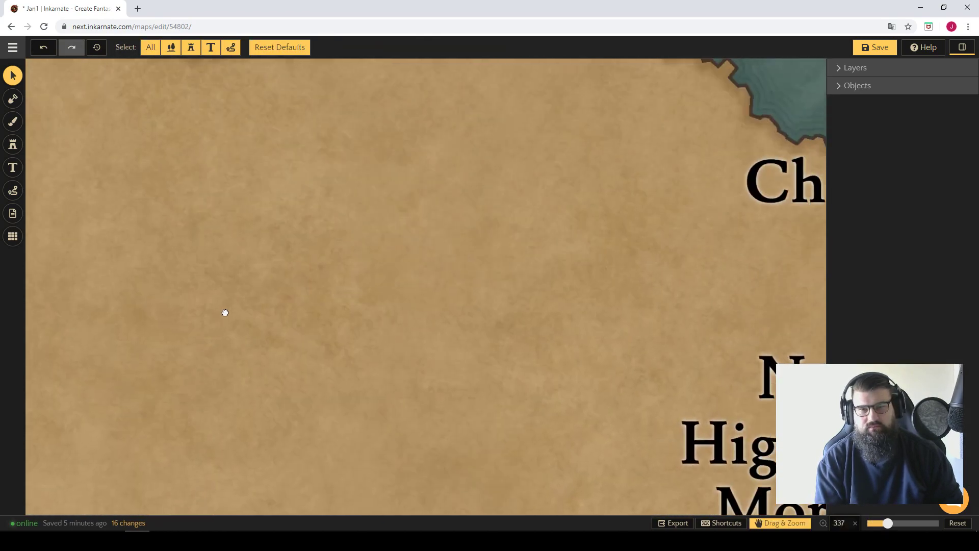
{"action": "left_click_drag", "start_coordinate": [199, 176], "coordinate": [273, 197]}
{"action": "left_click", "coordinate": [13, 144]}
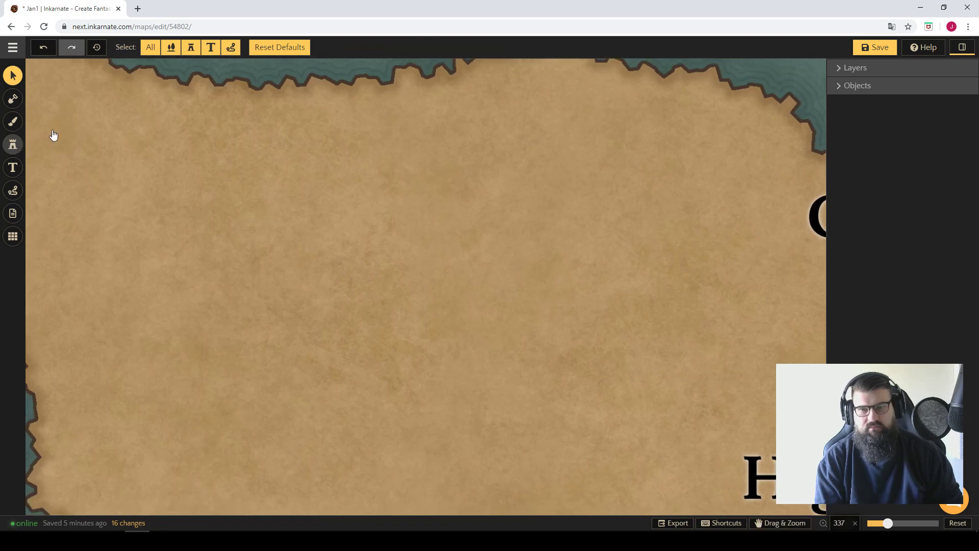
{"action": "left_click_drag", "start_coordinate": [207, 47], "coordinate": [177, 47]}
{"action": "double_click", "coordinate": [136, 47]}
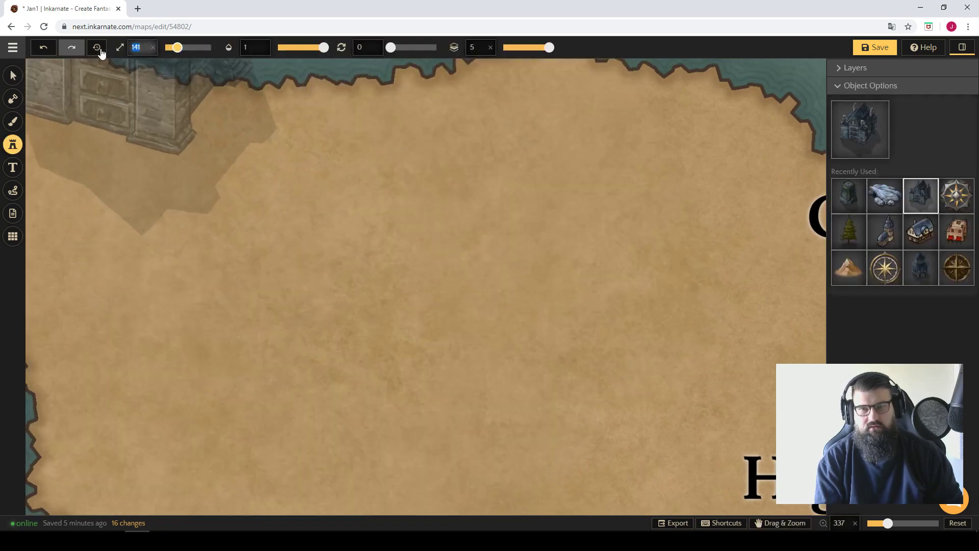
{"action": "type", "text": "100"}
{"action": "left_click", "coordinate": [153, 174]}
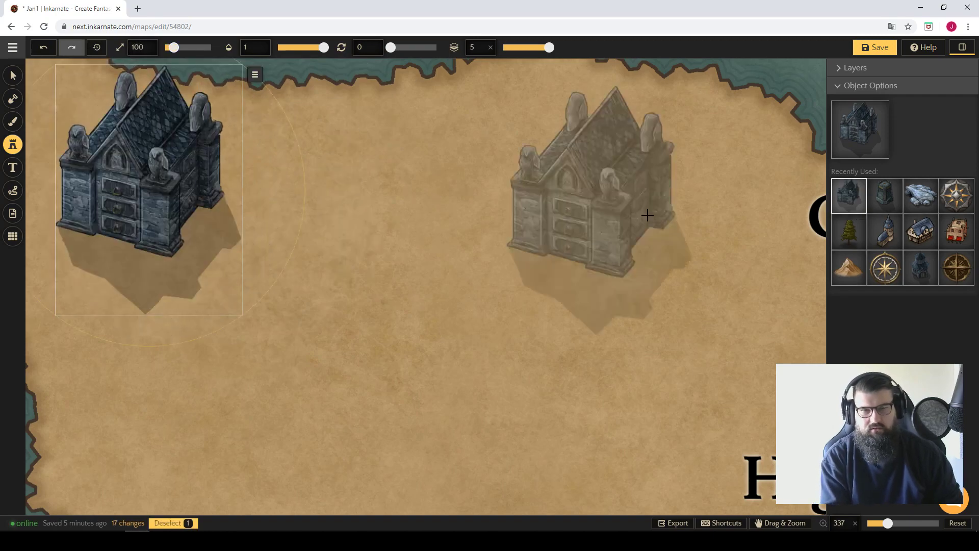
Place an Ice Cave 1 stamp east of the Mausoleum and an Ice Cave 4 stamp south of it, both at size 100.
{"action": "left_click", "coordinate": [836, 154]}
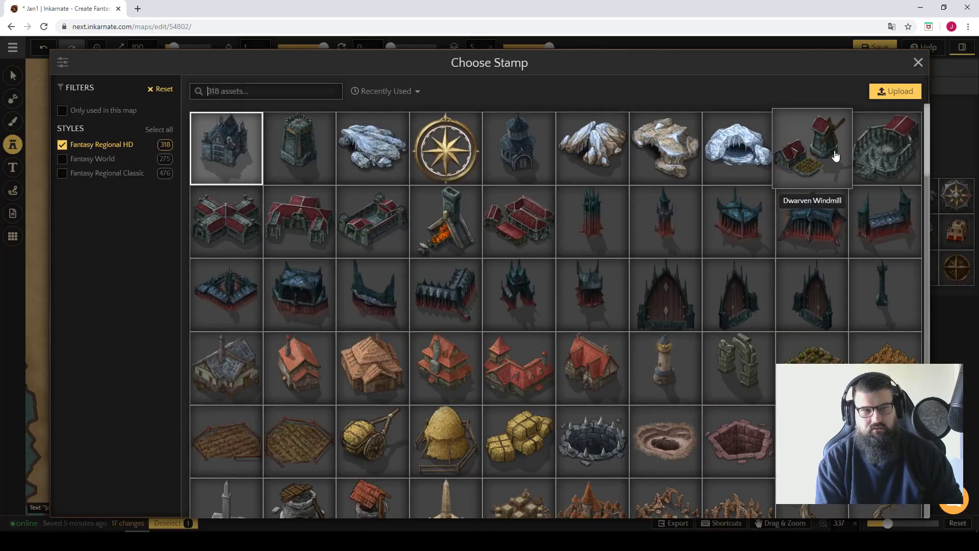
{"action": "left_click", "coordinate": [373, 148]}
{"action": "left_click", "coordinate": [468, 209]}
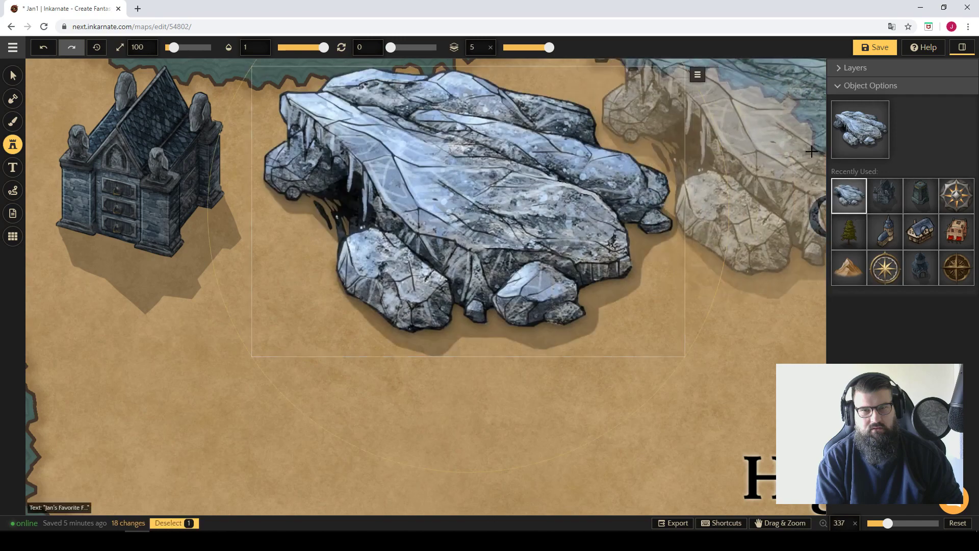
{"action": "left_click", "coordinate": [877, 145]}
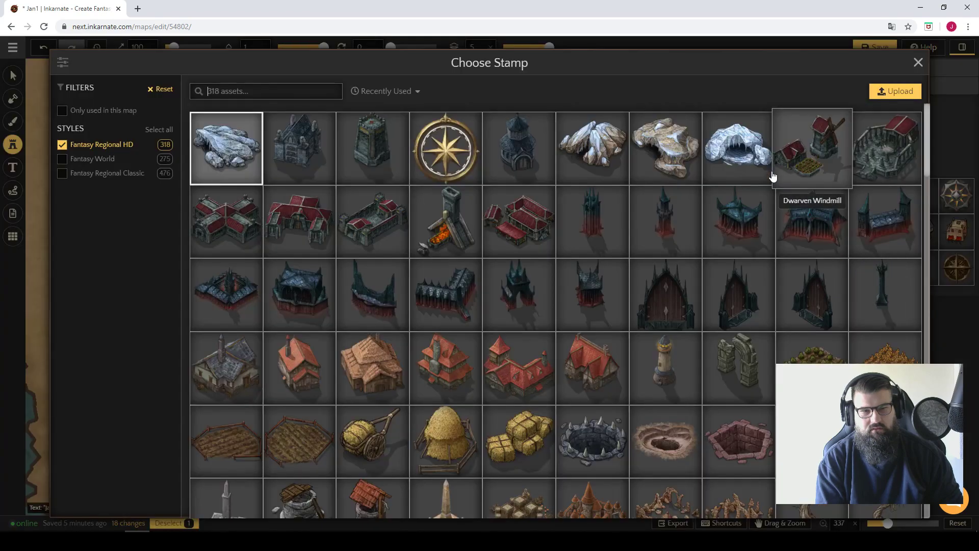
{"action": "left_click", "coordinate": [739, 153]}
{"action": "left_click", "coordinate": [248, 398]}
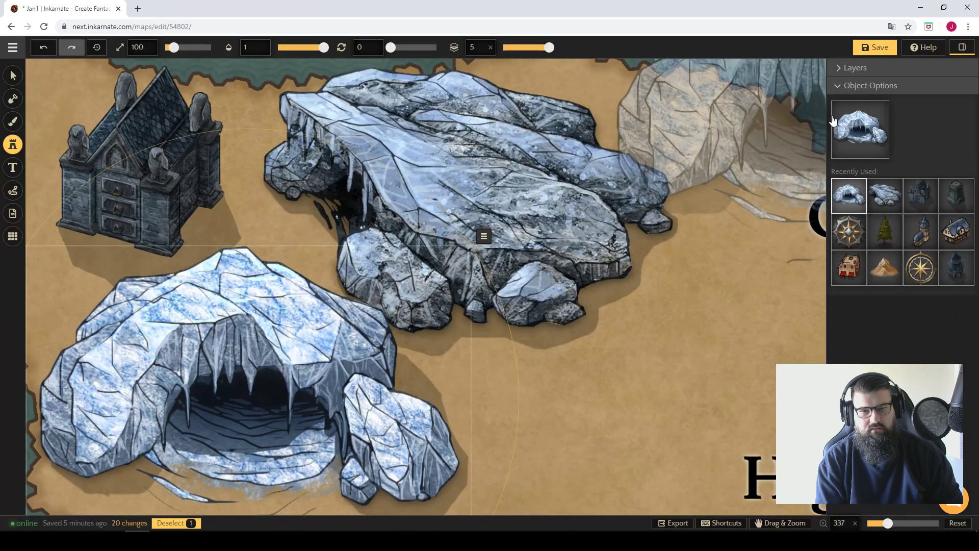
Place a ruined stone archway stamp at size 100 east of the Ice Cave 4 stamp.
{"action": "left_click", "coordinate": [883, 133]}
{"action": "scroll", "coordinate": [674, 284], "scroll_direction": "down", "scroll_amount": 5}
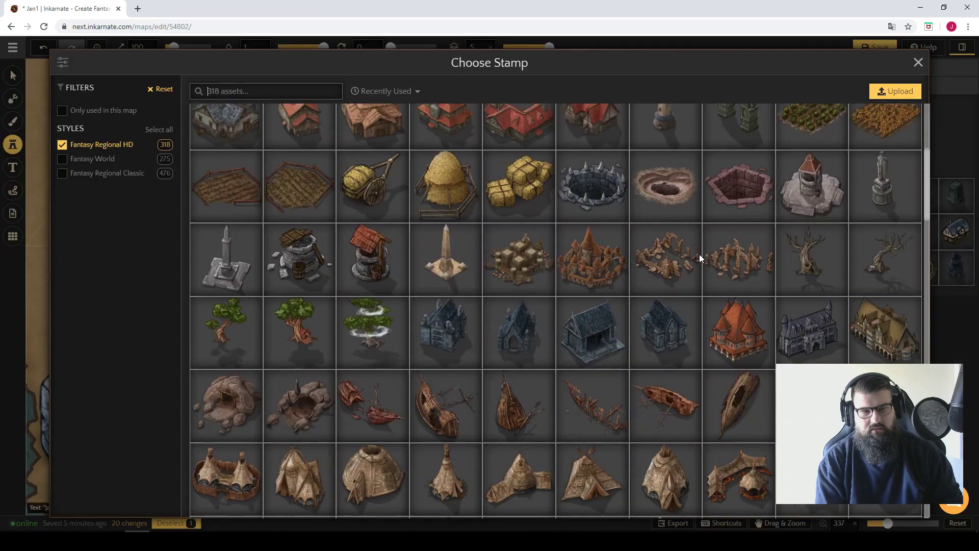
{"action": "scroll", "coordinate": [719, 242], "scroll_direction": "up", "scroll_amount": 3}
{"action": "left_click", "coordinate": [742, 227]}
{"action": "left_click", "coordinate": [561, 434]}
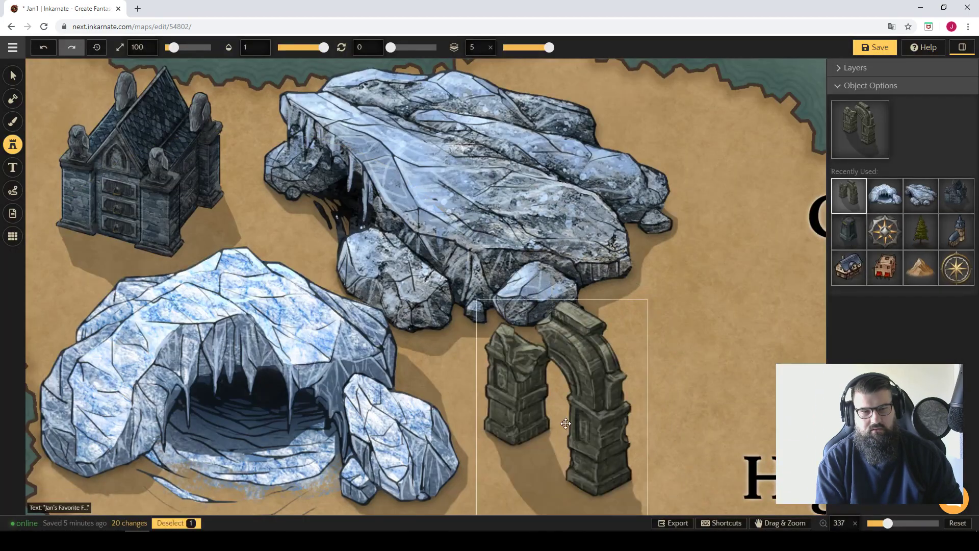
Place a green crop field stamp at size 100 northeast of the stone archway.
{"action": "left_click", "coordinate": [866, 142]}
{"action": "scroll", "coordinate": [749, 316], "scroll_direction": "down", "scroll_amount": 5}
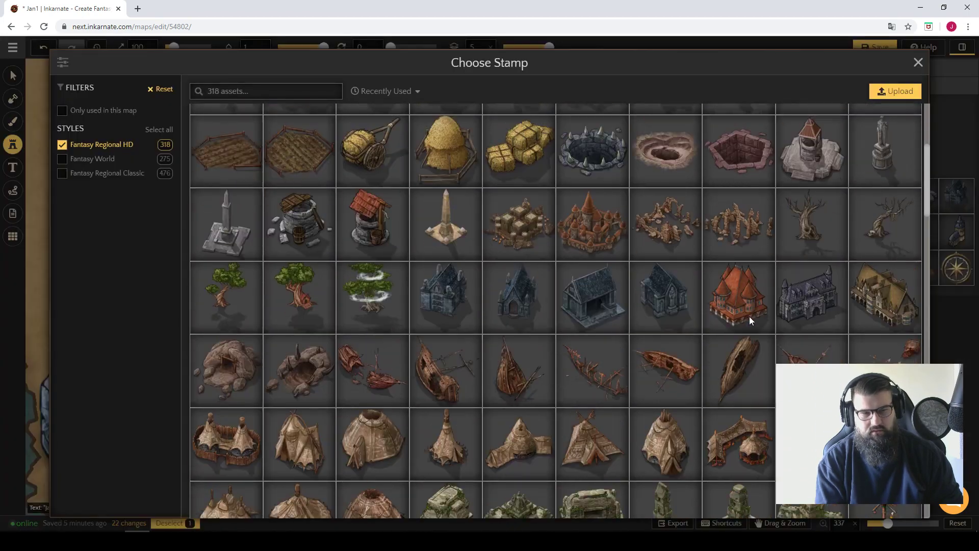
{"action": "scroll", "coordinate": [801, 214], "scroll_direction": "up", "scroll_amount": 3}
{"action": "left_click", "coordinate": [812, 216]}
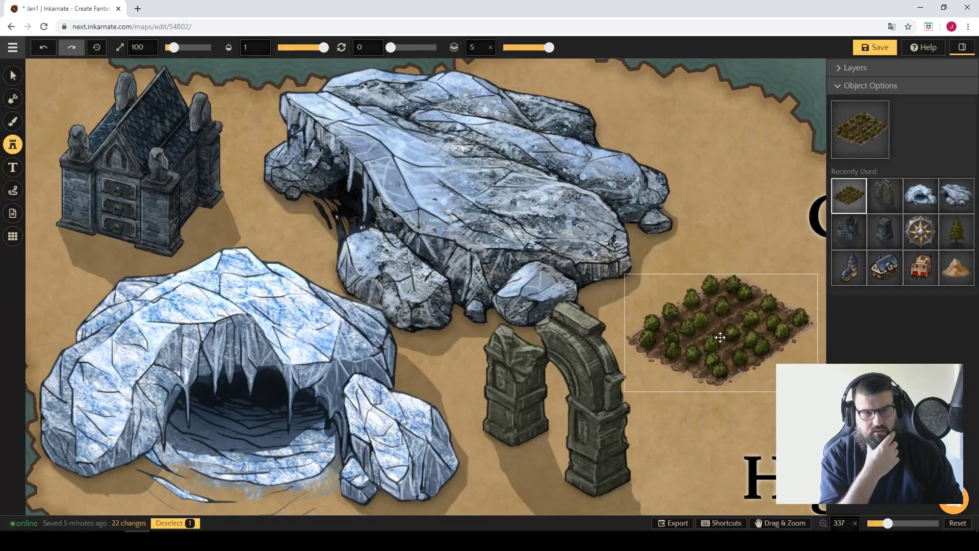
{"action": "left_click", "coordinate": [719, 333]}
Delete both ice caves, the stone archway and the Mausoleum, keeping only the crop field stamp.
{"action": "left_click", "coordinate": [14, 76]}
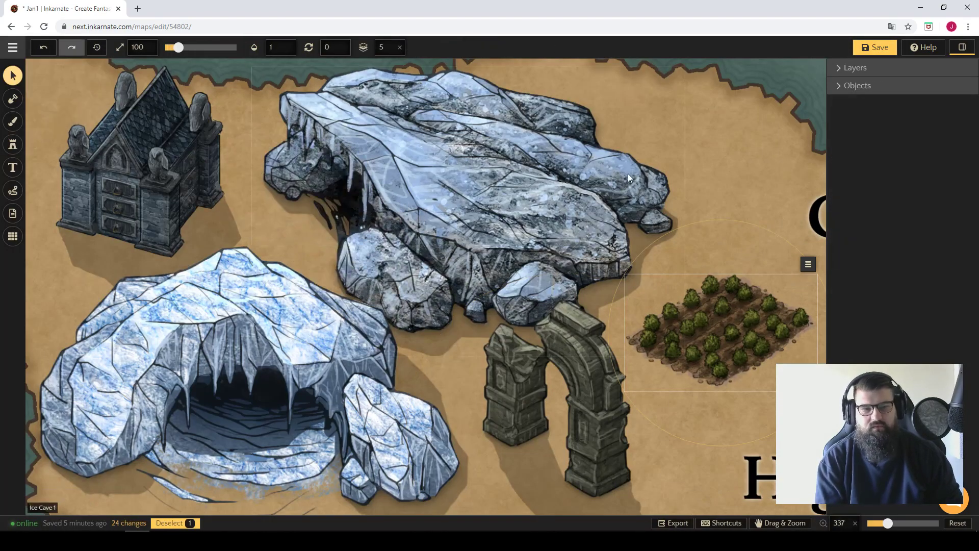
{"action": "scroll", "coordinate": [622, 190], "scroll_direction": "down", "scroll_amount": 4}
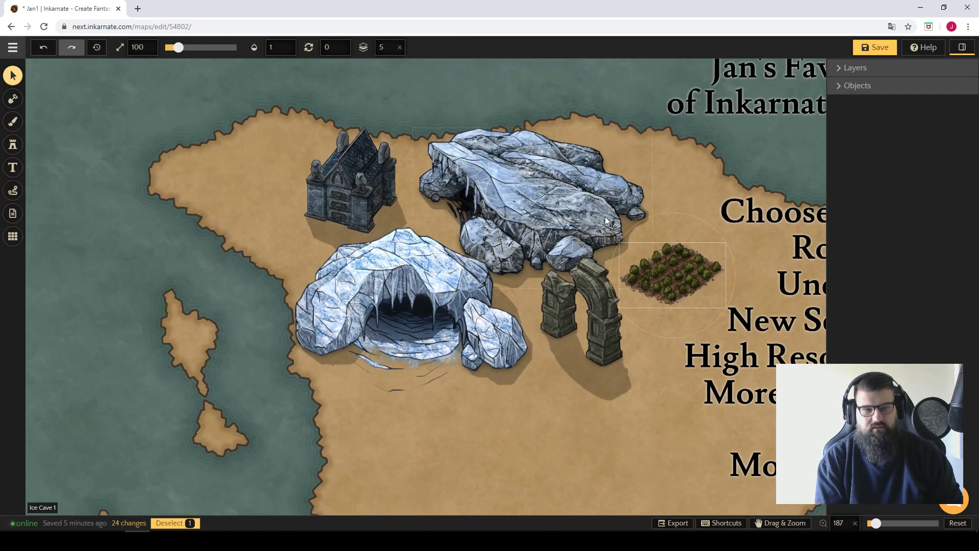
{"action": "left_click", "coordinate": [455, 308]}
{"action": "key", "text": "Delete"}
{"action": "left_click", "coordinate": [546, 307]}
{"action": "key", "text": "Delete"}
{"action": "left_click", "coordinate": [500, 224]}
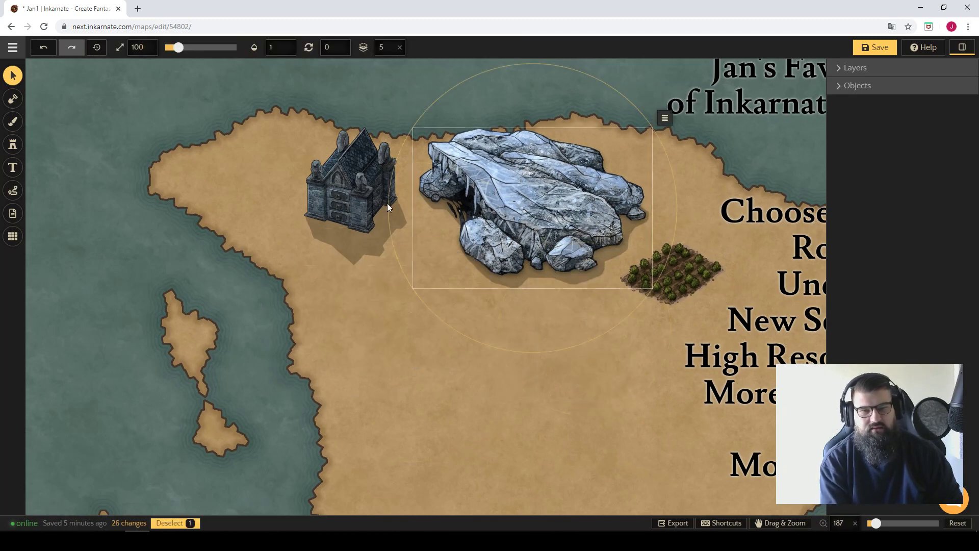
{"action": "key", "text": "Delete"}
{"action": "left_click", "coordinate": [387, 203]}
{"action": "key", "text": "Delete"}
Place seven brown-roofed timber houses from the nine-variant stamp set at size 100 across the northwestern part of the landmass.
{"action": "left_click", "coordinate": [17, 146]}
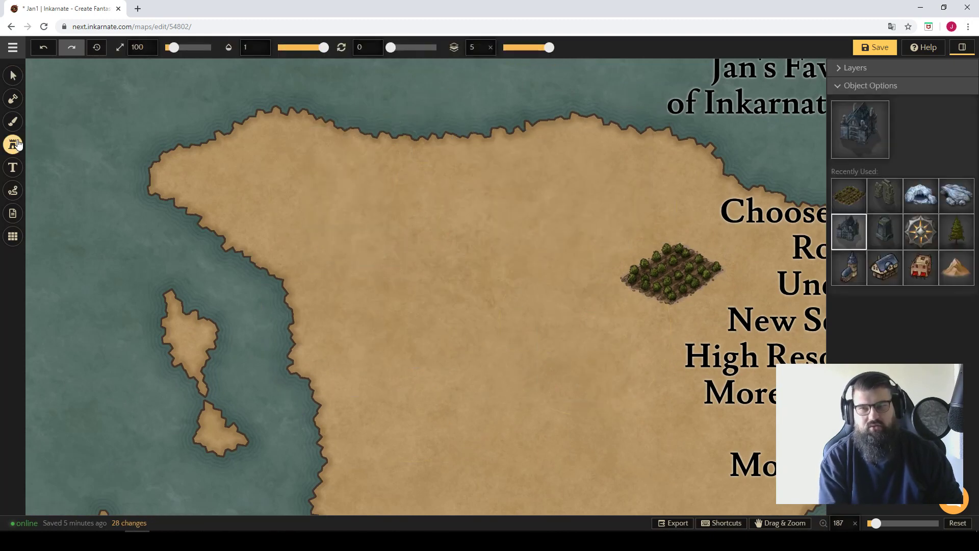
{"action": "left_click", "coordinate": [873, 123]}
{"action": "scroll", "coordinate": [643, 267], "scroll_direction": "down", "scroll_amount": 10}
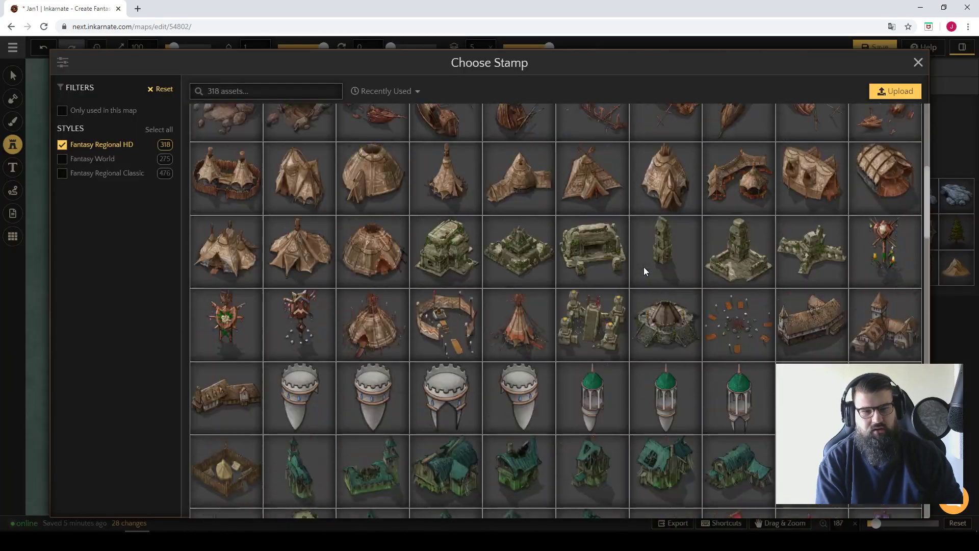
{"action": "scroll", "coordinate": [627, 266], "scroll_direction": "down", "scroll_amount": 8}
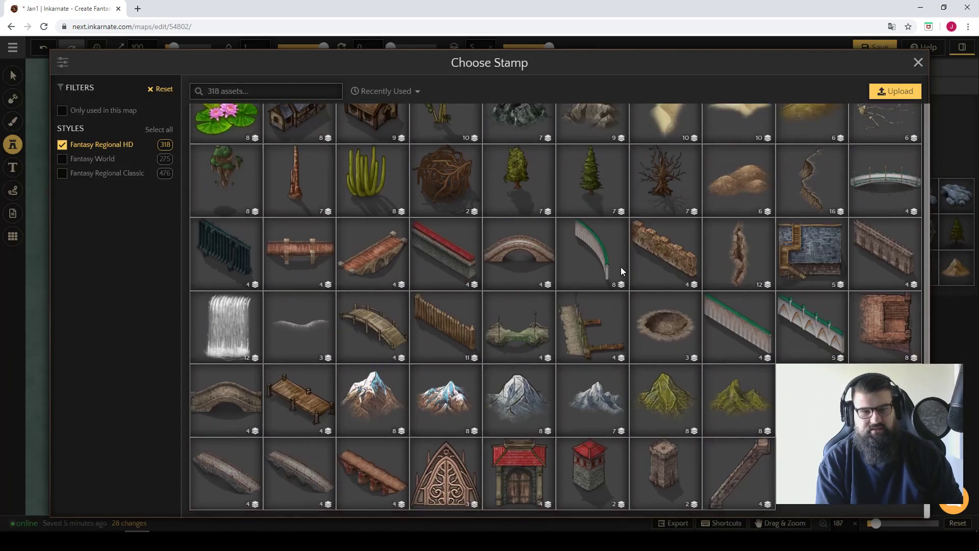
{"action": "scroll", "coordinate": [621, 267], "scroll_direction": "up", "scroll_amount": 3}
{"action": "left_click", "coordinate": [382, 267]}
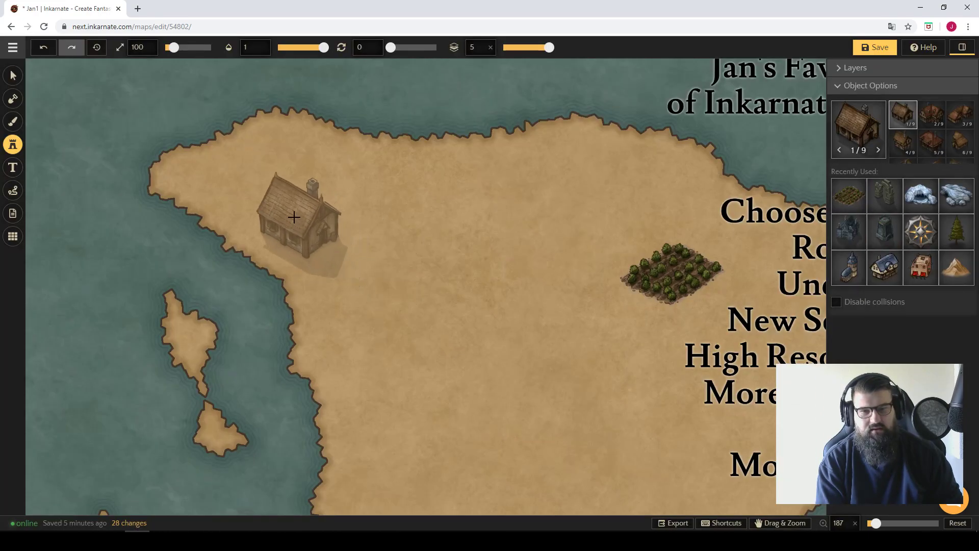
{"action": "left_click", "coordinate": [285, 206]}
{"action": "left_click", "coordinate": [390, 210]}
{"action": "left_click", "coordinate": [419, 282]}
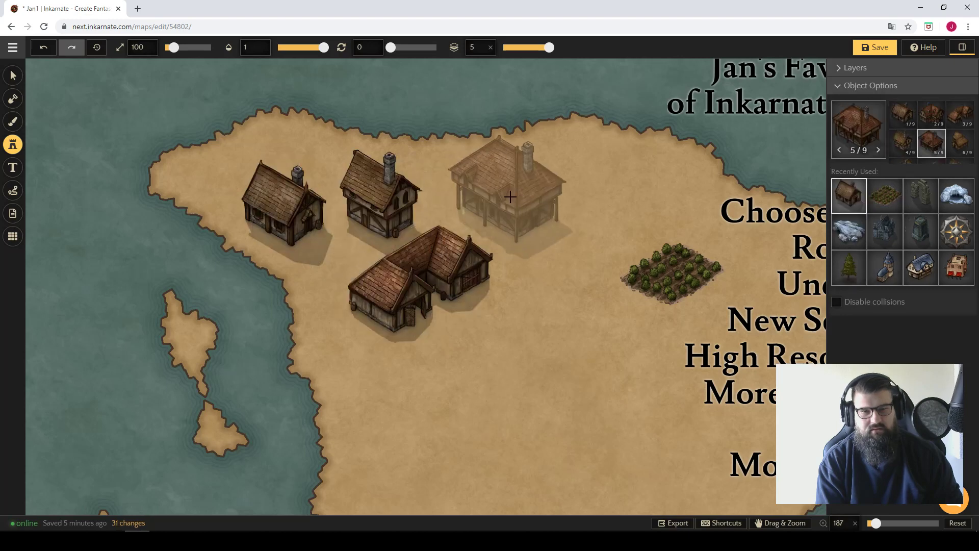
{"action": "left_click", "coordinate": [507, 197]}
{"action": "left_click", "coordinate": [515, 335]}
{"action": "left_click", "coordinate": [586, 262]}
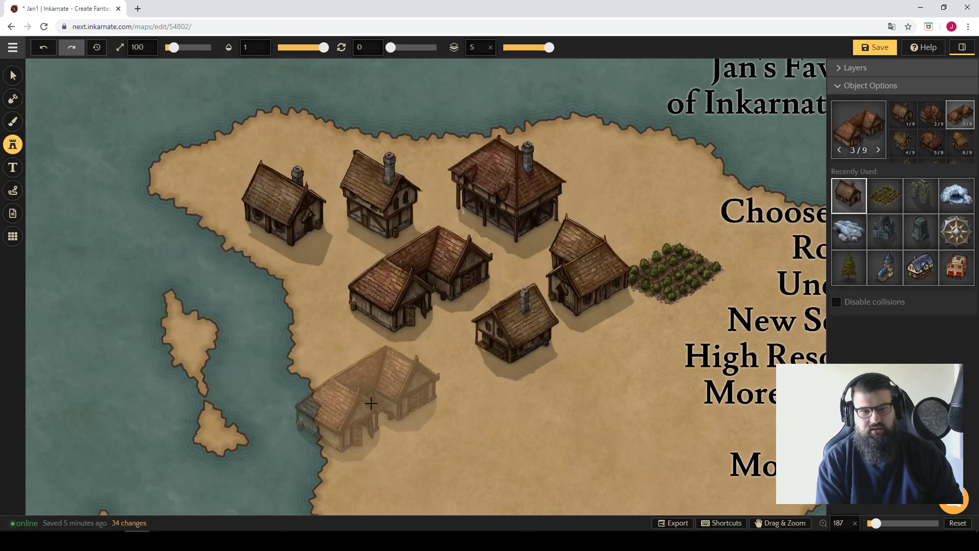
{"action": "left_click", "coordinate": [392, 403]}
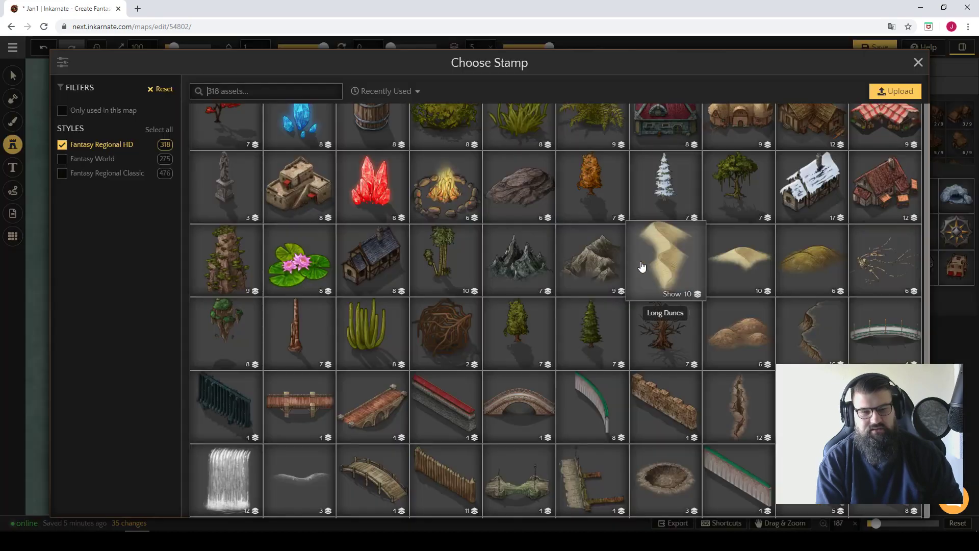
Place seven blue-roofed timber houses from the eight-variant stamp set at size 100 around the brown-roofed houses.
{"action": "scroll", "coordinate": [338, 265], "scroll_direction": "down", "scroll_amount": 15}
{"action": "scroll", "coordinate": [376, 309], "scroll_direction": "down", "scroll_amount": 10}
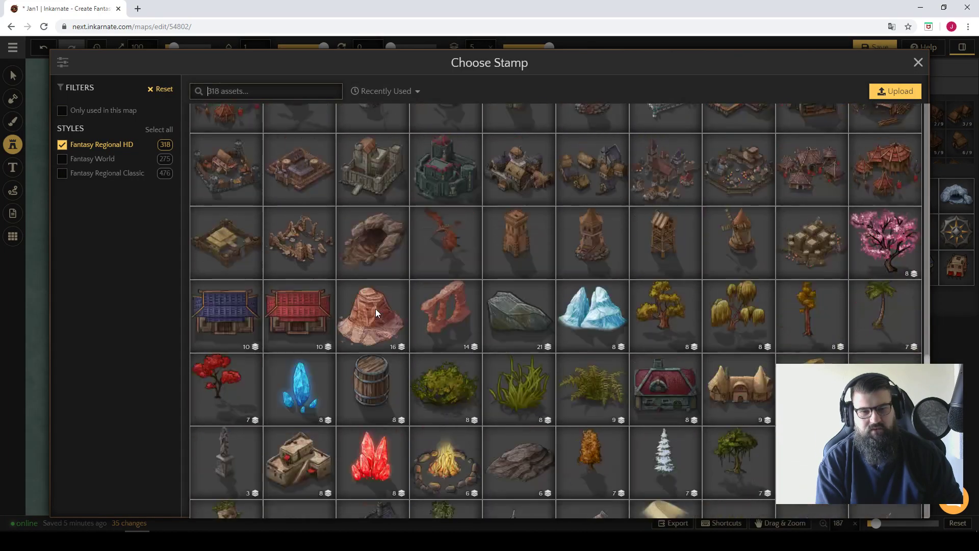
{"action": "scroll", "coordinate": [375, 306], "scroll_direction": "up", "scroll_amount": 5}
{"action": "scroll", "coordinate": [385, 301], "scroll_direction": "down", "scroll_amount": 3}
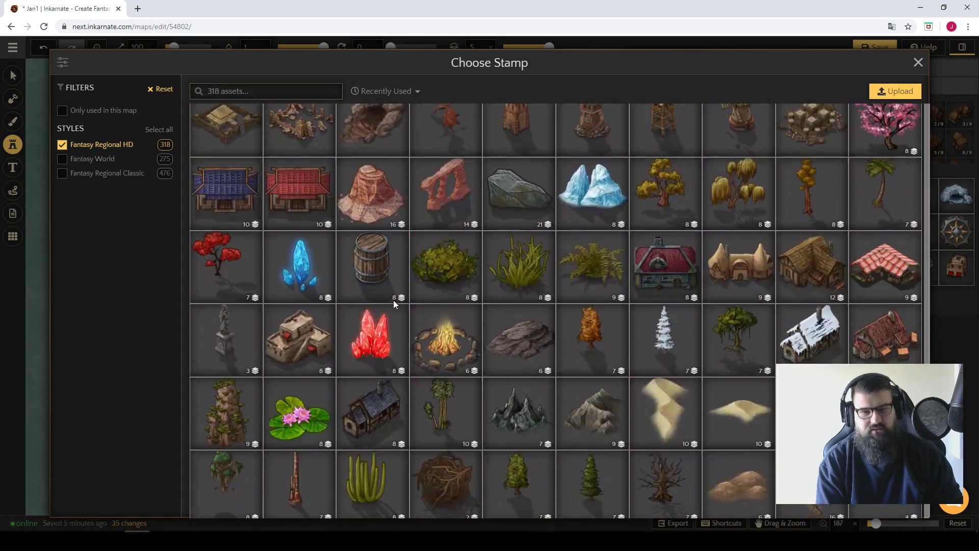
{"action": "left_click", "coordinate": [383, 397]}
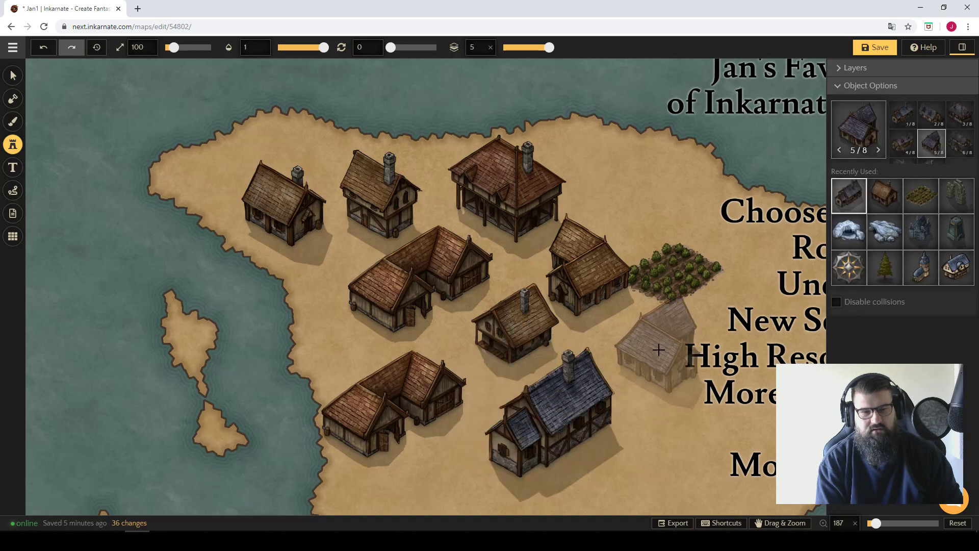
{"action": "left_click", "coordinate": [653, 352]}
{"action": "left_click", "coordinate": [267, 301]}
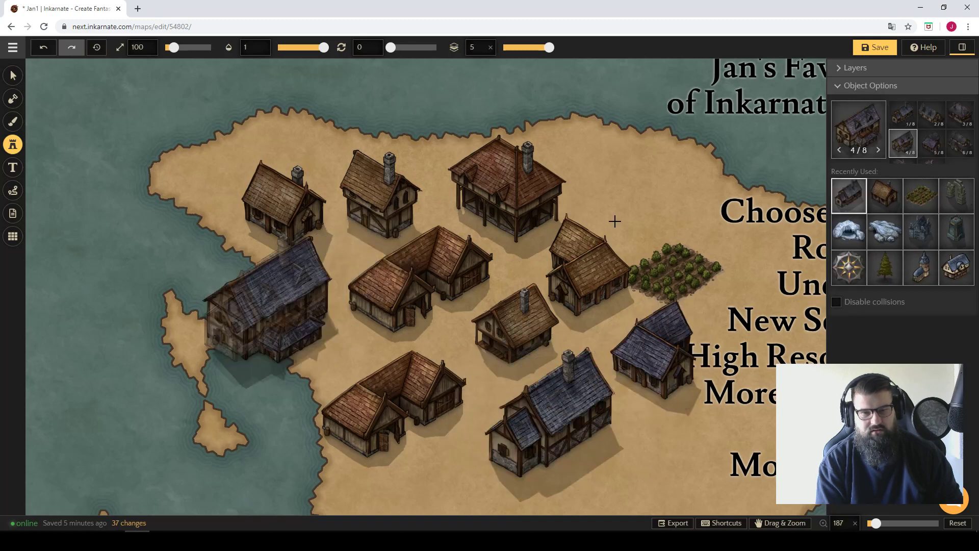
{"action": "left_click", "coordinate": [645, 164]}
{"action": "left_click", "coordinate": [296, 107]}
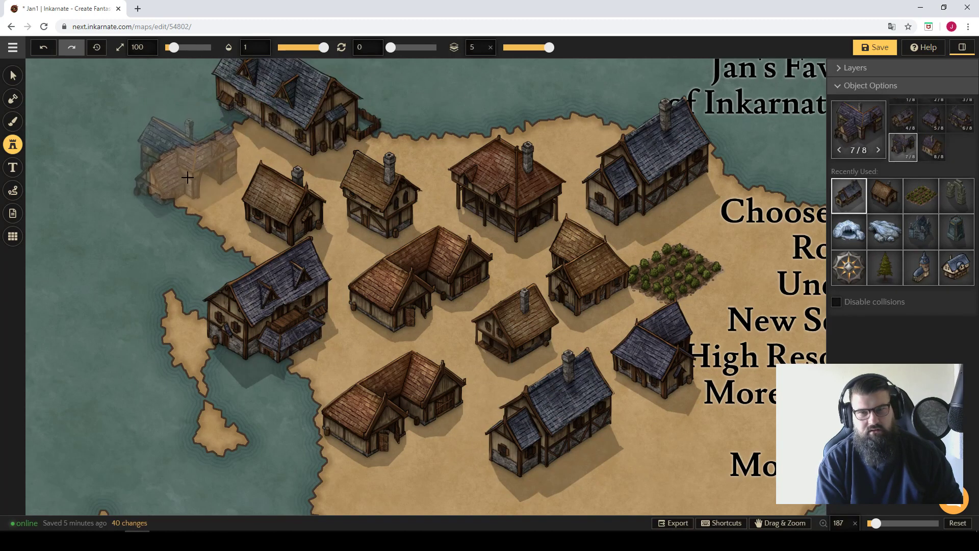
{"action": "left_click", "coordinate": [189, 166]}
{"action": "left_click", "coordinate": [130, 247]}
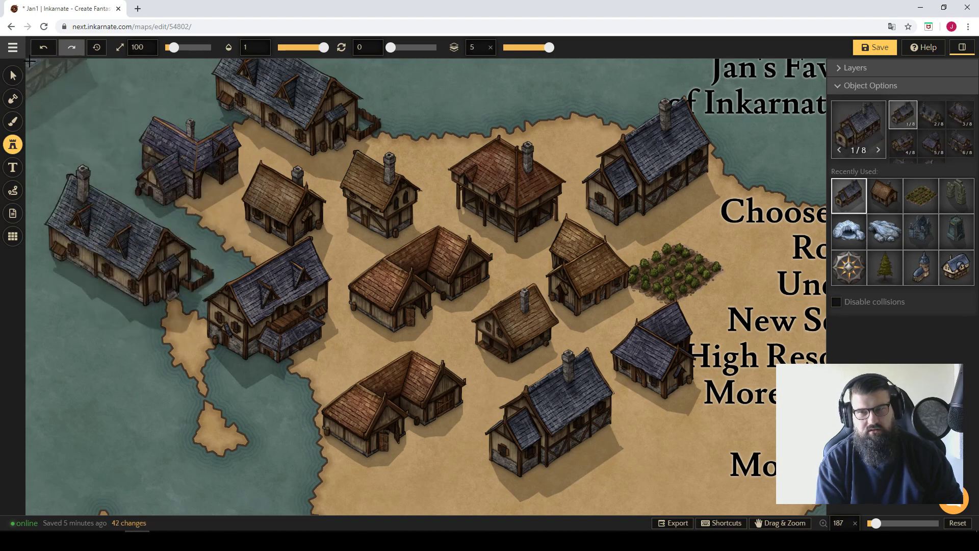
Examine the high-resolution artwork of the placed houses up close across the village.
{"action": "left_click", "coordinate": [13, 76]}
{"action": "scroll", "coordinate": [402, 299], "scroll_direction": "up", "scroll_amount": 8}
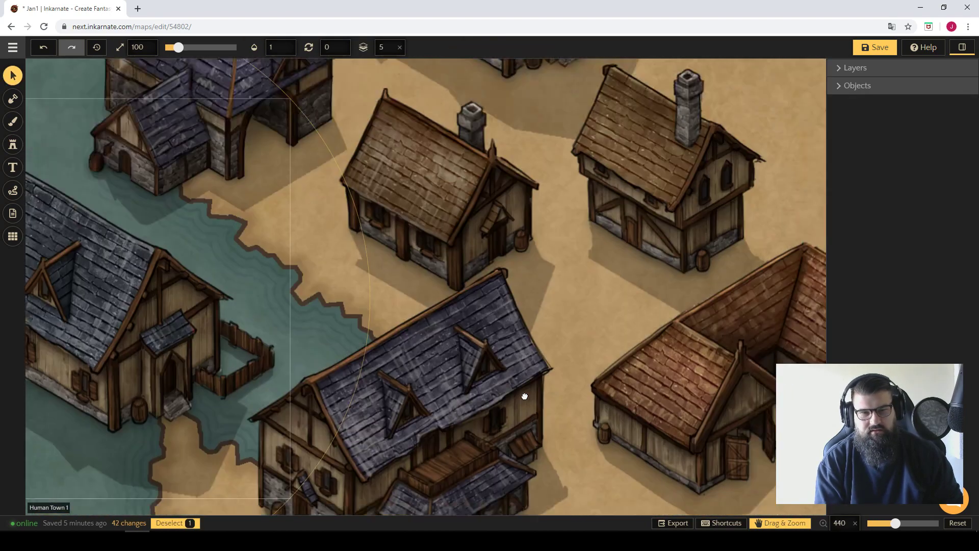
{"action": "left_click_drag", "start_coordinate": [525, 396], "coordinate": [540, 396]}
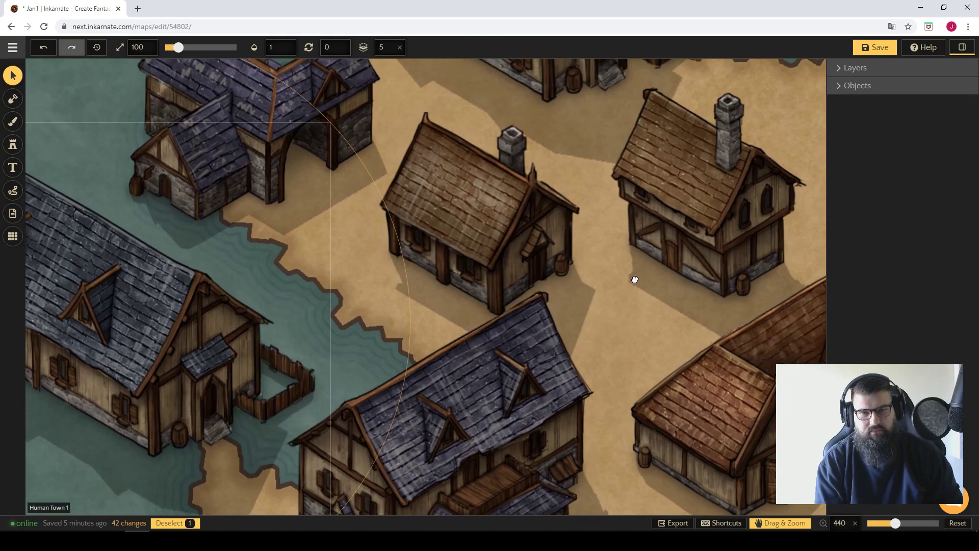
{"action": "left_click_drag", "start_coordinate": [635, 278], "coordinate": [393, 249]}
{"action": "scroll", "coordinate": [393, 250], "scroll_direction": "down", "scroll_amount": 5}
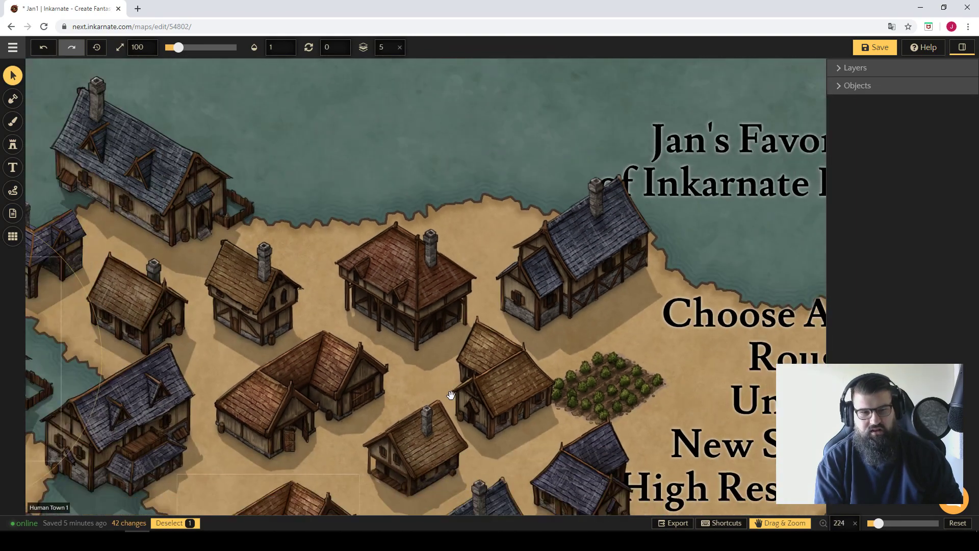
{"action": "scroll", "coordinate": [451, 395], "scroll_direction": "down", "scroll_amount": 1}
{"action": "left_click_drag", "start_coordinate": [471, 386], "coordinate": [453, 216]}
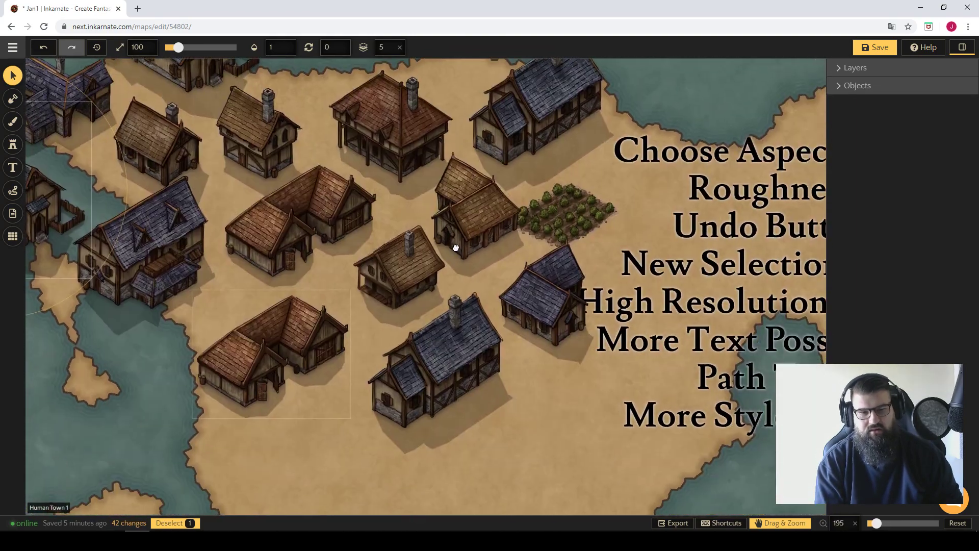
{"action": "left_click_drag", "start_coordinate": [444, 249], "coordinate": [553, 286]}
{"action": "scroll", "coordinate": [413, 356], "scroll_direction": "down", "scroll_amount": 1}
{"action": "scroll", "coordinate": [410, 339], "scroll_direction": "down", "scroll_amount": 1}
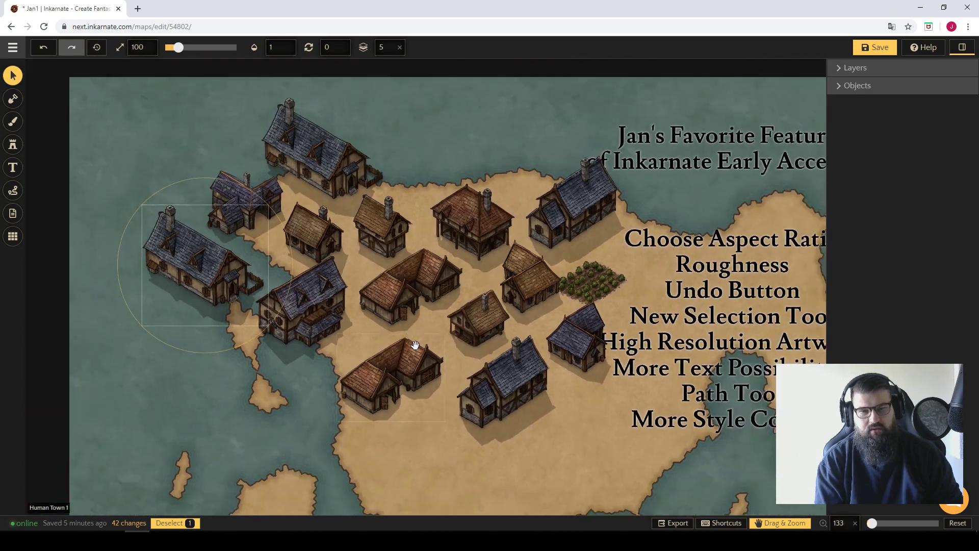
Delete the eight houses in the southern and eastern part of the village.
{"action": "left_click", "coordinate": [504, 400]}
{"action": "key", "text": "Delete"}
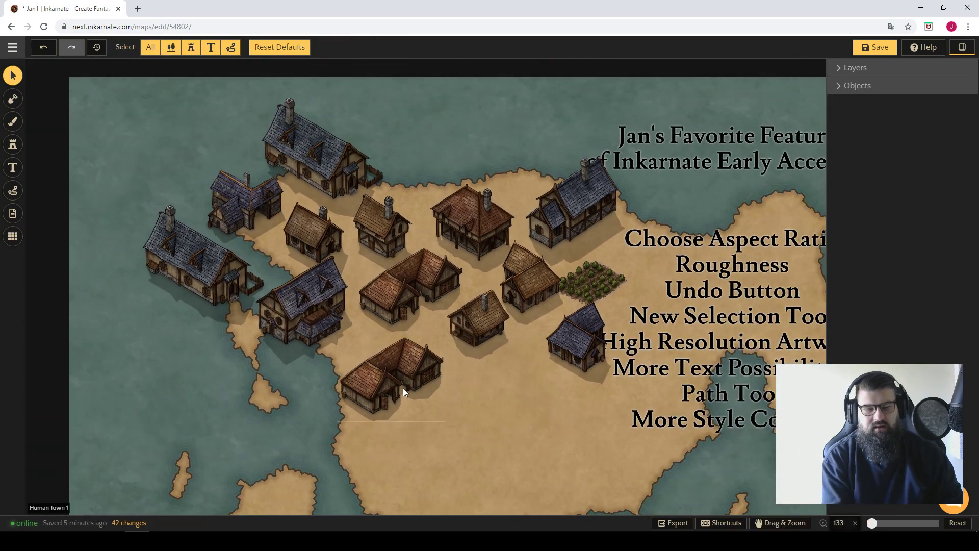
{"action": "left_click", "coordinate": [472, 347]}
{"action": "key", "text": "Delete"}
{"action": "left_click", "coordinate": [389, 283]}
{"action": "key", "text": "Delete"}
{"action": "left_click", "coordinate": [530, 273]}
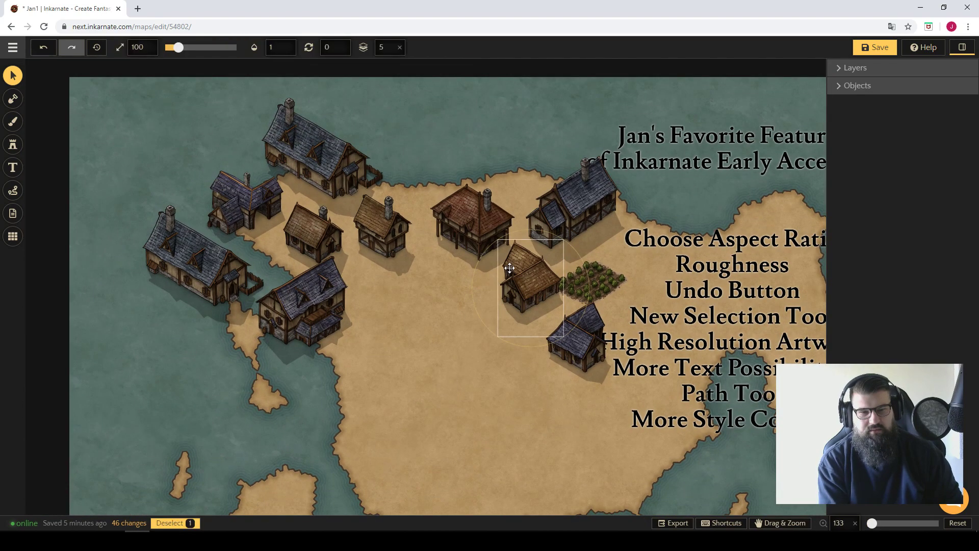
{"action": "key", "text": "Delete"}
{"action": "left_click", "coordinate": [559, 339]}
{"action": "key", "text": "Delete"}
Delete the tall brown-roofed house, the crop field and the blue-roofed house on the western shore.
{"action": "key", "text": "Delete"}
{"action": "left_click", "coordinate": [481, 227]}
{"action": "key", "text": "Delete"}
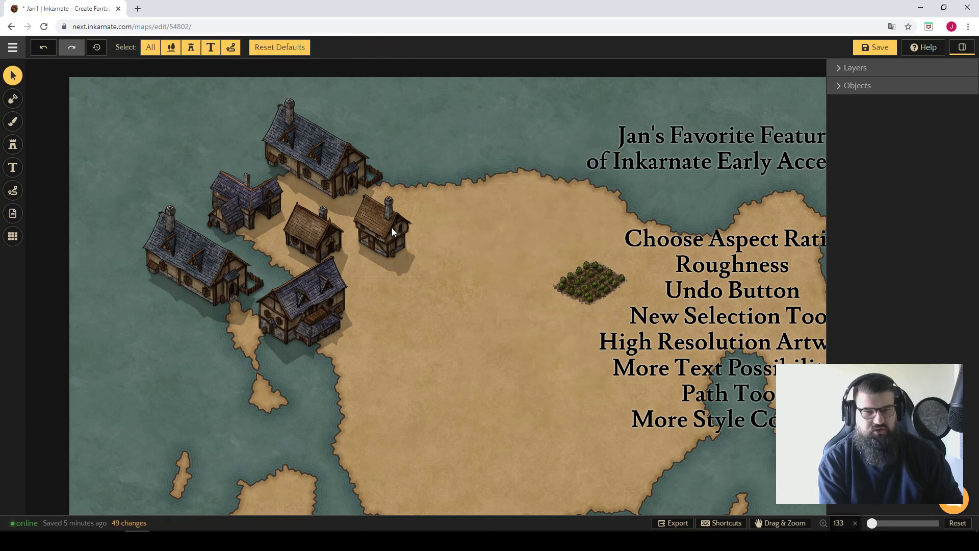
{"action": "left_click", "coordinate": [391, 228]}
{"action": "key", "text": "Delete"}
{"action": "left_click", "coordinate": [562, 274]}
Delete the last brown-roofed house and the three remaining blue-roofed houses along the northwestern coast.
{"action": "key", "text": "Delete"}
{"action": "left_click", "coordinate": [331, 298]}
{"action": "key", "text": "Delete"}
{"action": "left_click", "coordinate": [313, 221]}
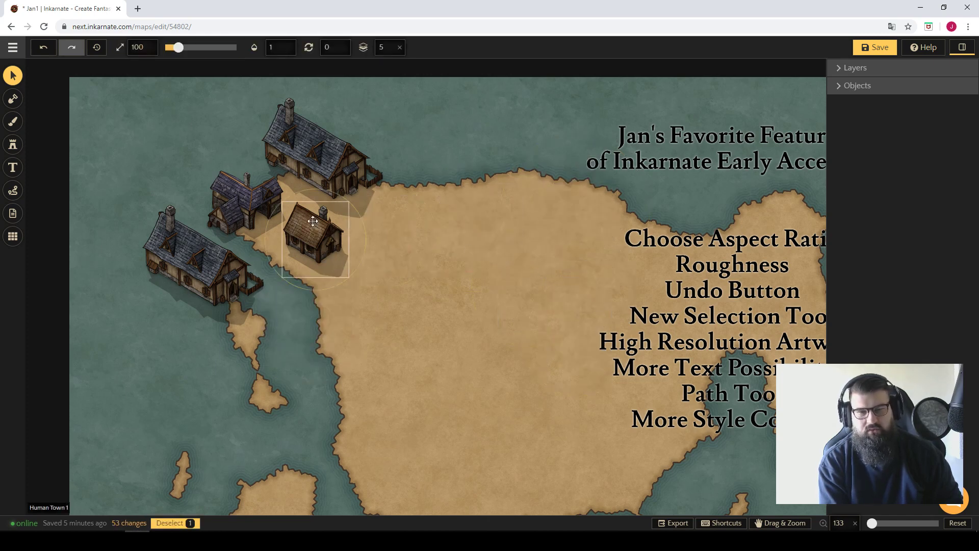
{"action": "key", "text": "Delete"}
{"action": "left_click", "coordinate": [240, 223]}
{"action": "key", "text": "Delete"}
{"action": "left_click", "coordinate": [198, 266]}
{"action": "key", "text": "Delete"}
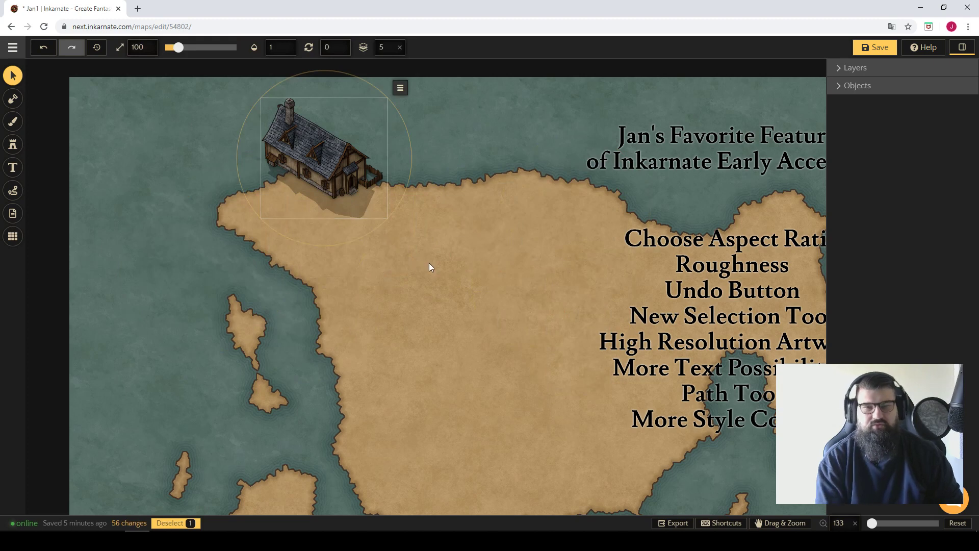
{"action": "key", "text": "Delete"}
{"action": "left_click_drag", "start_coordinate": [429, 259], "coordinate": [323, 217]}
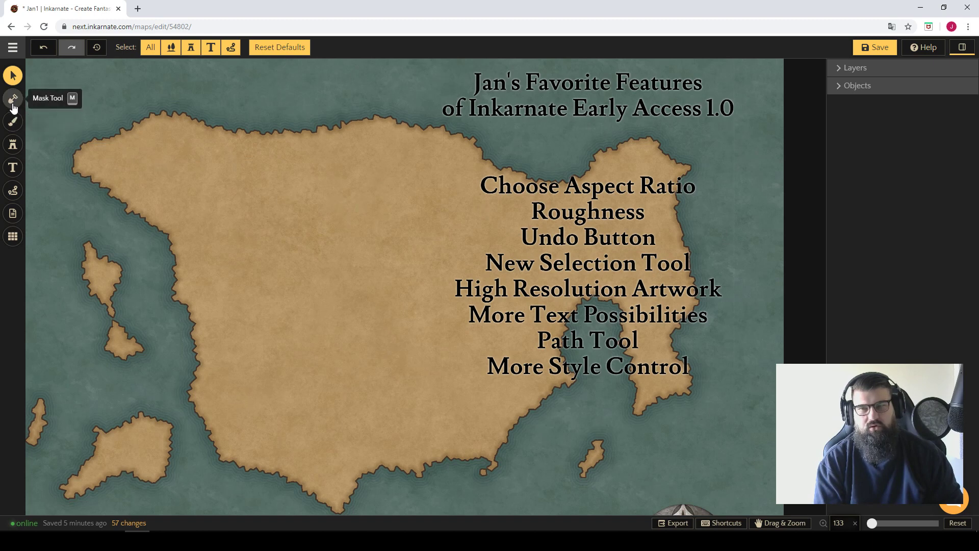
Place the Shipwreck 1 stamp from the Fantasy Regional HD style on the northern part of the mainland.
{"action": "left_click", "coordinate": [13, 145]}
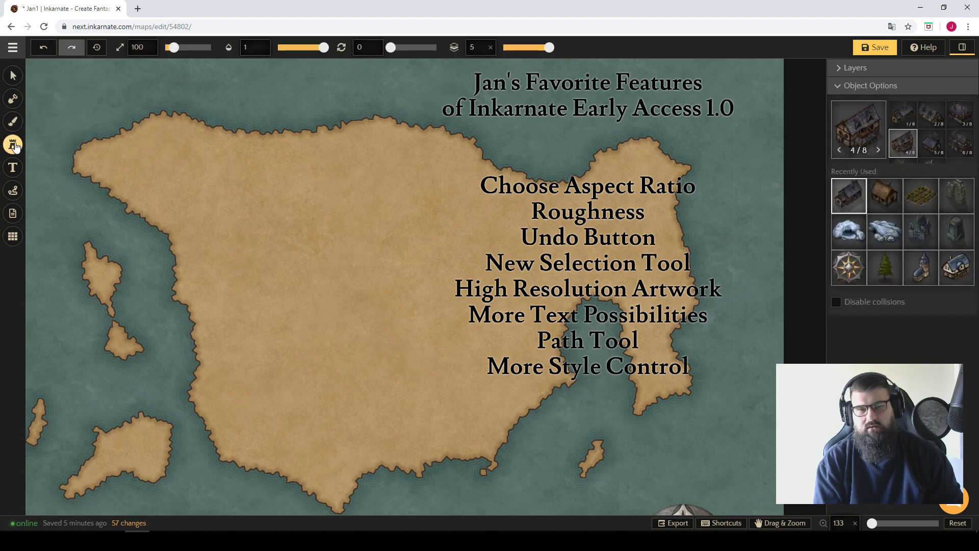
{"action": "left_click", "coordinate": [842, 134]}
{"action": "scroll", "coordinate": [658, 224], "scroll_direction": "down", "scroll_amount": 5}
{"action": "scroll", "coordinate": [642, 239], "scroll_direction": "up", "scroll_amount": 5}
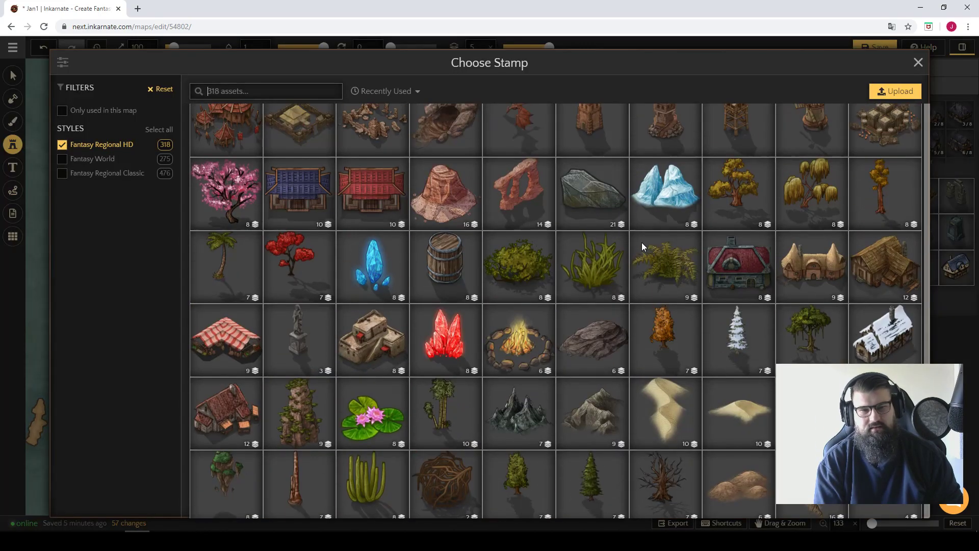
{"action": "scroll", "coordinate": [643, 245], "scroll_direction": "down", "scroll_amount": 10}
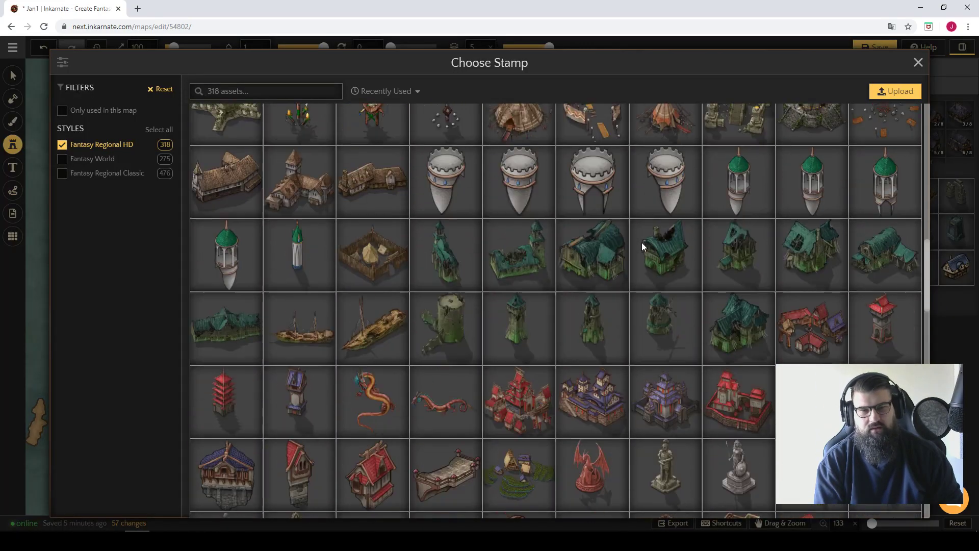
{"action": "scroll", "coordinate": [642, 243], "scroll_direction": "up", "scroll_amount": 6}
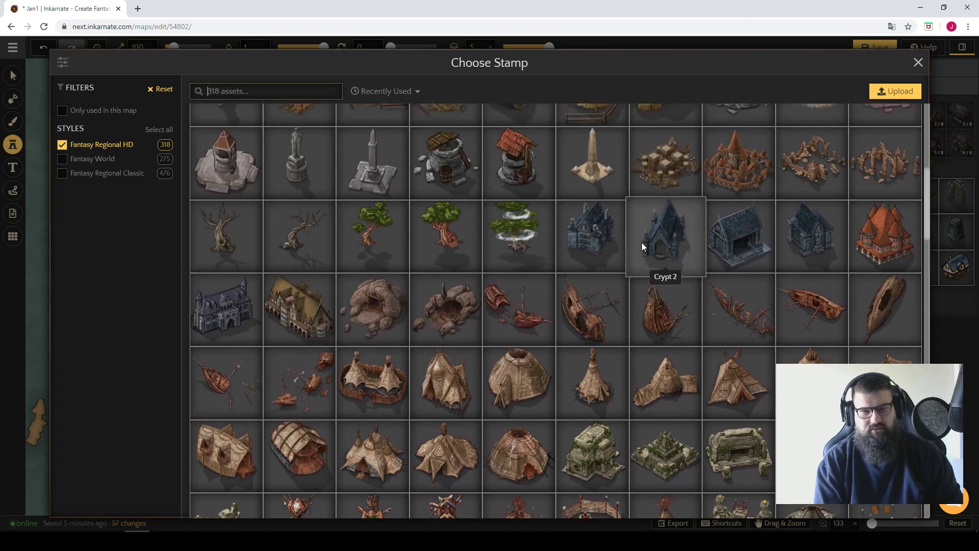
{"action": "scroll", "coordinate": [642, 243], "scroll_direction": "up", "scroll_amount": 1}
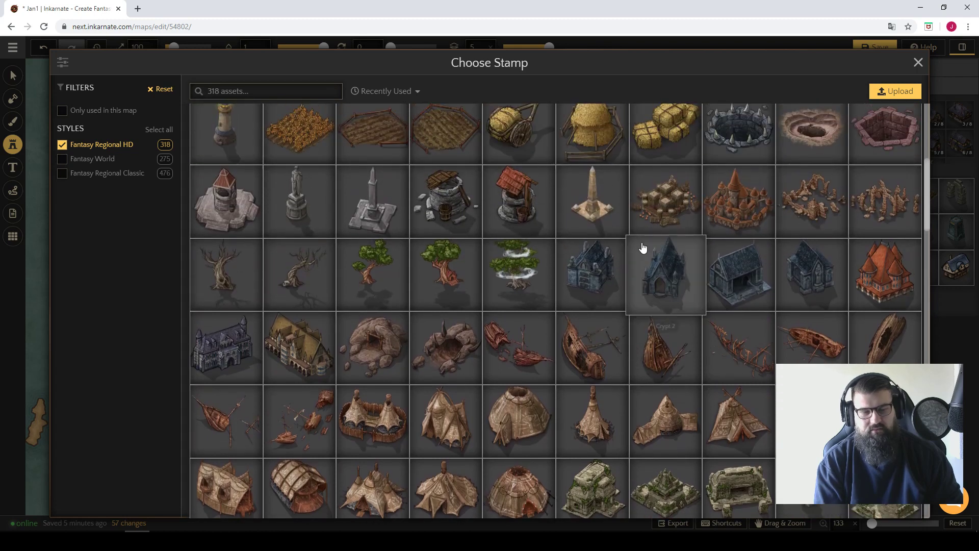
{"action": "left_click", "coordinate": [504, 344]}
{"action": "left_click", "coordinate": [296, 220]}
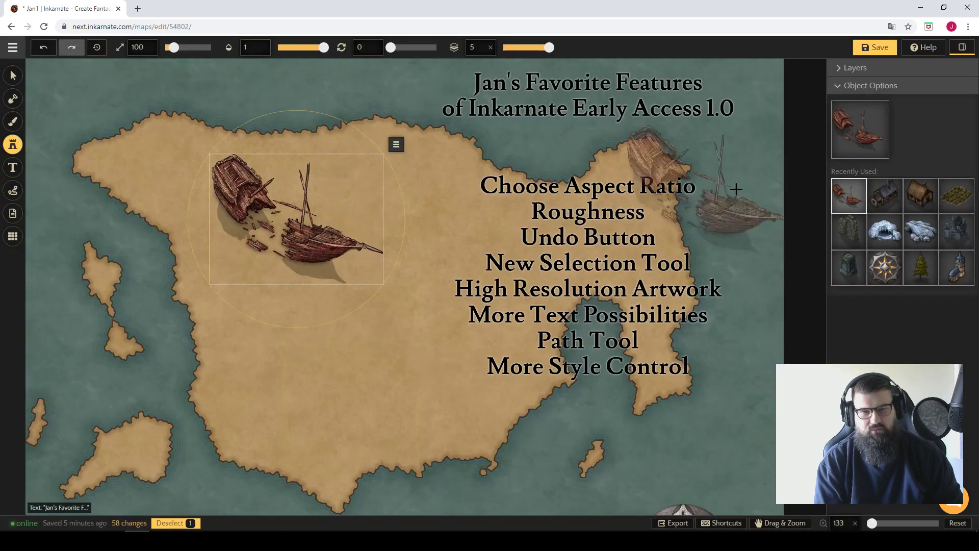
Filter the stamps to the Fantasy Regional Classic style only and place a sailing ship south of the shipwreck.
{"action": "left_click", "coordinate": [874, 122]}
{"action": "scroll", "coordinate": [812, 244], "scroll_direction": "down", "scroll_amount": 10}
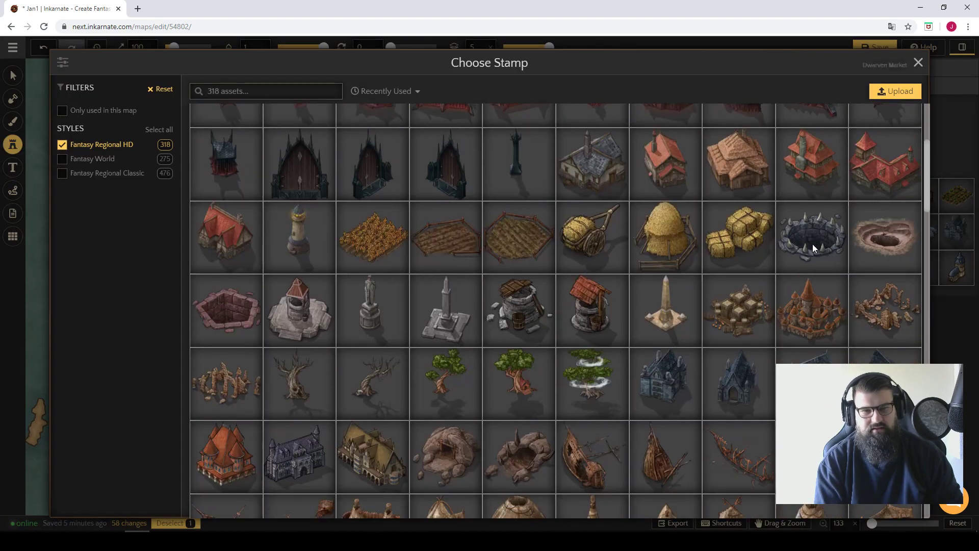
{"action": "scroll", "coordinate": [291, 199], "scroll_direction": "up", "scroll_amount": 3}
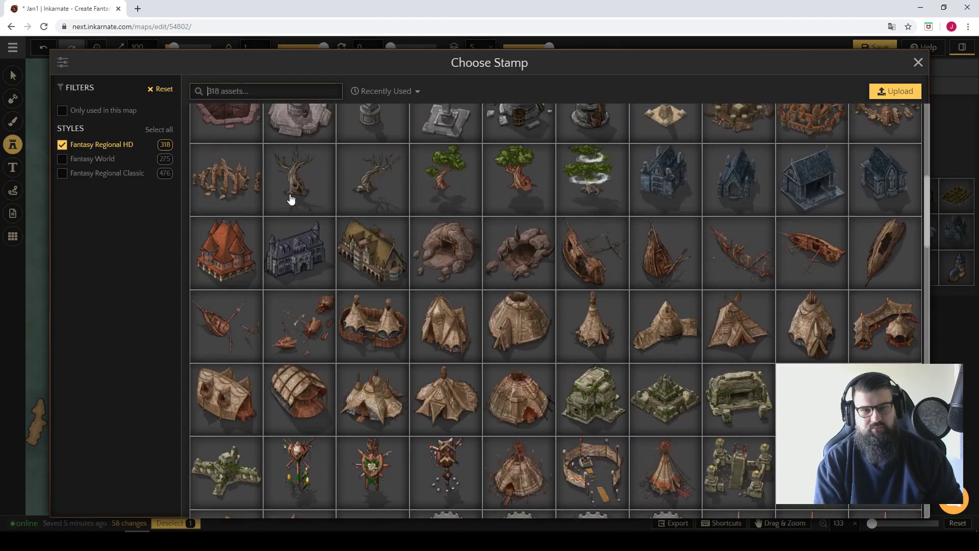
{"action": "left_click", "coordinate": [80, 146]}
{"action": "left_click", "coordinate": [62, 176]}
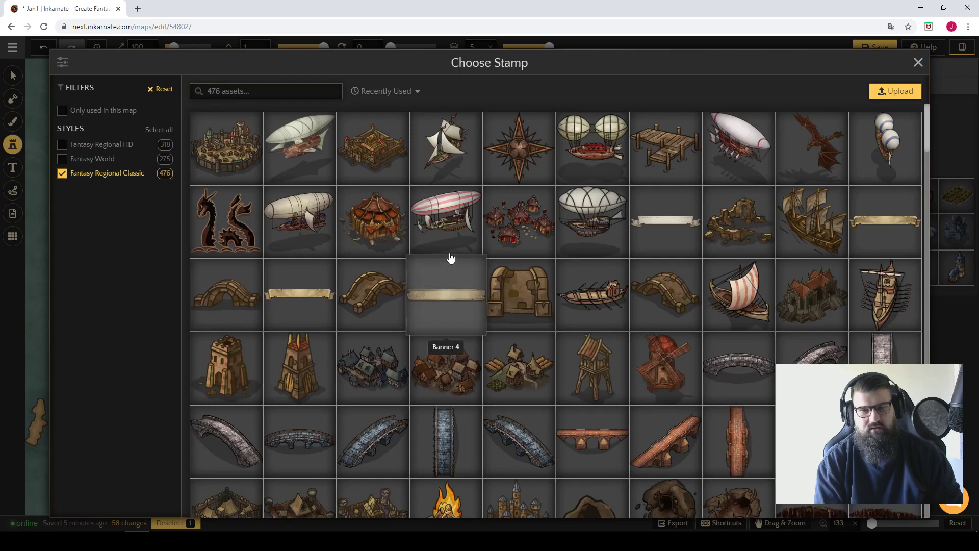
{"action": "scroll", "coordinate": [450, 249], "scroll_direction": "down", "scroll_amount": 5}
{"action": "scroll", "coordinate": [456, 247], "scroll_direction": "down", "scroll_amount": 20}
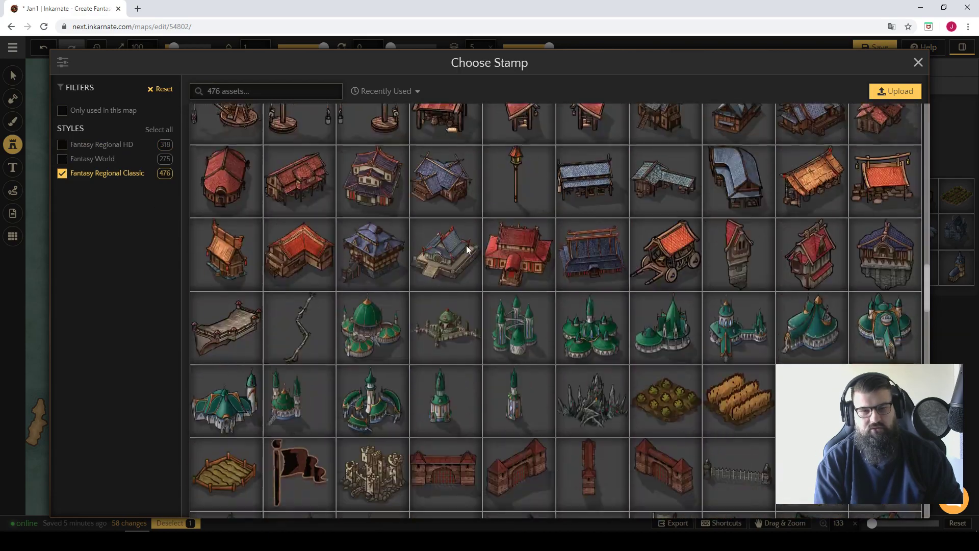
{"action": "scroll", "coordinate": [470, 260], "scroll_direction": "down", "scroll_amount": 15}
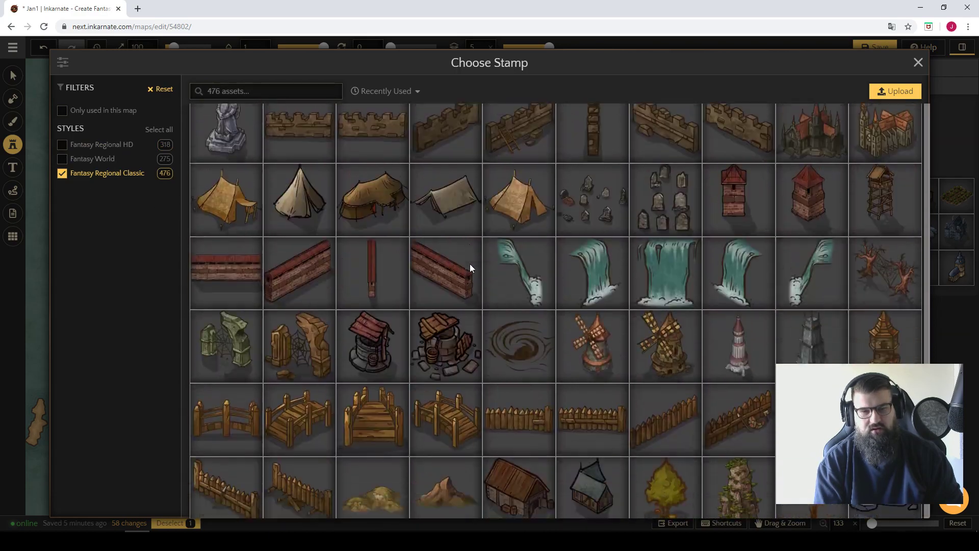
{"action": "scroll", "coordinate": [470, 270], "scroll_direction": "up", "scroll_amount": 7}
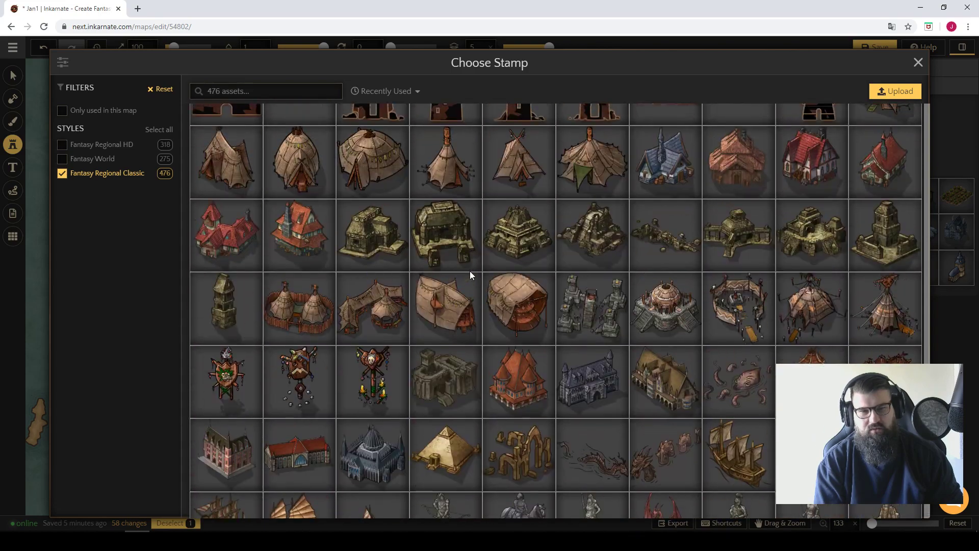
{"action": "scroll", "coordinate": [470, 271], "scroll_direction": "down", "scroll_amount": 2}
{"action": "left_click", "coordinate": [231, 375]}
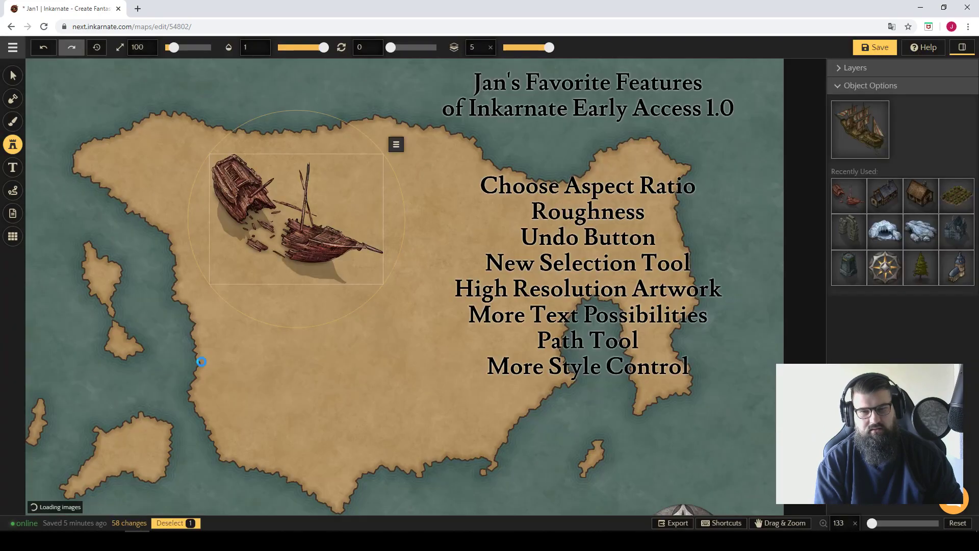
{"action": "left_click", "coordinate": [257, 368]}
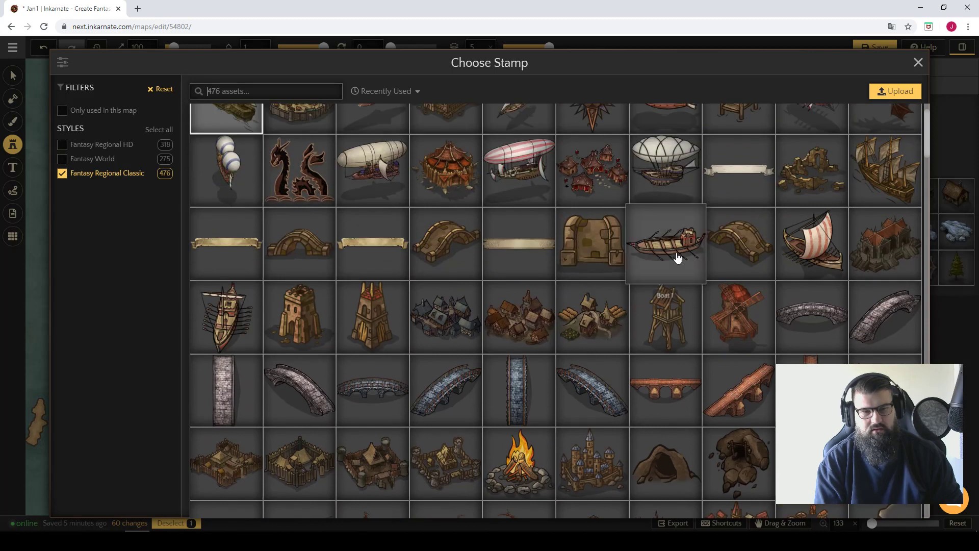
Place the Boat 1 stamp east of the sailing ship and compare its artwork with the other ships up close.
{"action": "left_click", "coordinate": [676, 255]}
{"action": "left_click", "coordinate": [369, 301]}
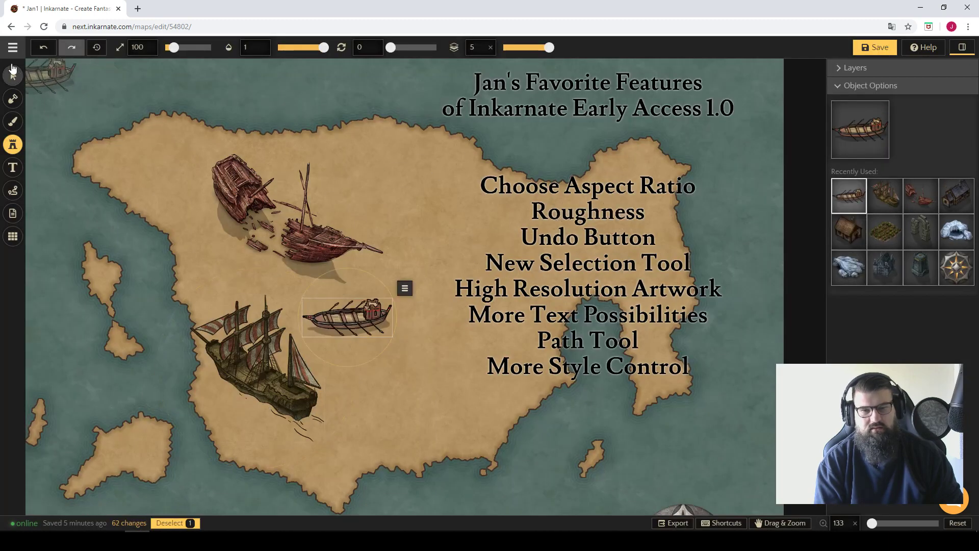
{"action": "left_click", "coordinate": [10, 76]}
{"action": "left_click", "coordinate": [456, 223]}
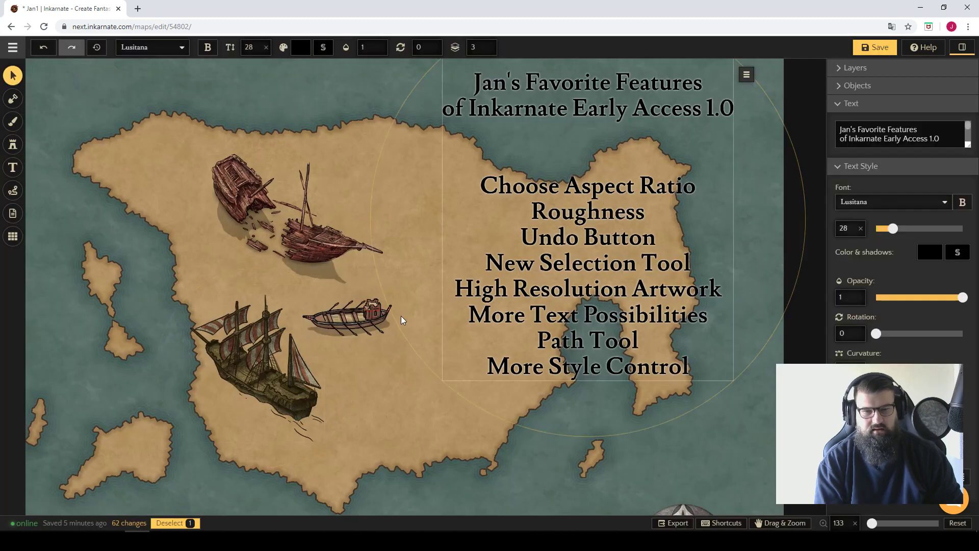
{"action": "left_click", "coordinate": [367, 375]}
{"action": "scroll", "coordinate": [362, 351], "scroll_direction": "up", "scroll_amount": 5}
{"action": "scroll", "coordinate": [364, 317], "scroll_direction": "up", "scroll_amount": 5}
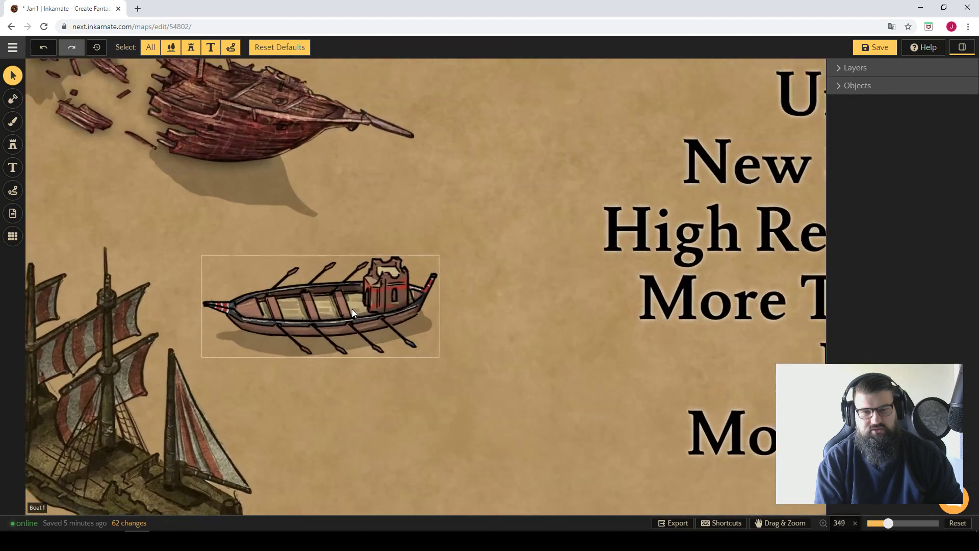
{"action": "scroll", "coordinate": [276, 266], "scroll_direction": "down", "scroll_amount": 8}
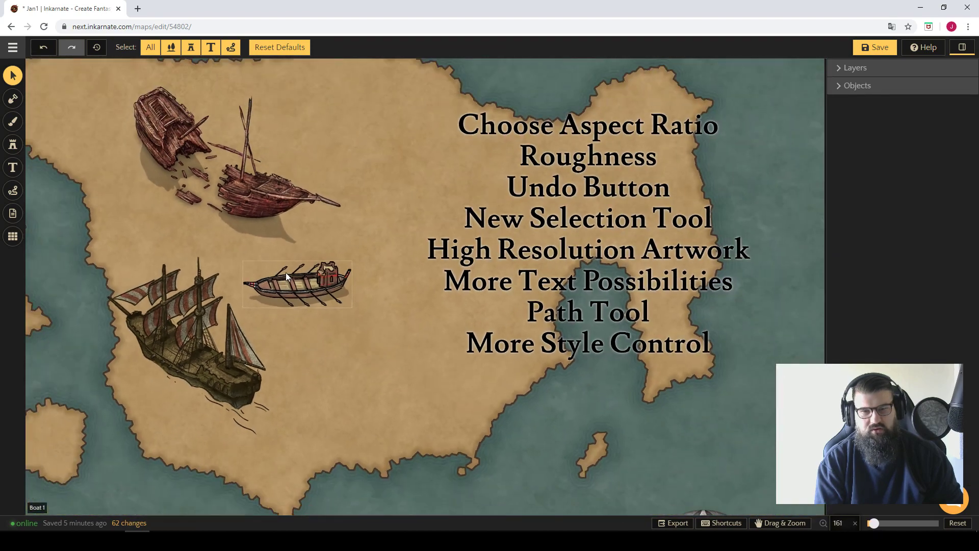
Delete the rowing boat, the sailing ship and the shipwreck from the mainland.
{"action": "left_click", "coordinate": [285, 272]}
{"action": "key", "text": "Delete"}
{"action": "left_click", "coordinate": [201, 347]}
{"action": "key", "text": "Delete"}
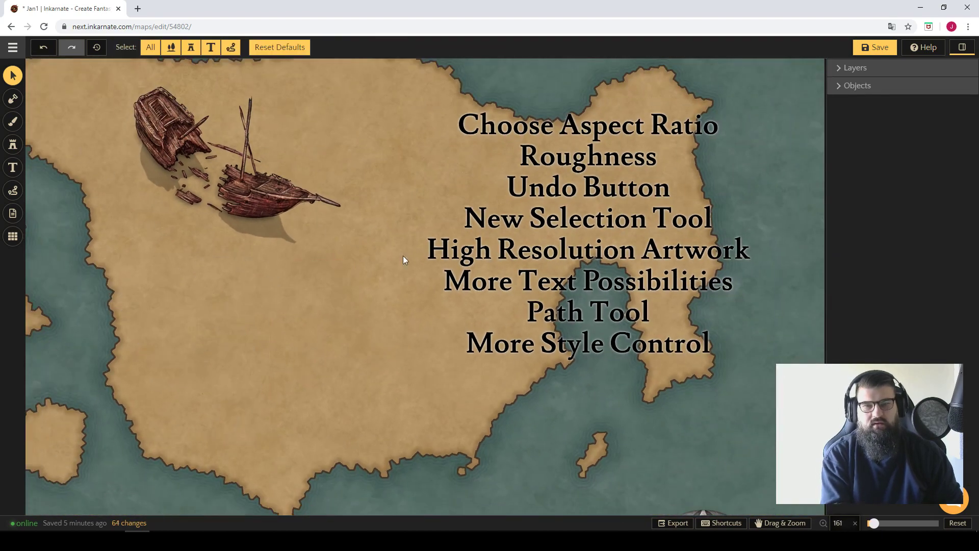
{"action": "left_click", "coordinate": [276, 206]}
{"action": "key", "text": "Delete"}
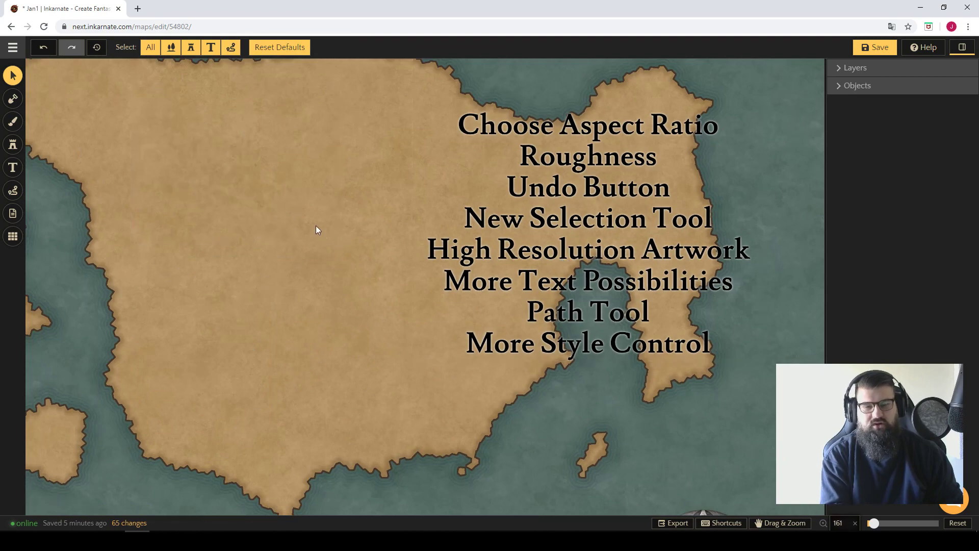
Save the map with the whole landmass in view and nothing selected.
{"action": "left_click", "coordinate": [550, 331]}
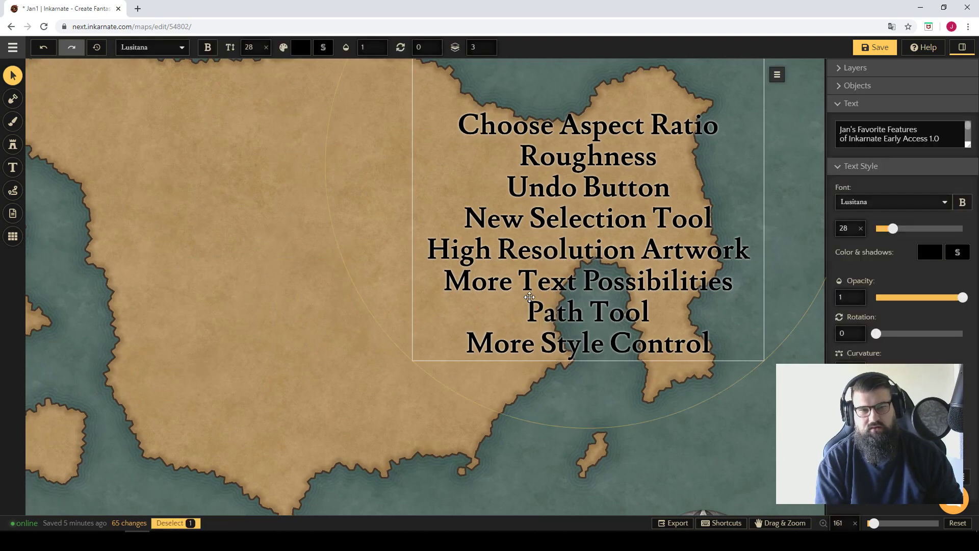
{"action": "left_click", "coordinate": [302, 247]}
{"action": "scroll", "coordinate": [302, 233], "scroll_direction": "down", "scroll_amount": 3}
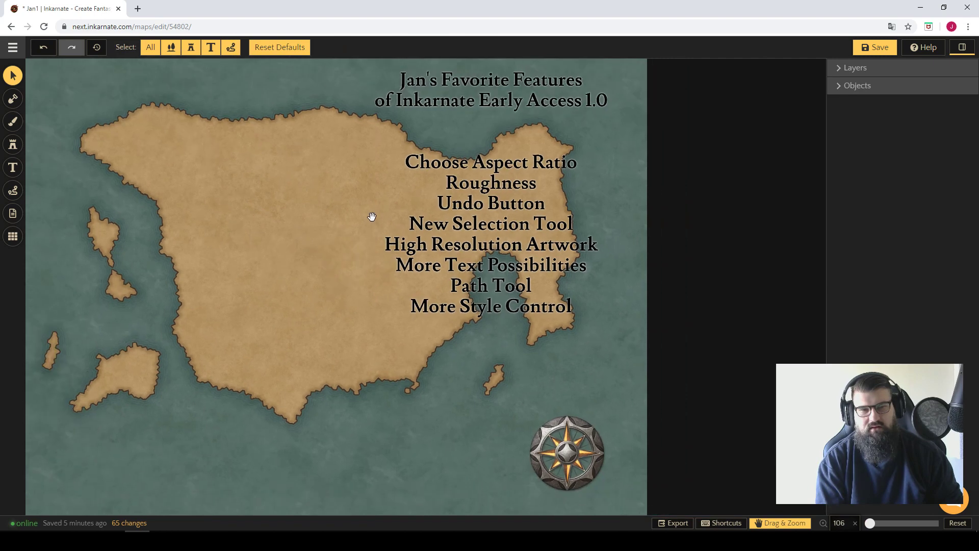
{"action": "left_click", "coordinate": [880, 48]}
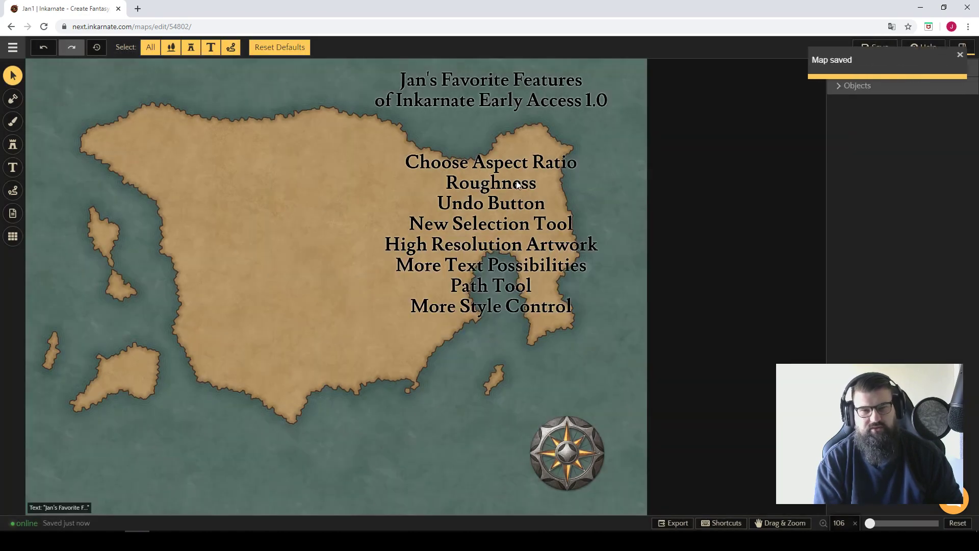
Move the feature list text block west onto the middle of the mainland.
{"action": "left_click", "coordinate": [510, 190]}
{"action": "left_click_drag", "start_coordinate": [509, 190], "coordinate": [362, 183]}
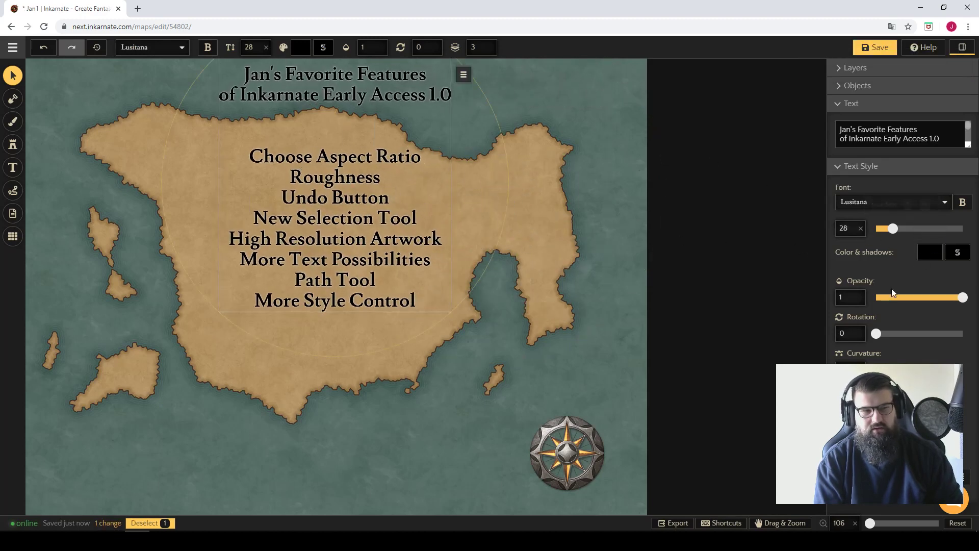
Try out the opacity, rotation and further text style settings on the feature list.
{"action": "left_click", "coordinate": [907, 298]}
{"action": "left_click_drag", "start_coordinate": [907, 297], "coordinate": [964, 298]}
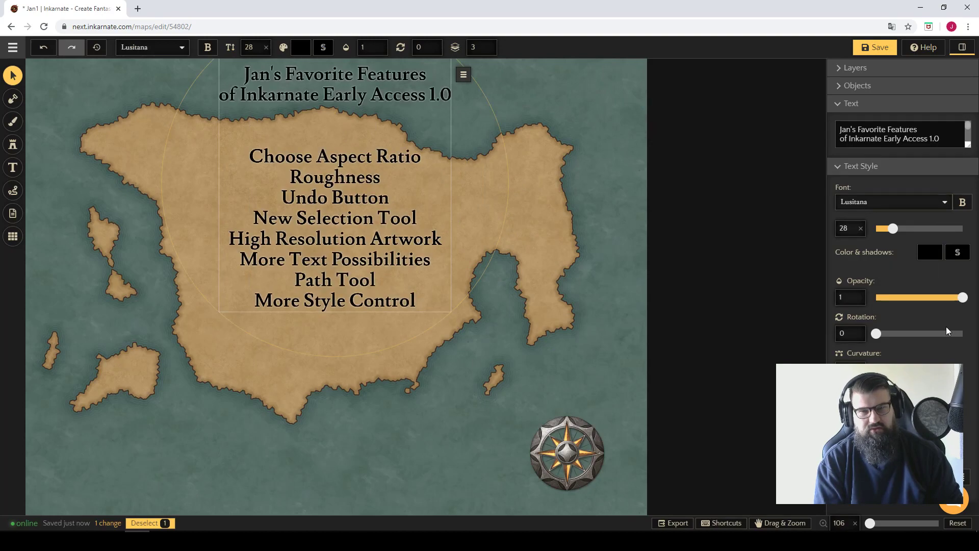
{"action": "left_click_drag", "start_coordinate": [877, 335], "coordinate": [799, 335]}
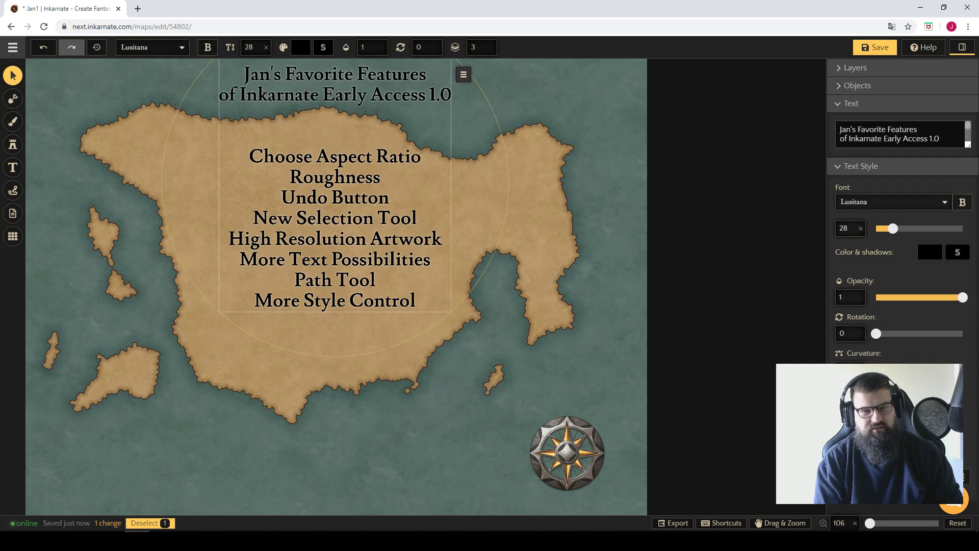
{"action": "left_click_drag", "start_coordinate": [876, 406], "coordinate": [897, 406]}
{"action": "left_click_drag", "start_coordinate": [963, 406], "coordinate": [876, 406]}
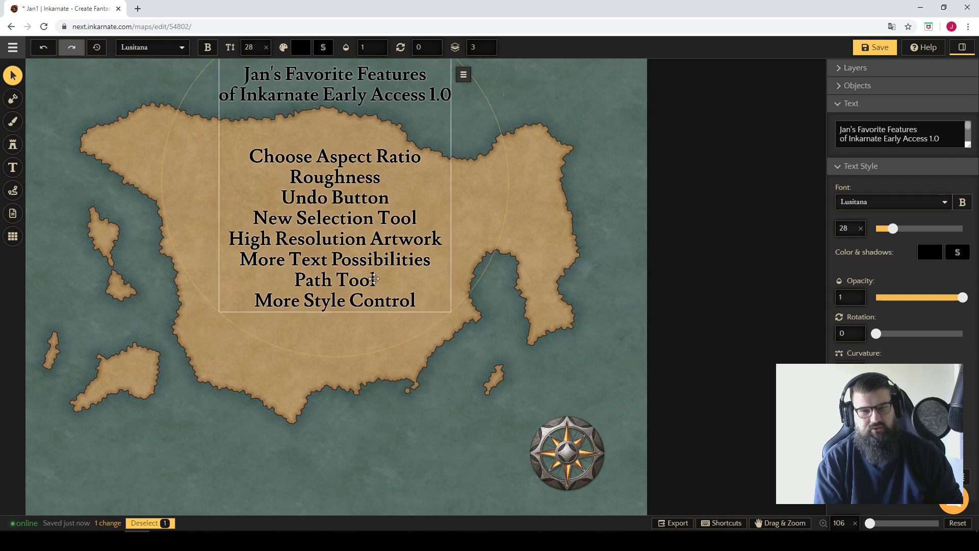
Tighten the line spacing of the feature list slightly and move the block a little north.
{"action": "mouse_move", "coordinate": [893, 442]}
{"action": "left_mouse_down"}
{"action": "mouse_move", "coordinate": [931, 442]}
{"action": "mouse_move", "coordinate": [891, 442]}
{"action": "left_mouse_up"}
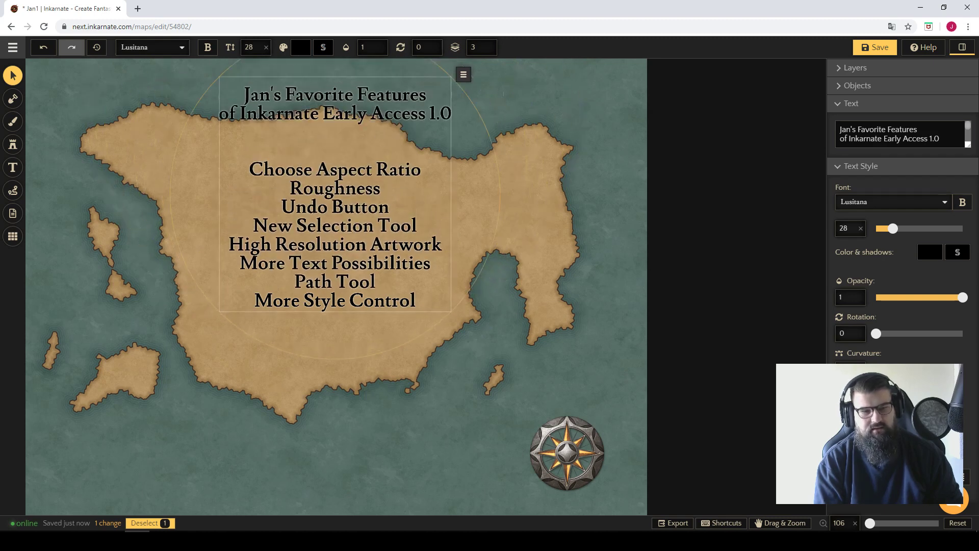
{"action": "left_click_drag", "start_coordinate": [396, 244], "coordinate": [362, 212]}
{"action": "double_click", "coordinate": [388, 241]}
{"action": "left_click", "coordinate": [274, 348]}
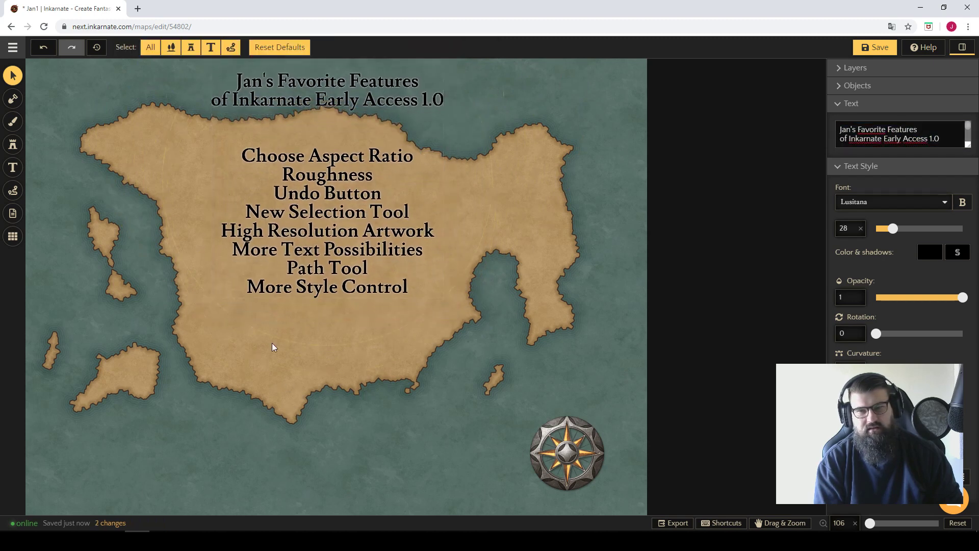
Add a text label in the southern mainland reading the author's first name in the possessive followed by "Fantasy Map".
{"action": "left_click", "coordinate": [12, 168]}
{"action": "left_click", "coordinate": [230, 357]}
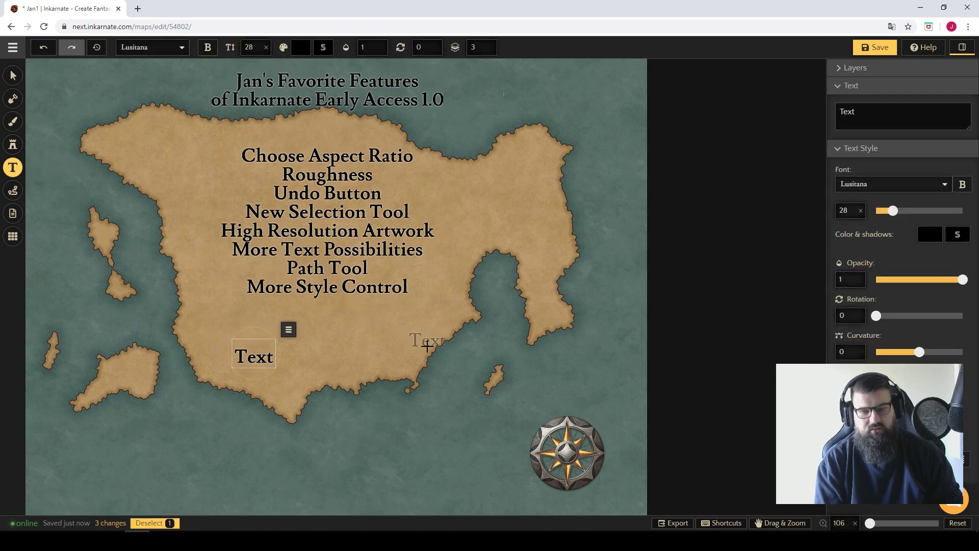
{"action": "type", "text": "Jans"}
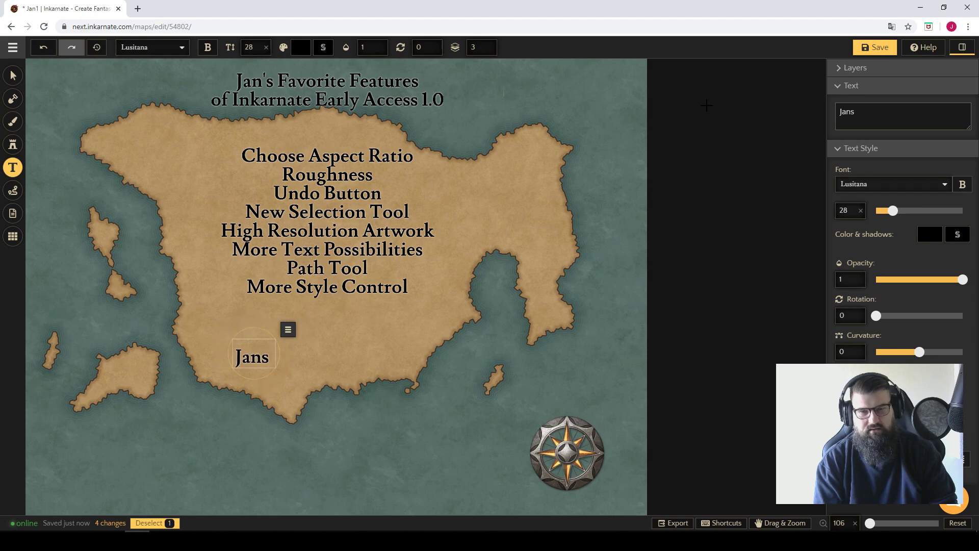
{"action": "type", "text": "'s Fantasy Map"}
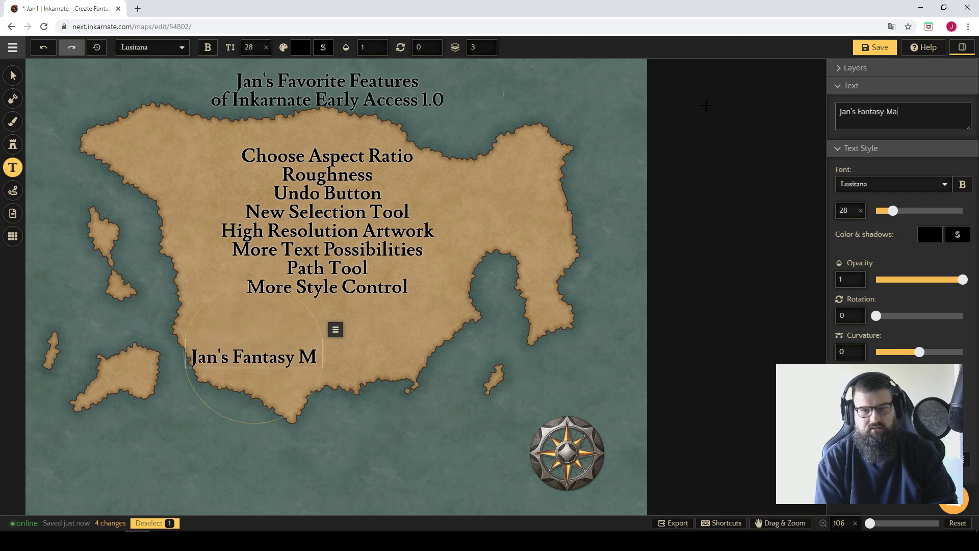
{"action": "left_click", "coordinate": [15, 77]}
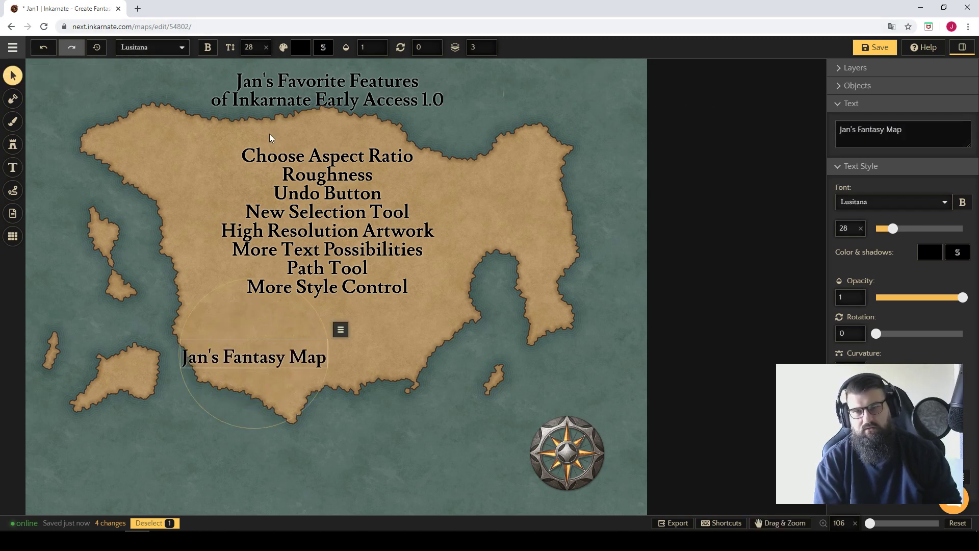
Move the feature list to the southeast of the map and the "Fantasy Map" title to the northern mainland.
{"action": "left_click", "coordinate": [312, 152]}
{"action": "left_click_drag", "start_coordinate": [312, 152], "coordinate": [424, 376]}
{"action": "left_click_drag", "start_coordinate": [257, 358], "coordinate": [386, 179]}
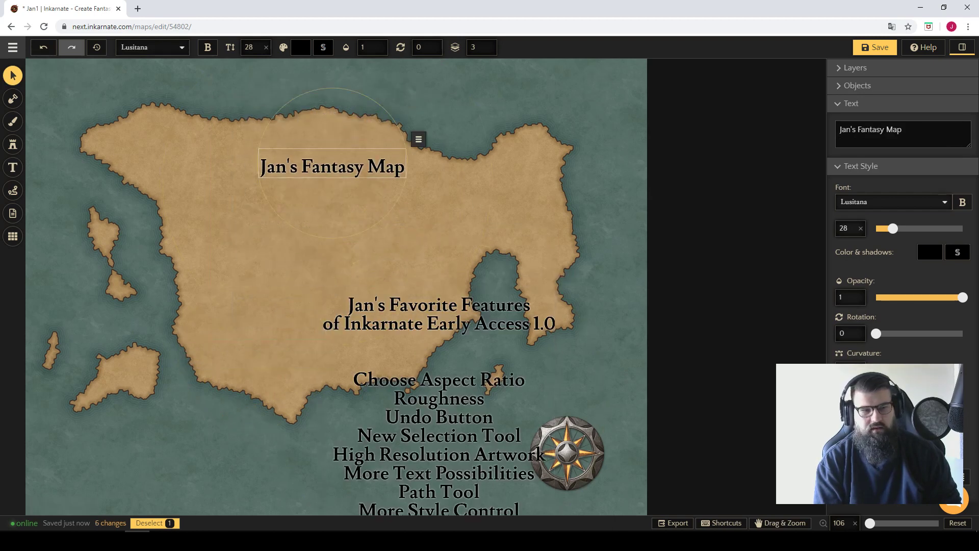
Curve the "Fantasy Map" title into a gentle arc and increase its text size to 50.
{"action": "mouse_move", "coordinate": [920, 370]}
{"action": "left_mouse_down"}
{"action": "mouse_move", "coordinate": [940, 369]}
{"action": "mouse_move", "coordinate": [925, 369]}
{"action": "left_mouse_up"}
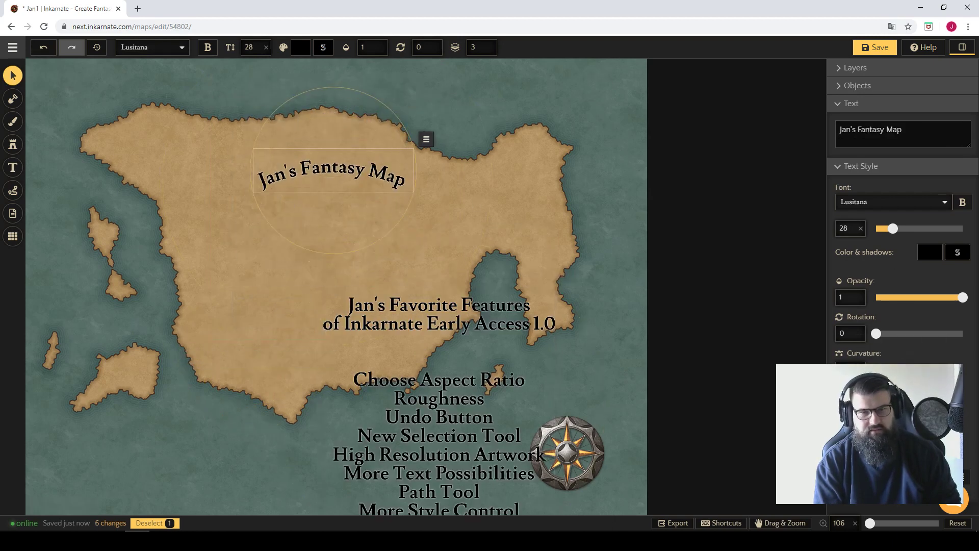
{"action": "mouse_move", "coordinate": [893, 229]}
{"action": "left_mouse_down"}
{"action": "mouse_move", "coordinate": [919, 229]}
{"action": "mouse_move", "coordinate": [908, 229]}
{"action": "left_mouse_up"}
{"action": "left_click", "coordinate": [806, 233]}
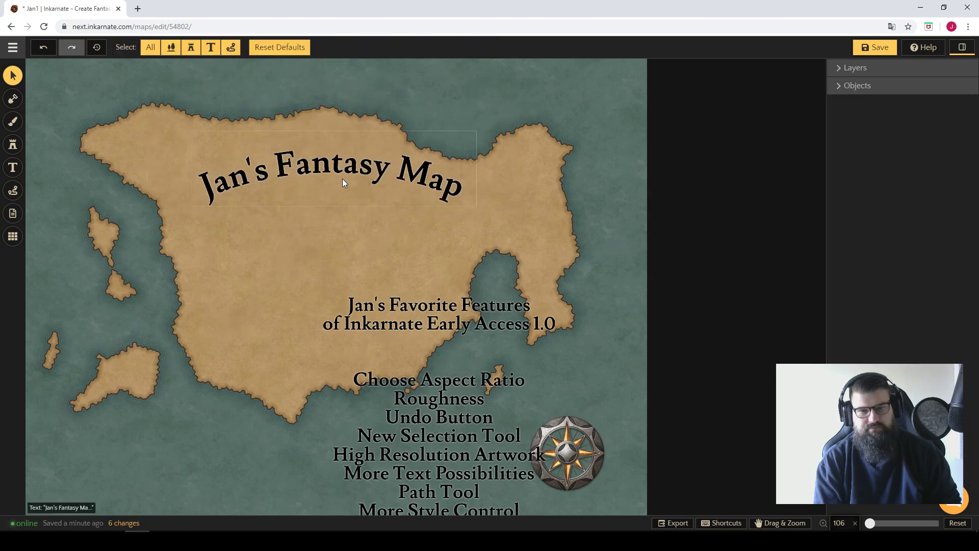
Delete the curved "Fantasy Map" title from the northern mainland.
{"action": "left_click", "coordinate": [355, 118]}
{"action": "left_click_drag", "start_coordinate": [342, 165], "coordinate": [322, 177]}
{"action": "key", "text": "Delete"}
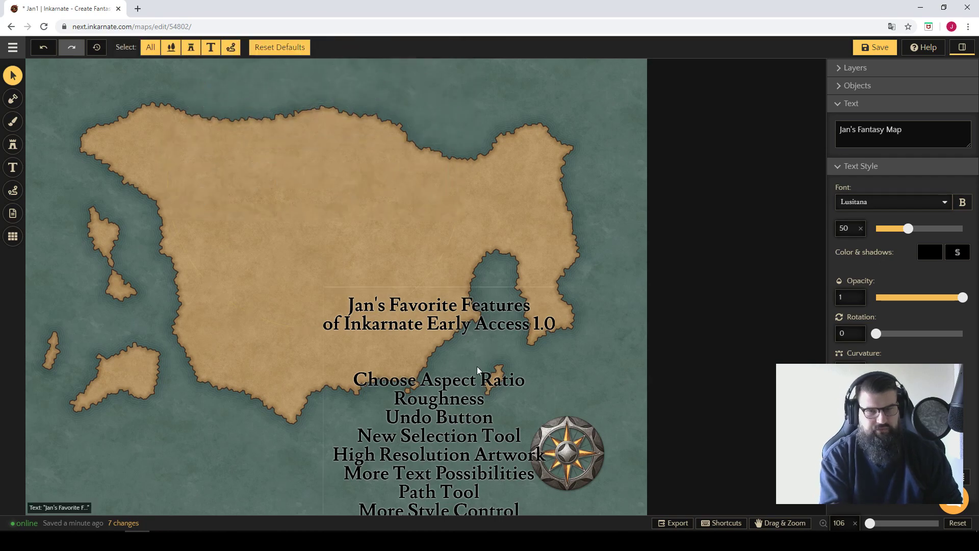
Move the feature list from the southeast back to the northern centre of the mainland.
{"action": "left_click", "coordinate": [462, 415]}
{"action": "left_click_drag", "start_coordinate": [461, 414], "coordinate": [354, 186]}
{"action": "left_click", "coordinate": [389, 367]}
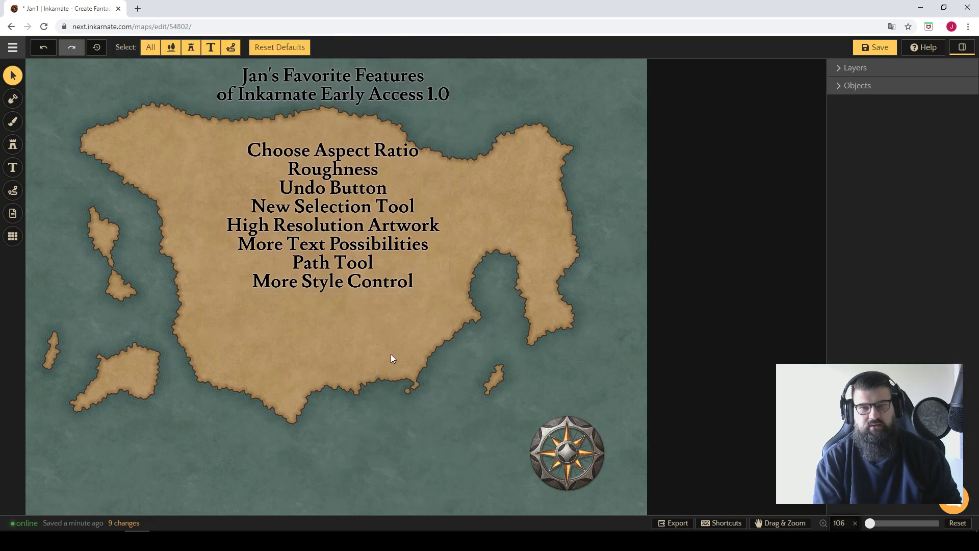
Draw two dashed dark red sea routes, from the southwestern island to the mainland's southern tip and from the small southeastern island to the eastern peninsula.
{"action": "left_click", "coordinate": [13, 191]}
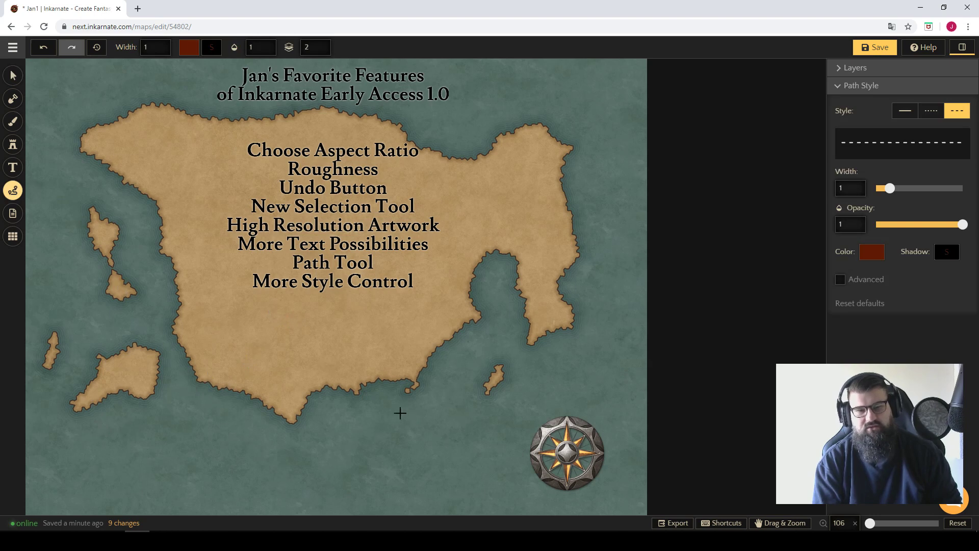
{"action": "mouse_move", "coordinate": [76, 418]}
{"action": "left_mouse_down"}
{"action": "mouse_move", "coordinate": [96, 462]}
{"action": "mouse_move", "coordinate": [176, 477]}
{"action": "left_mouse_up"}
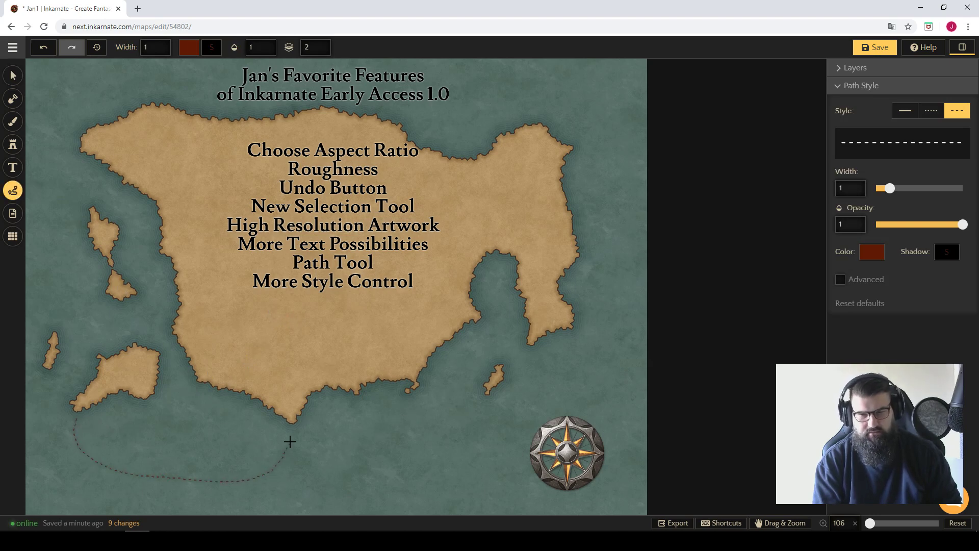
{"action": "left_click_drag", "start_coordinate": [291, 429], "coordinate": [293, 423]}
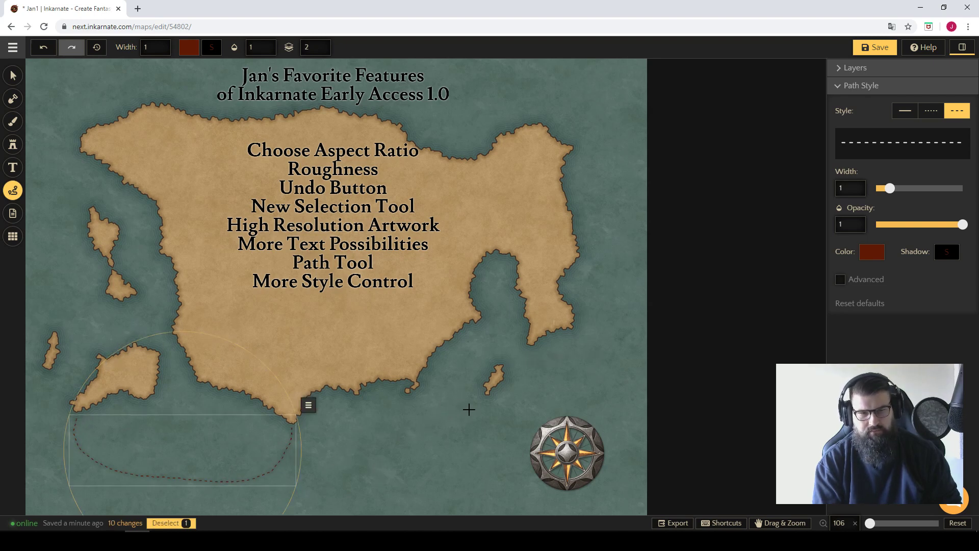
{"action": "left_click_drag", "start_coordinate": [487, 403], "coordinate": [493, 414]}
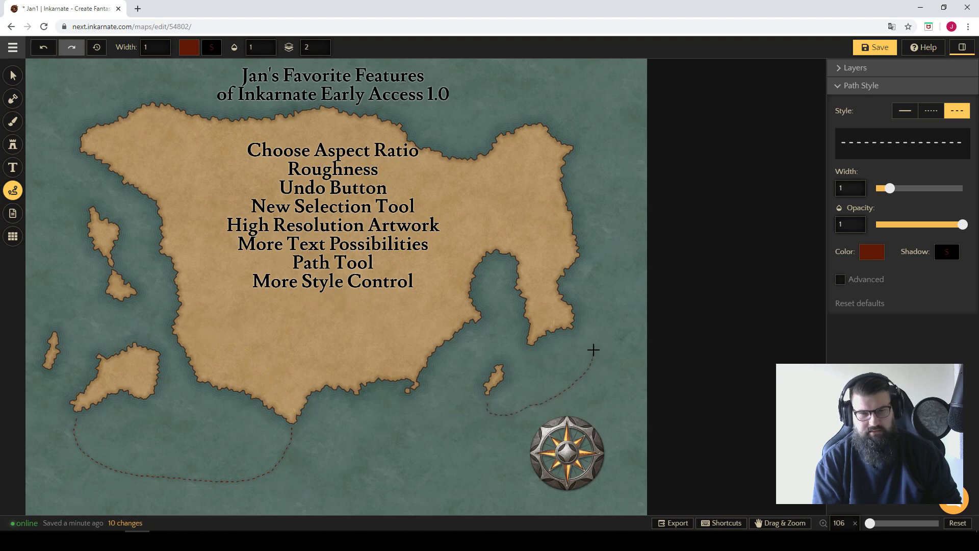
{"action": "left_click_drag", "start_coordinate": [578, 331], "coordinate": [577, 331]}
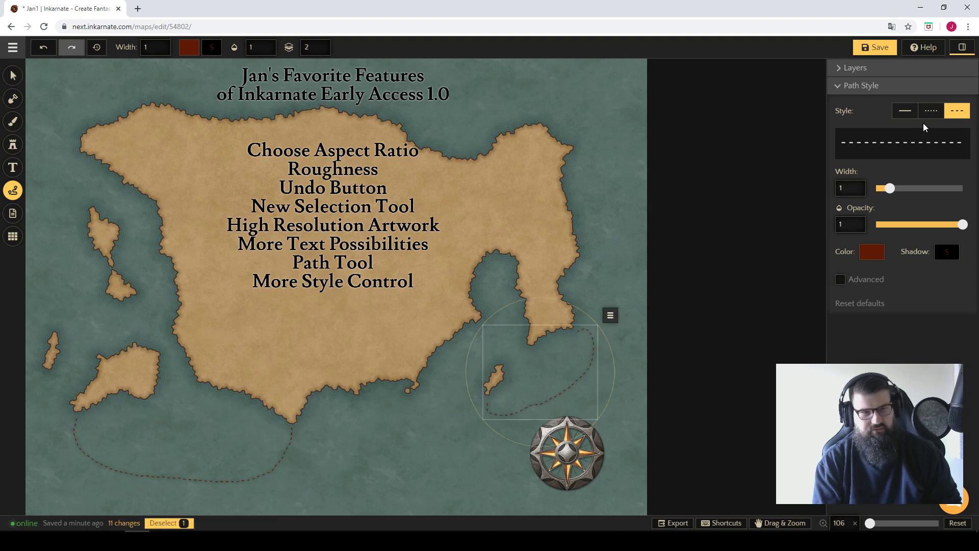
Change the southeastern sea route to the dotted style and colour it white.
{"action": "left_click", "coordinate": [931, 110]}
{"action": "left_click", "coordinate": [872, 251]}
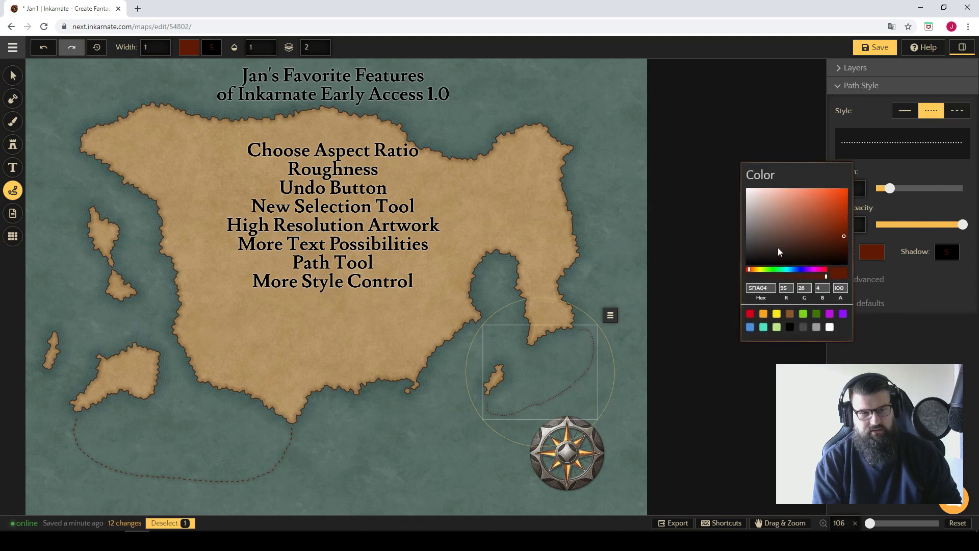
{"action": "left_click_drag", "start_coordinate": [778, 248], "coordinate": [692, 183]}
{"action": "left_click", "coordinate": [579, 141]}
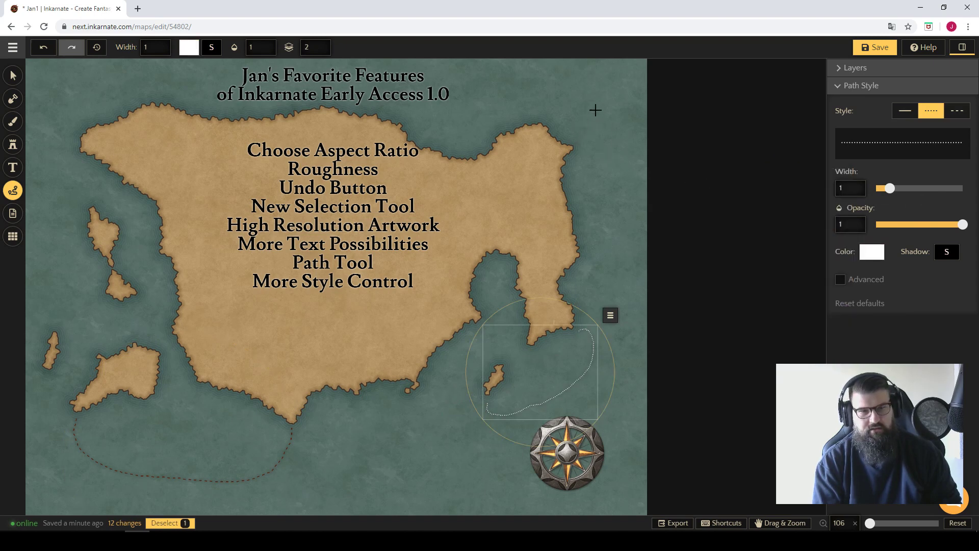
Draw an arched route off the northeastern coast and make it dashed with a gap length of 6.5.
{"action": "mouse_move", "coordinate": [588, 128]}
{"action": "left_mouse_down"}
{"action": "mouse_move", "coordinate": [587, 92]}
{"action": "mouse_move", "coordinate": [542, 83]}
{"action": "mouse_move", "coordinate": [491, 97]}
{"action": "left_mouse_up"}
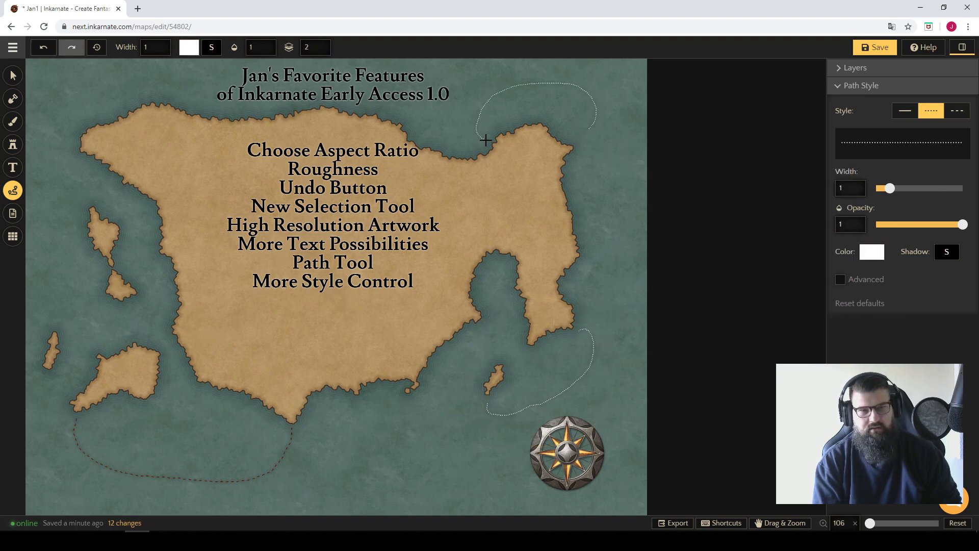
{"action": "left_click_drag", "start_coordinate": [486, 140], "coordinate": [484, 139]}
{"action": "left_click", "coordinate": [957, 111]}
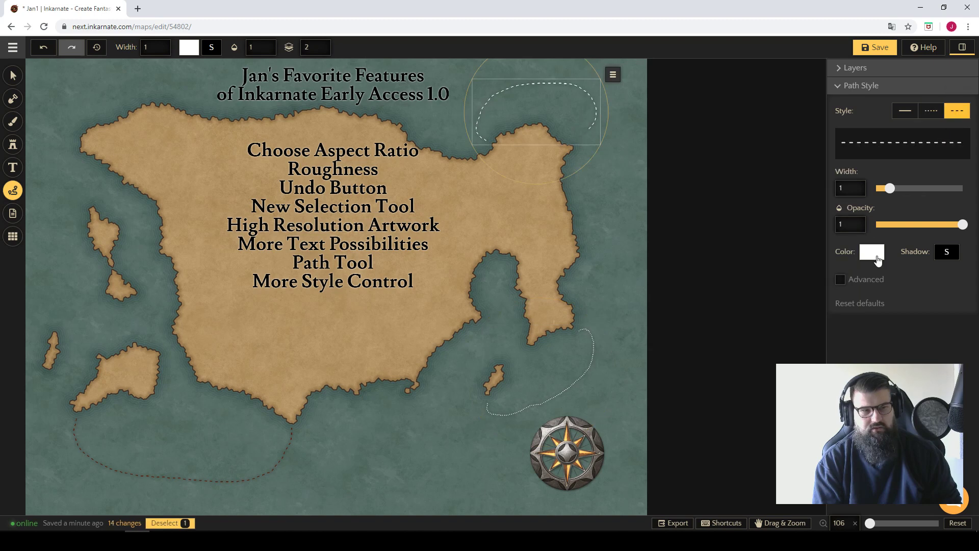
{"action": "left_click", "coordinate": [840, 280]}
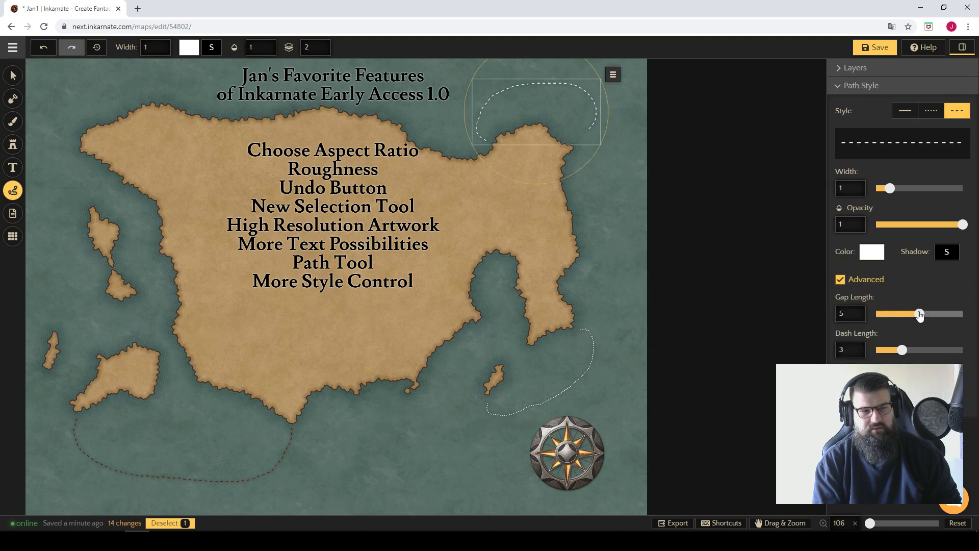
{"action": "mouse_move", "coordinate": [920, 316]}
{"action": "left_mouse_down"}
{"action": "mouse_move", "coordinate": [958, 311]}
{"action": "mouse_move", "coordinate": [933, 308]}
{"action": "left_mouse_up"}
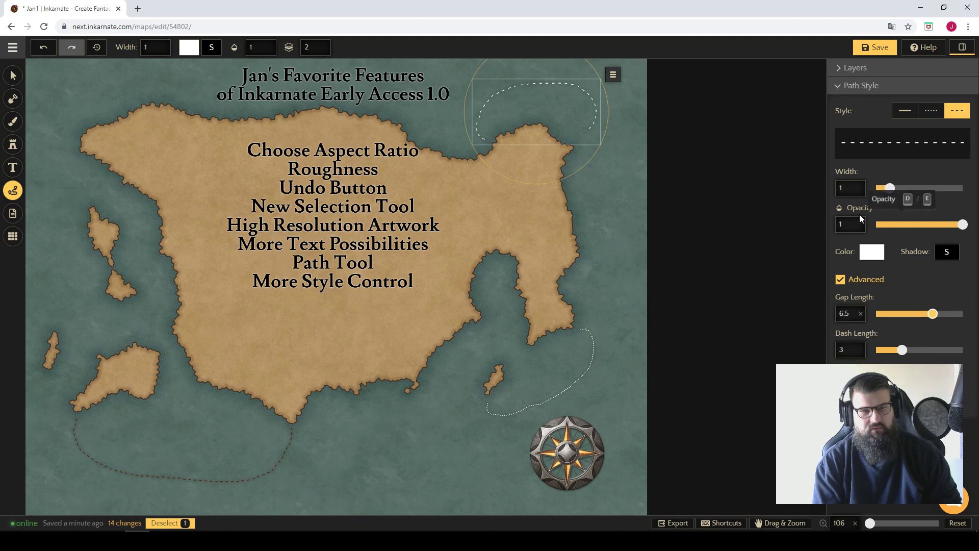
Recolour the northeastern route, trying dark red before choosing dark green (417505), and set its width to 2.5.
{"action": "left_click", "coordinate": [872, 251]}
{"action": "left_click", "coordinate": [834, 224]}
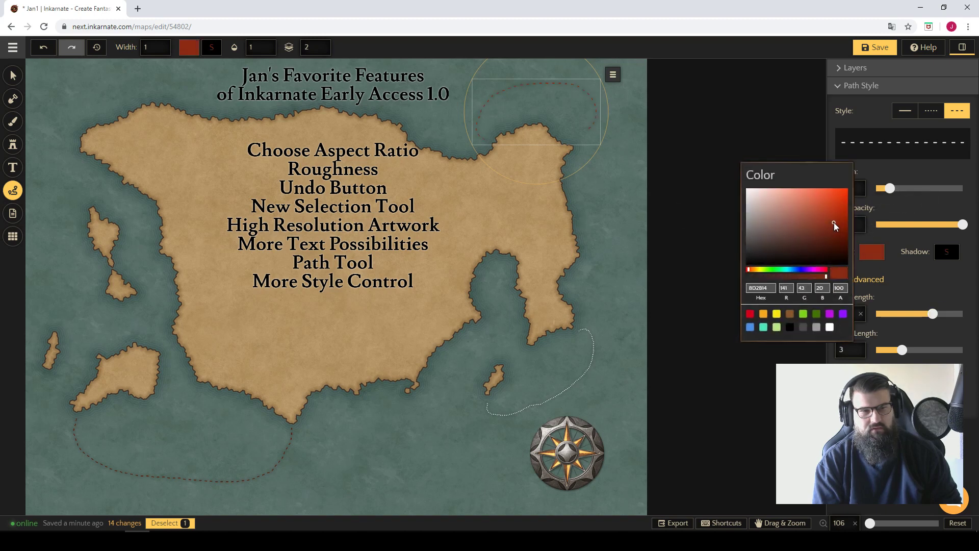
{"action": "left_click", "coordinate": [817, 314]}
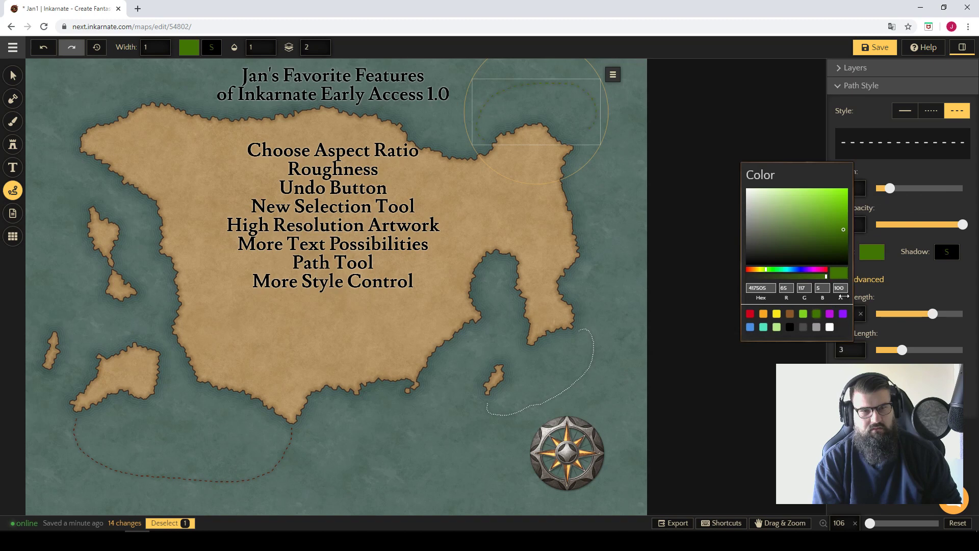
{"action": "left_click", "coordinate": [890, 255]}
{"action": "left_click_drag", "start_coordinate": [893, 188], "coordinate": [918, 188]}
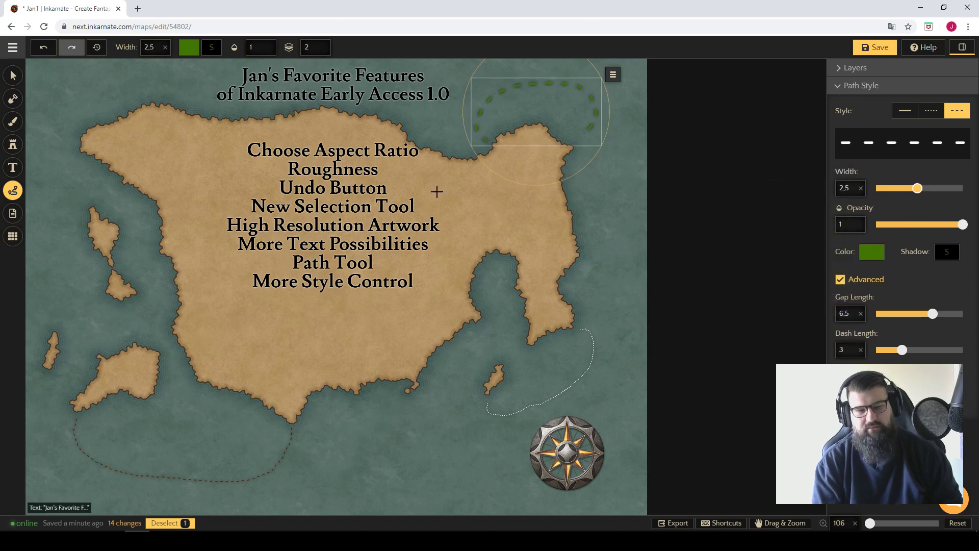
Delete the northeastern, southwestern and southeastern routes from the map.
{"action": "left_click", "coordinate": [13, 75]}
{"action": "key", "text": "Delete"}
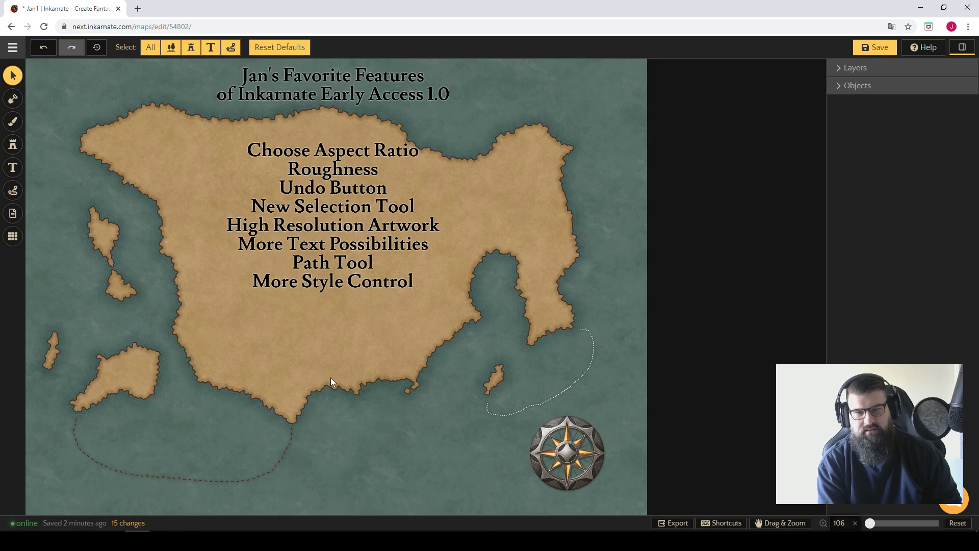
{"action": "left_click", "coordinate": [291, 440]}
{"action": "left_click", "coordinate": [497, 413]}
{"action": "key", "text": "Delete"}
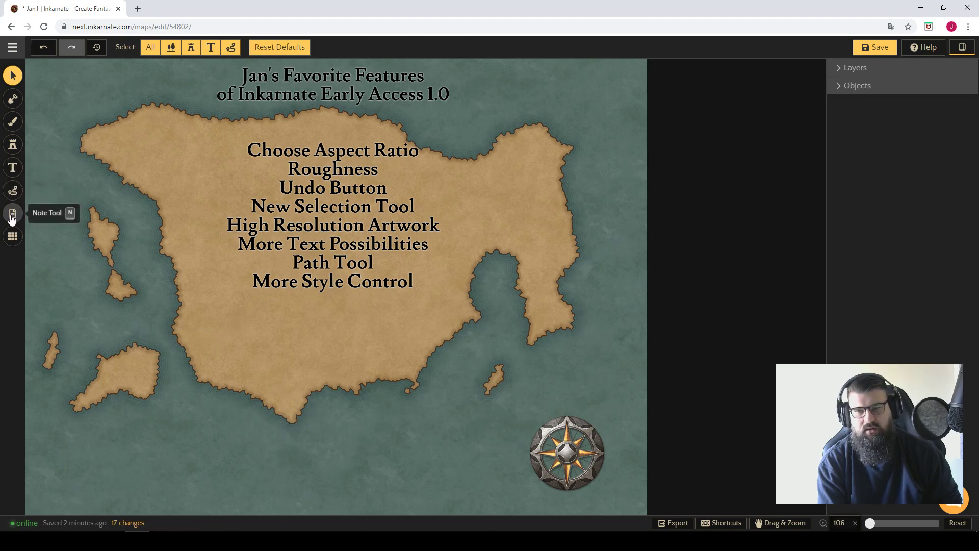
Move the feature list off the mainland to the map's eastern edge.
{"action": "left_click", "coordinate": [14, 99]}
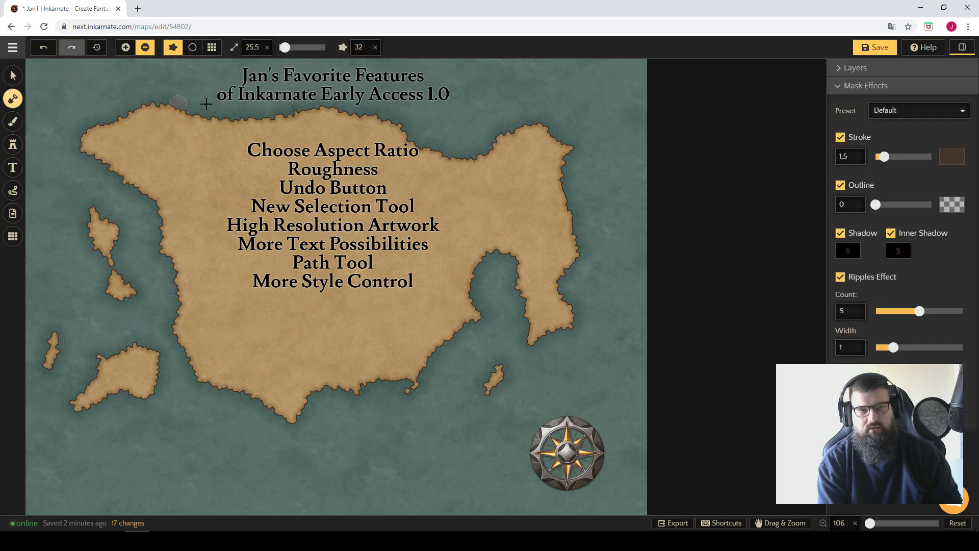
{"action": "left_click", "coordinate": [12, 76]}
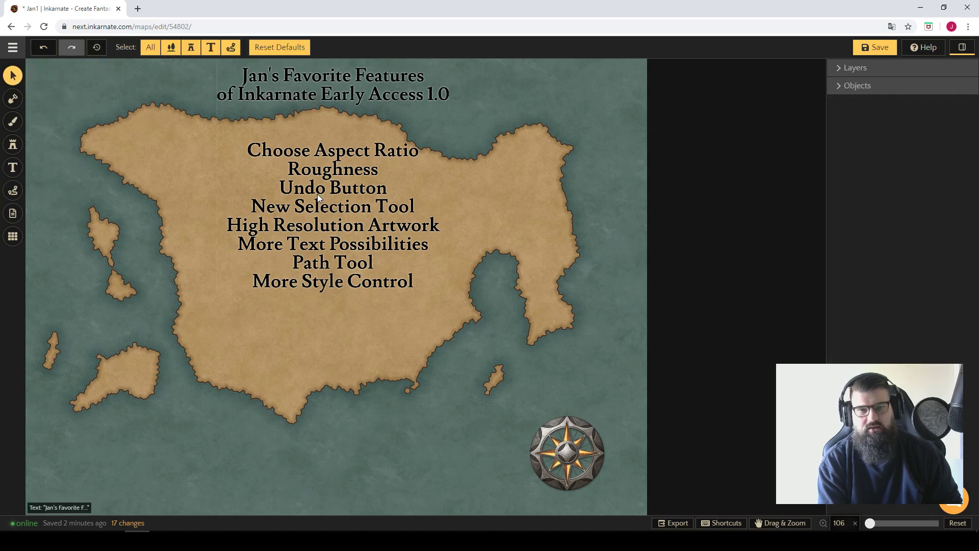
{"action": "left_click_drag", "start_coordinate": [317, 194], "coordinate": [689, 111]}
{"action": "left_click", "coordinate": [242, 128]}
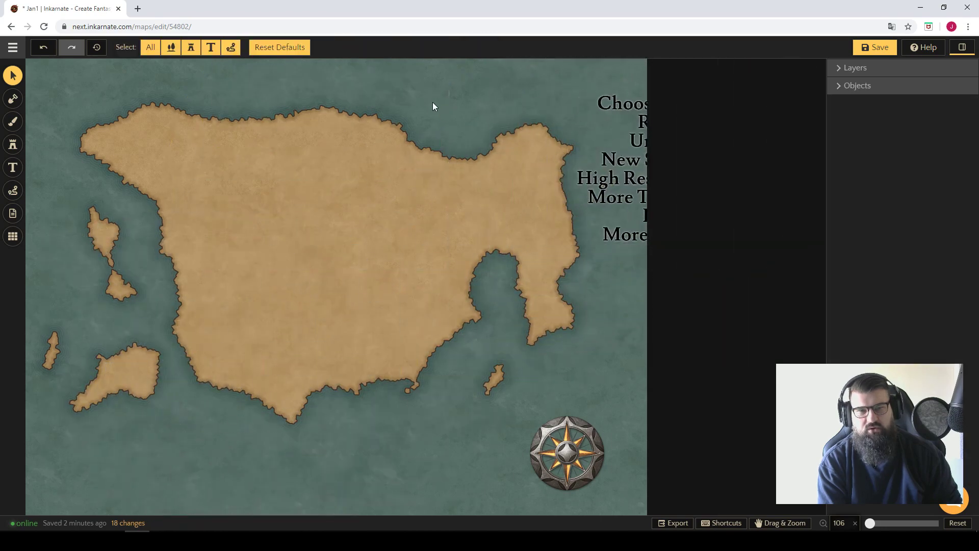
Open the Mask tool's effects and toggle the coastline stroke off and on again.
{"action": "key", "text": "space"}
{"action": "scroll", "coordinate": [289, 199], "scroll_direction": "up", "scroll_amount": 1}
{"action": "left_click_drag", "start_coordinate": [279, 224], "coordinate": [352, 197]}
{"action": "left_click", "coordinate": [13, 99]}
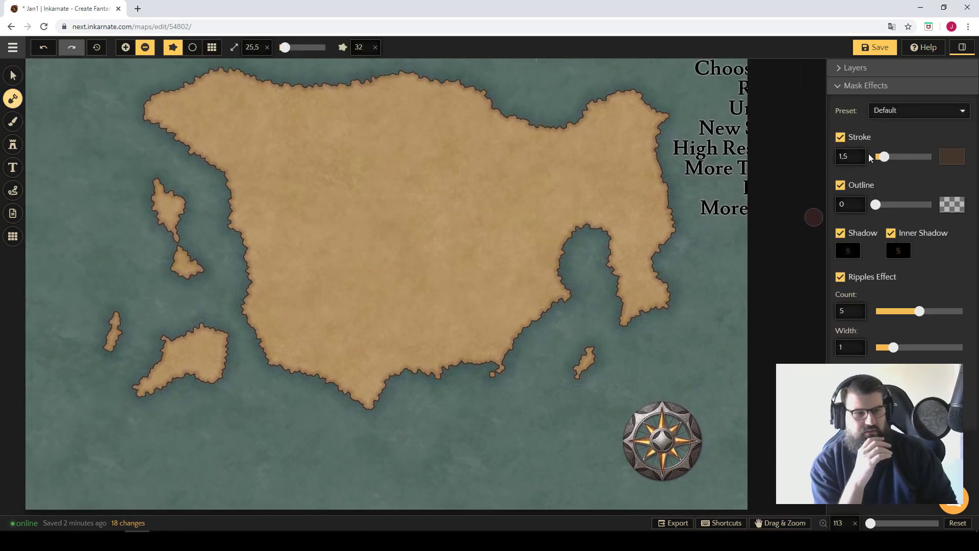
{"action": "left_click", "coordinate": [840, 137]}
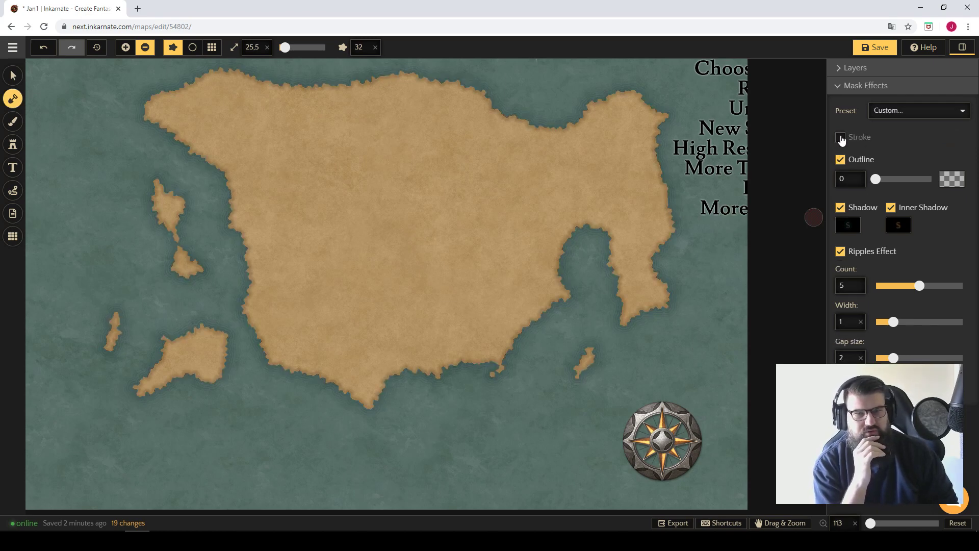
{"action": "left_click", "coordinate": [841, 137]}
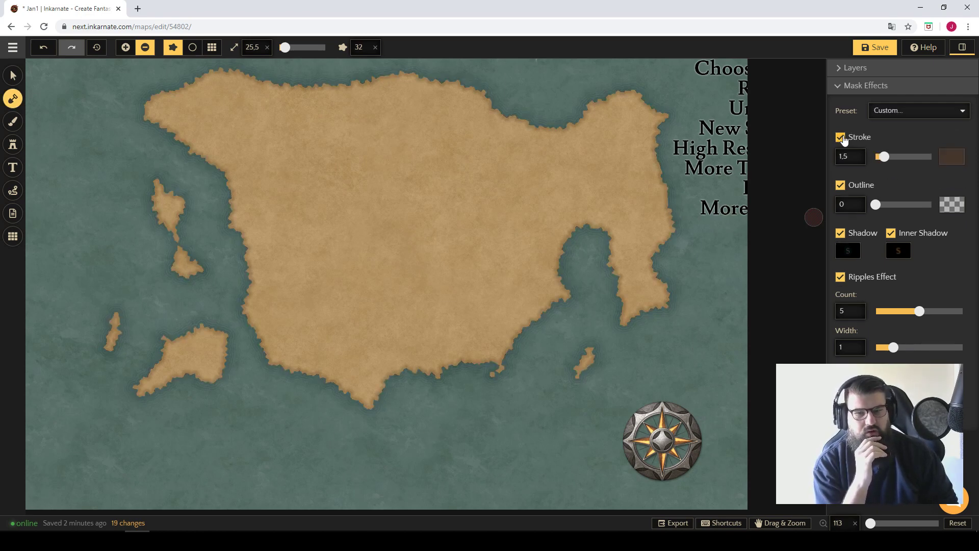
Change the coastline stroke colour to teal (0C3A41) and darken it to a near-black teal.
{"action": "left_click", "coordinate": [952, 158]}
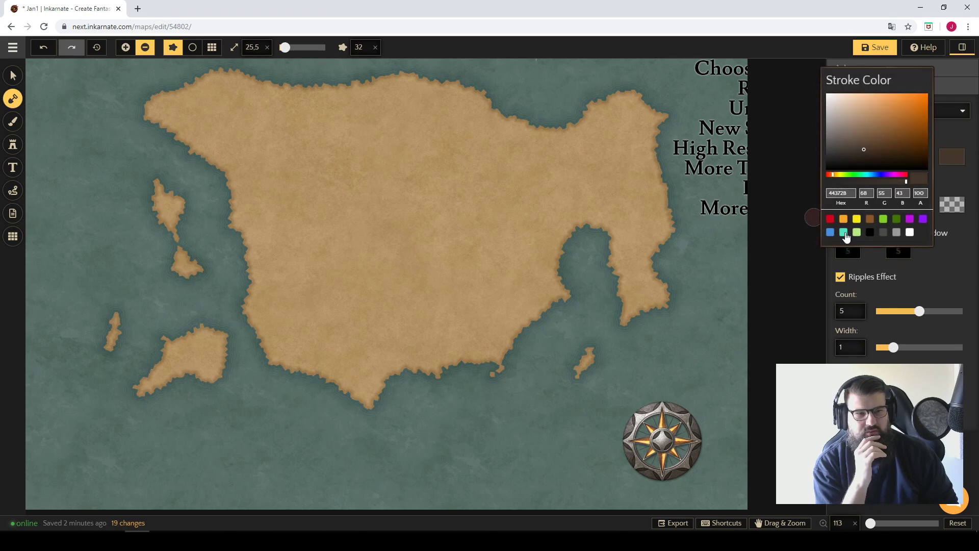
{"action": "mouse_move", "coordinate": [870, 178]}
{"action": "left_mouse_down"}
{"action": "mouse_move", "coordinate": [879, 175]}
{"action": "mouse_move", "coordinate": [868, 175]}
{"action": "left_mouse_up"}
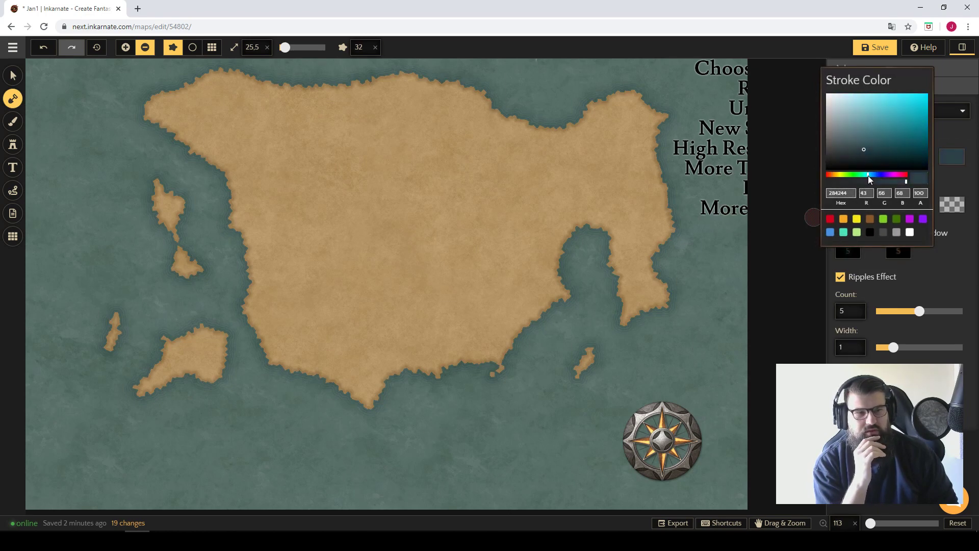
{"action": "left_click_drag", "start_coordinate": [873, 137], "coordinate": [920, 148]}
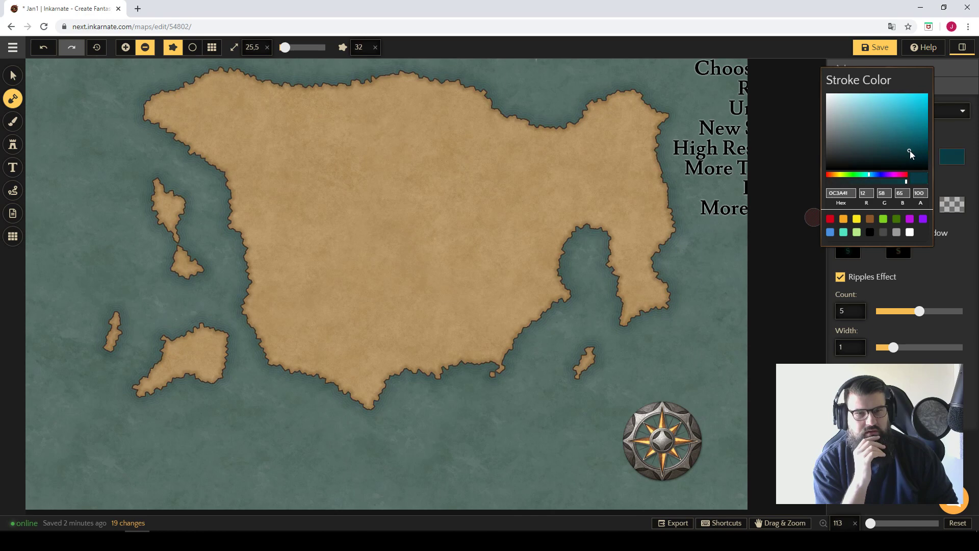
{"action": "left_click", "coordinate": [957, 166]}
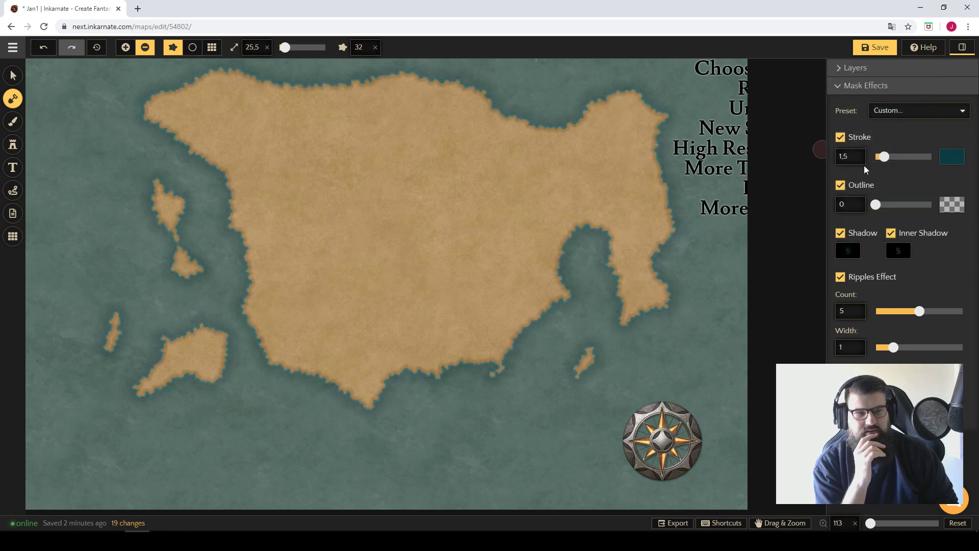
{"action": "left_click", "coordinate": [953, 158]}
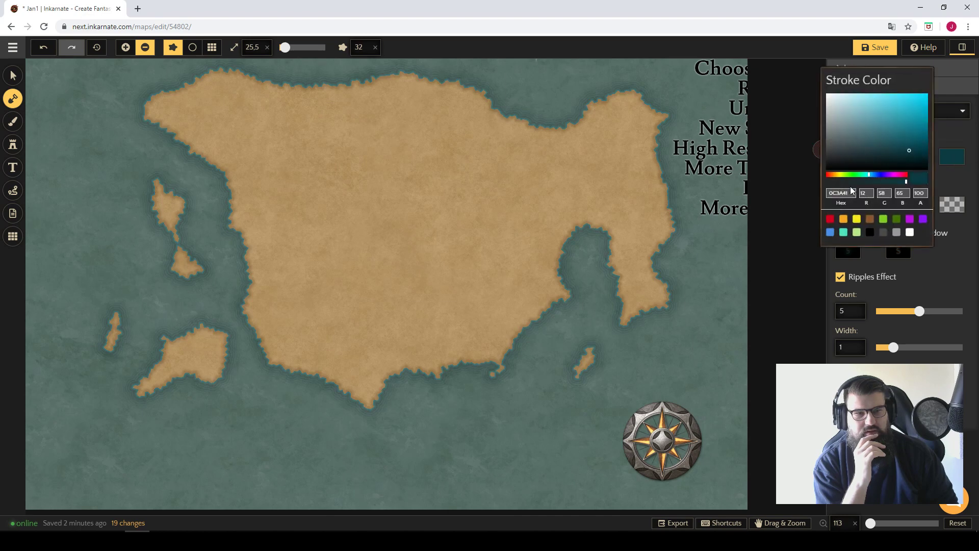
{"action": "left_click", "coordinate": [907, 159]}
{"action": "left_click", "coordinate": [934, 179]}
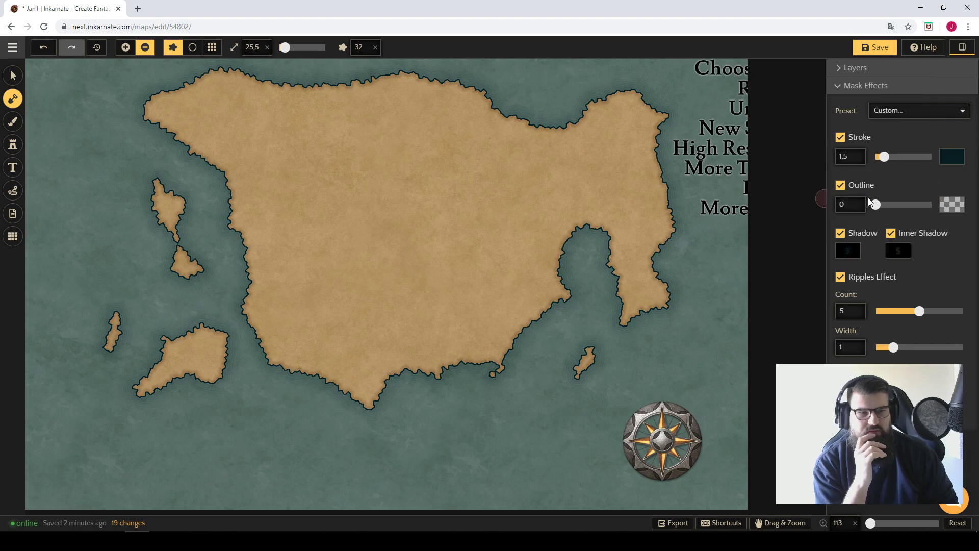
Toggle the mask outline off and on again, and switch the coastline stroke off.
{"action": "left_click", "coordinate": [840, 185]}
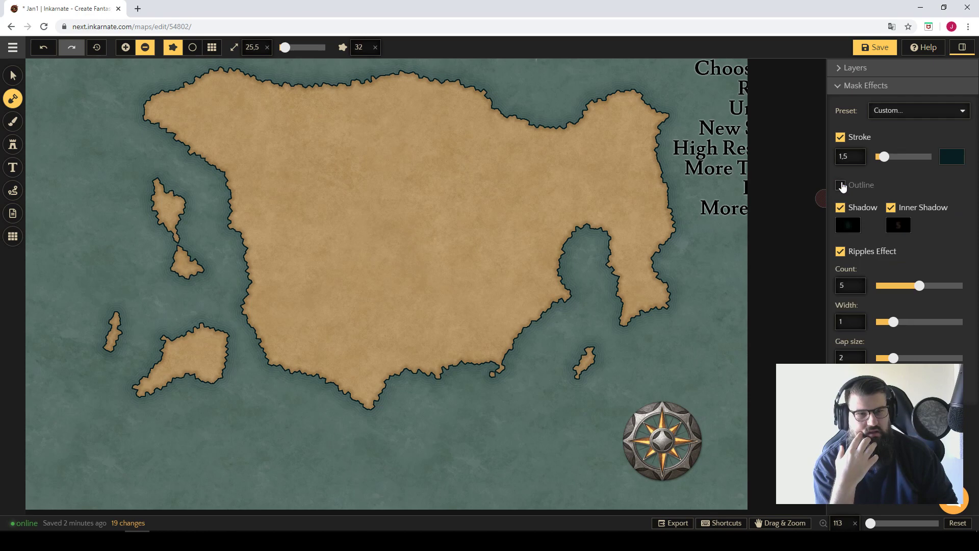
{"action": "left_click", "coordinate": [841, 185]}
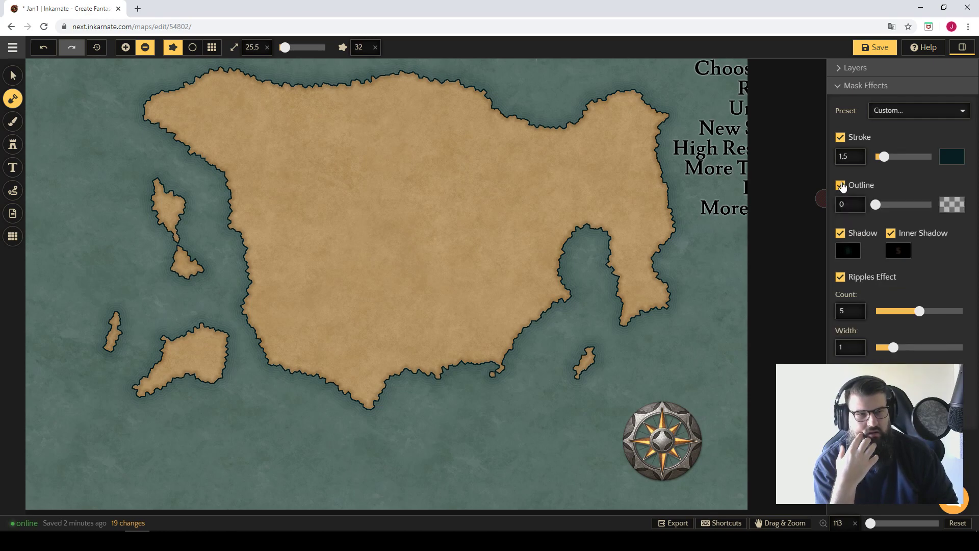
{"action": "left_click", "coordinate": [841, 138]}
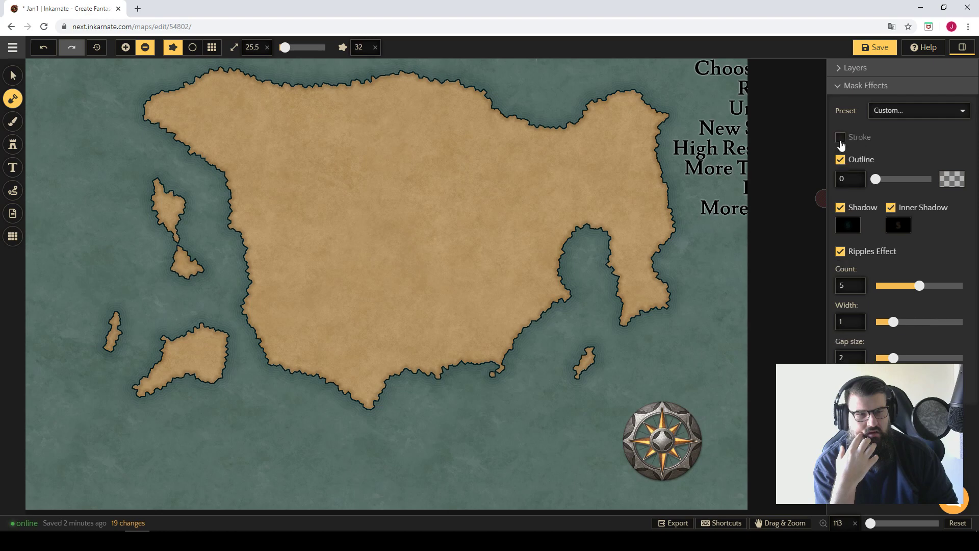
Toggle the mask outline off and on, set its width to 4.1, and toggle it once more on a close-up coastline.
{"action": "left_click", "coordinate": [840, 160]}
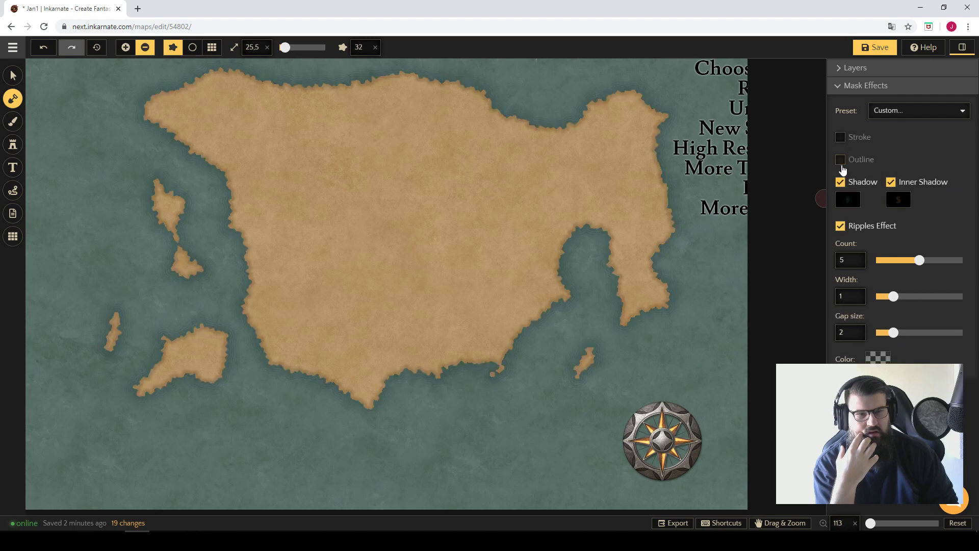
{"action": "left_click", "coordinate": [841, 161]}
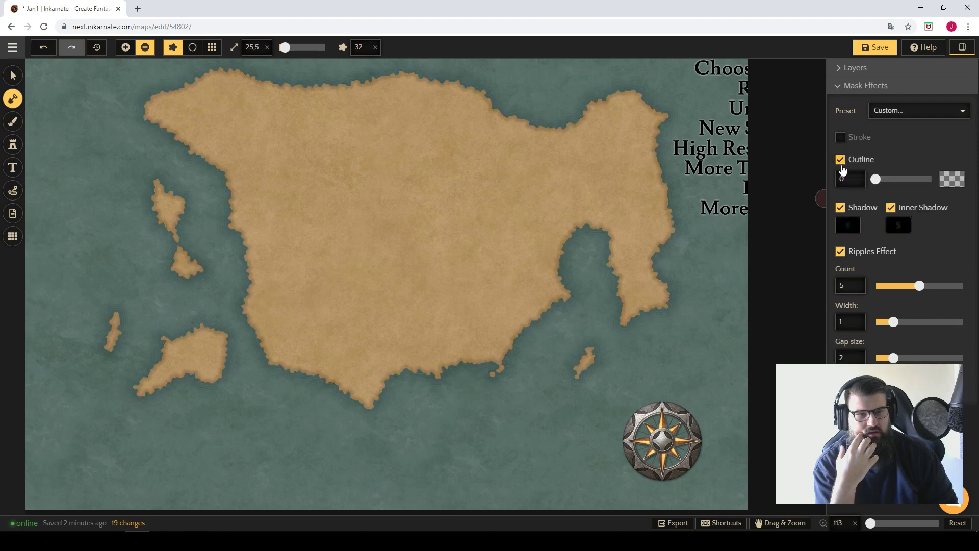
{"action": "key", "text": "space"}
{"action": "scroll", "coordinate": [525, 366], "scroll_direction": "up", "scroll_amount": 5}
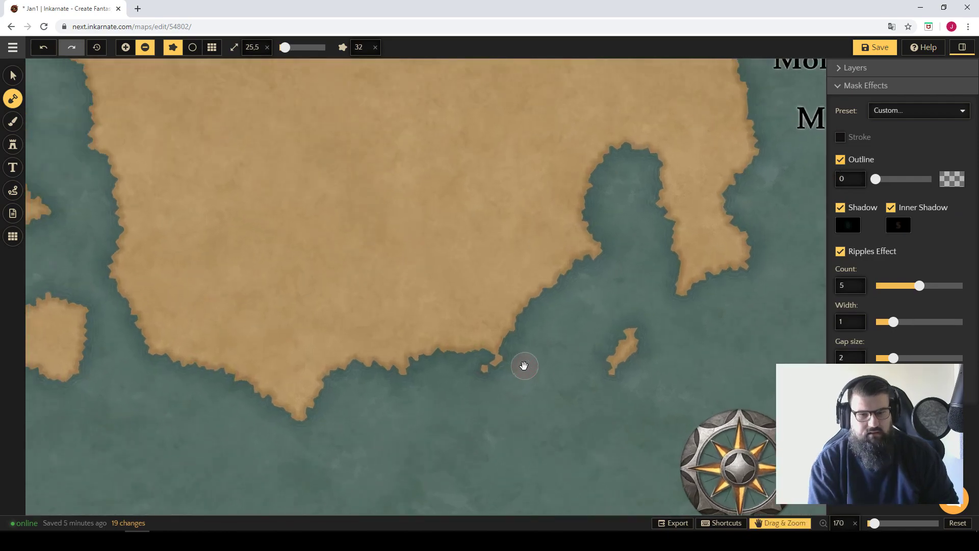
{"action": "scroll", "coordinate": [530, 370], "scroll_direction": "up", "scroll_amount": 3}
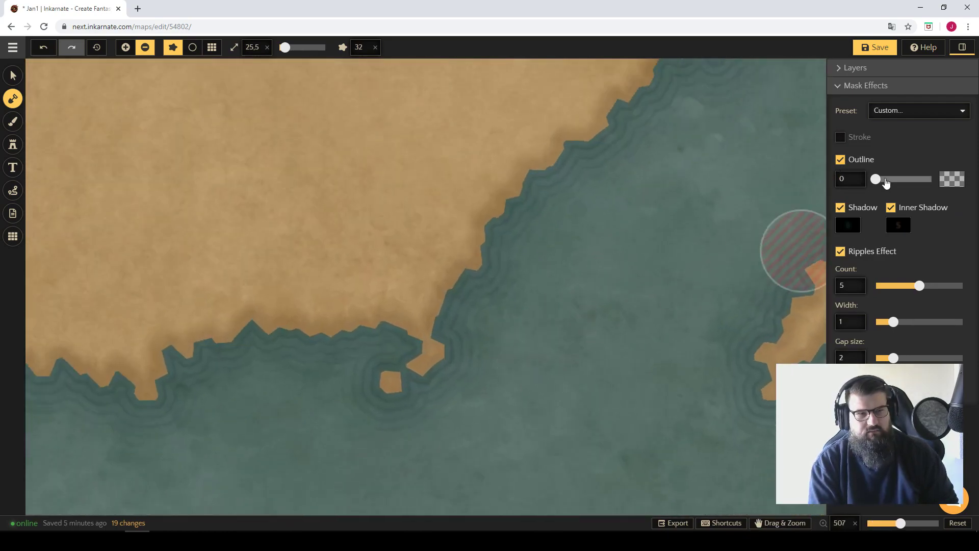
{"action": "left_click_drag", "start_coordinate": [886, 182], "coordinate": [934, 181]}
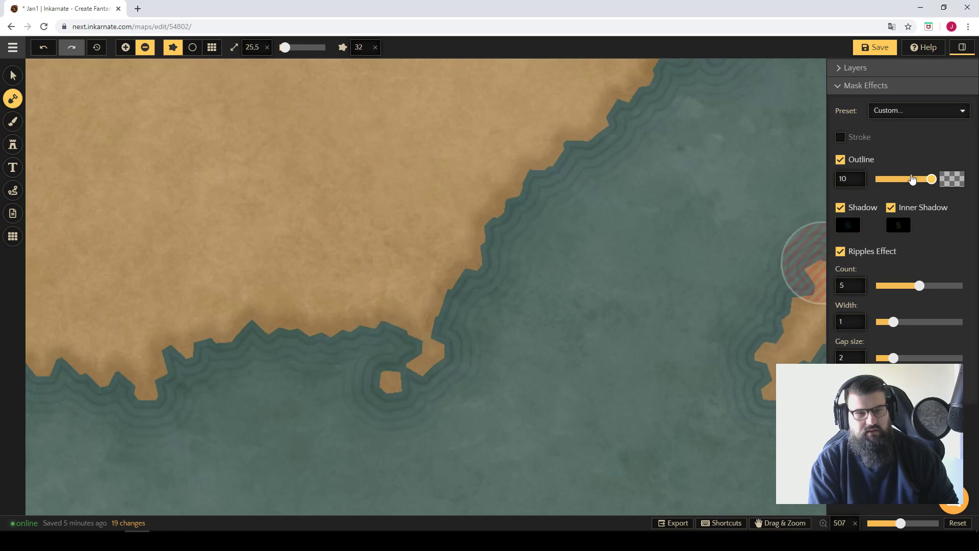
{"action": "left_click", "coordinate": [840, 160]}
{"action": "left_click", "coordinate": [840, 160]}
Change the mask outline colour to red (C50F0F, alpha 30) and switch the coastline stroke back on.
{"action": "left_click", "coordinate": [951, 179]}
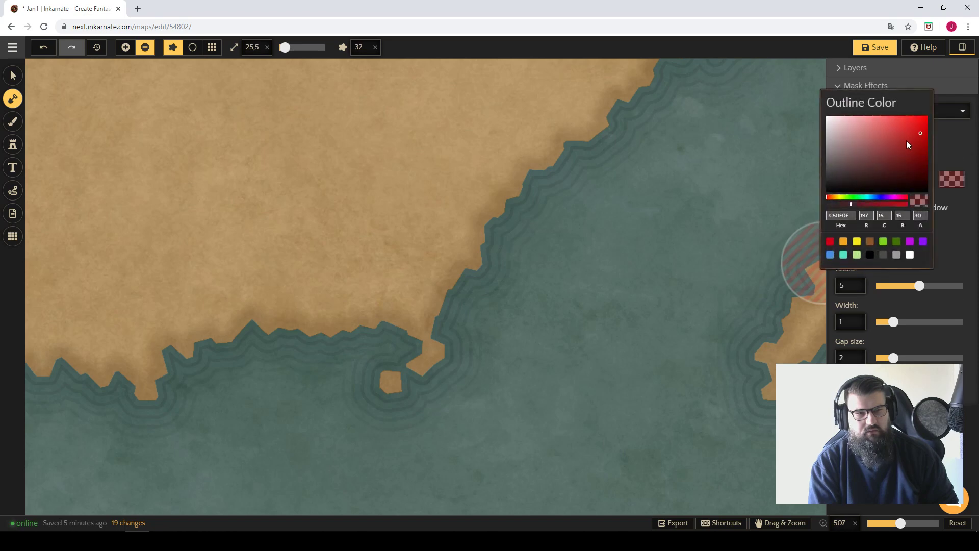
{"action": "left_click", "coordinate": [951, 148]}
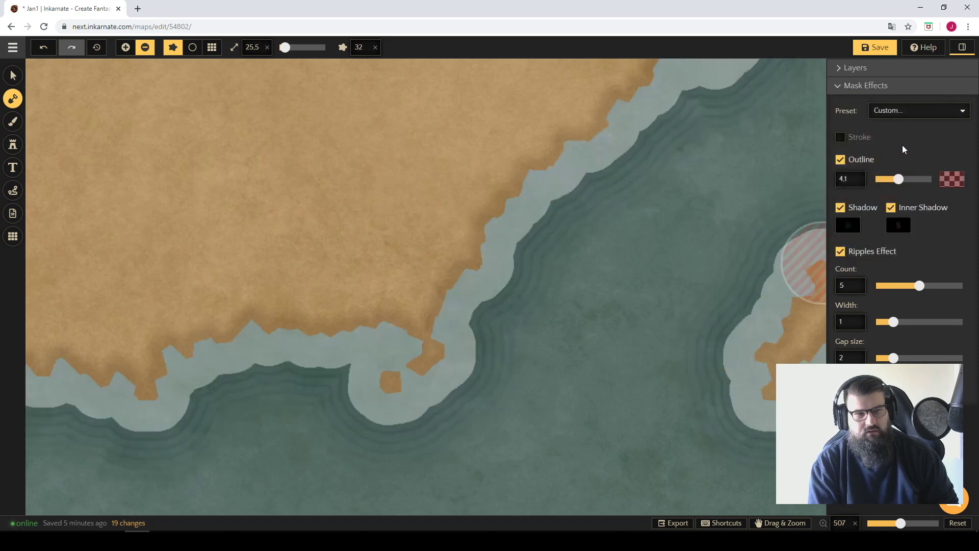
{"action": "left_click", "coordinate": [840, 141]}
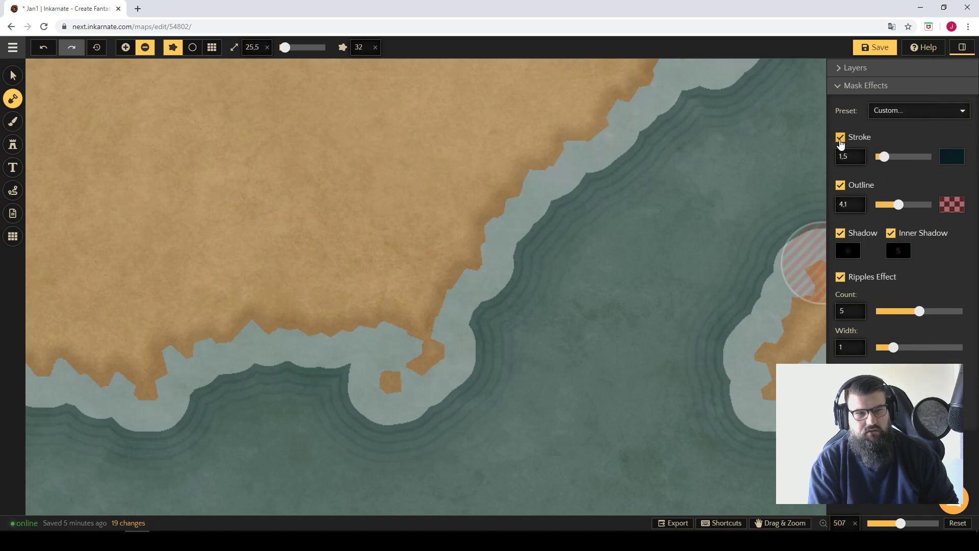
Examine the outline and stroke along the southern coast, both close up and across the whole landmass.
{"action": "scroll", "coordinate": [648, 282], "scroll_direction": "down", "scroll_amount": 6}
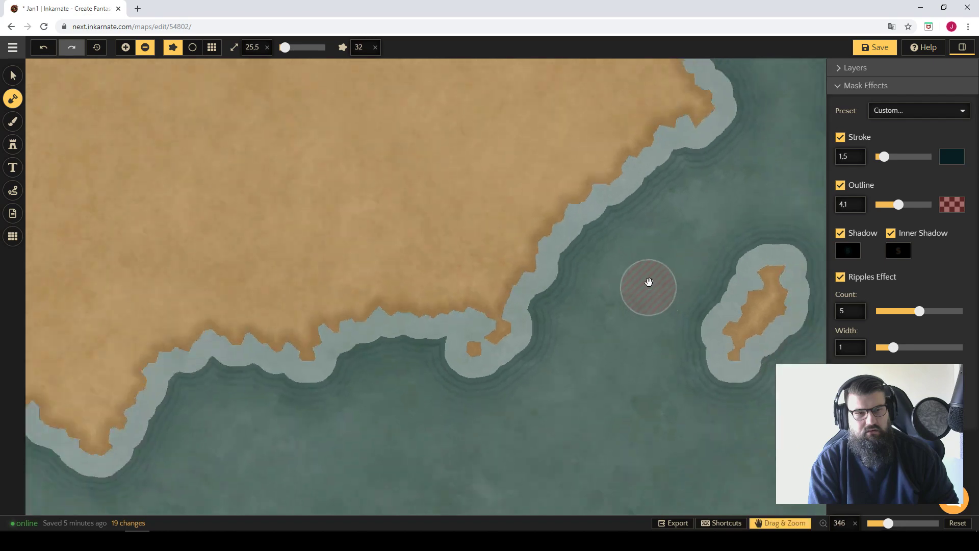
{"action": "scroll", "coordinate": [677, 261], "scroll_direction": "down", "scroll_amount": 3}
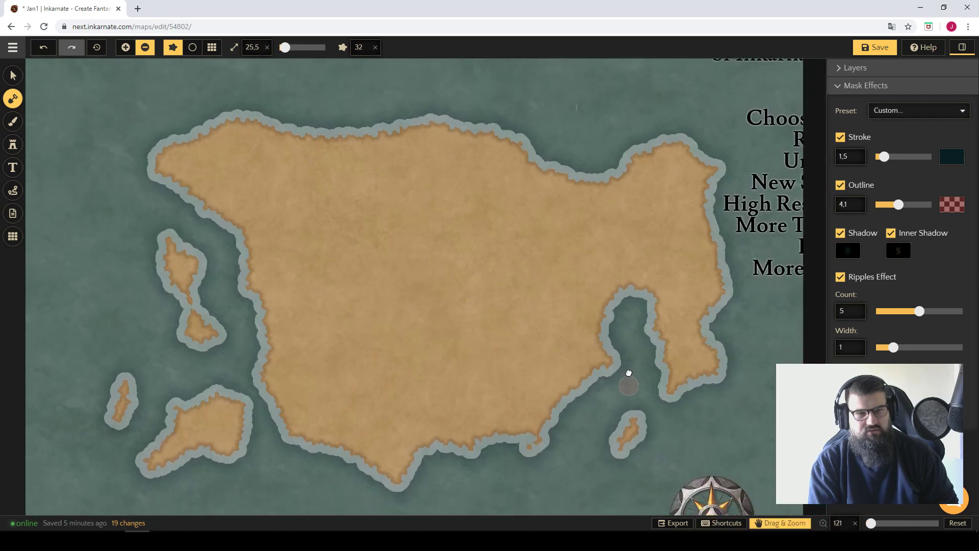
{"action": "left_click_drag", "start_coordinate": [628, 373], "coordinate": [634, 306]}
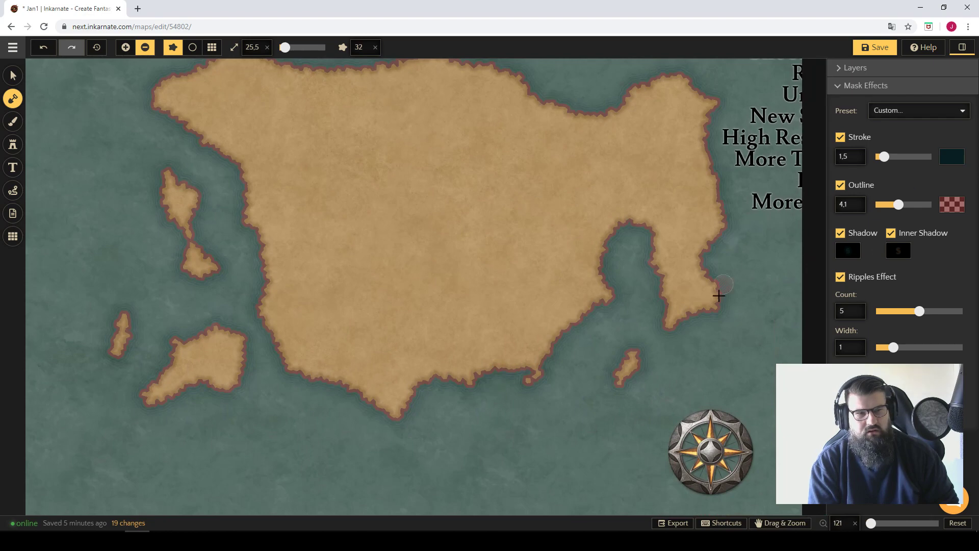
{"action": "scroll", "coordinate": [621, 297], "scroll_direction": "up", "scroll_amount": 3}
{"action": "scroll", "coordinate": [635, 283], "scroll_direction": "up", "scroll_amount": 8}
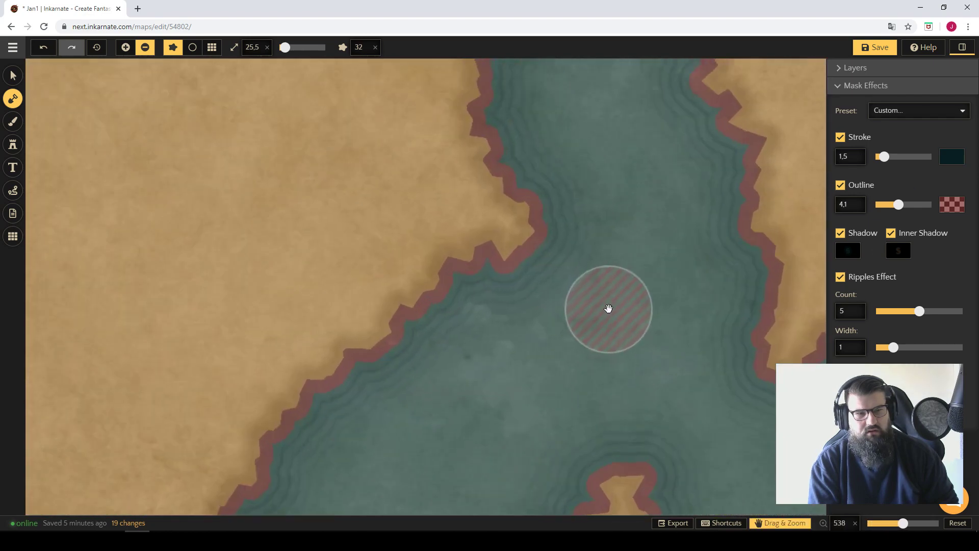
{"action": "scroll", "coordinate": [602, 312], "scroll_direction": "down", "scroll_amount": 5}
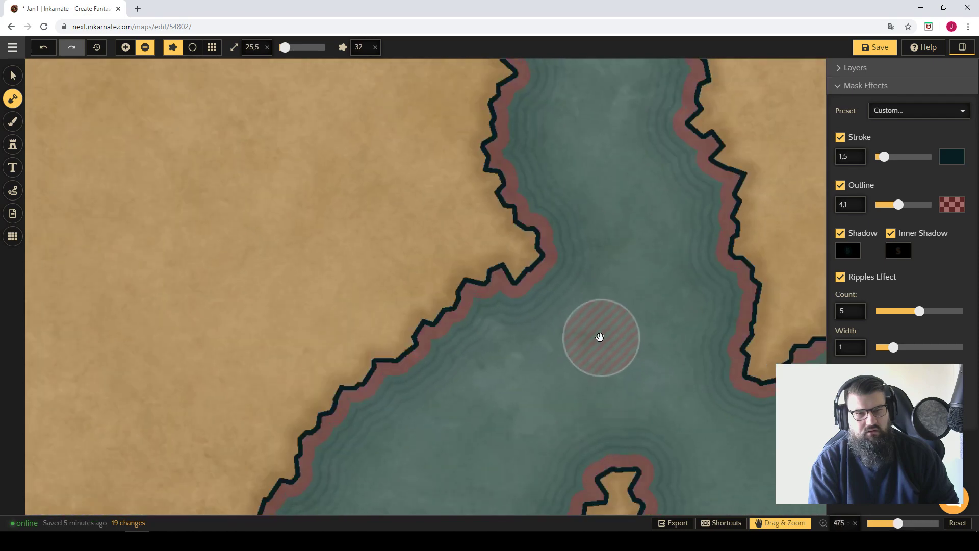
{"action": "scroll", "coordinate": [607, 331], "scroll_direction": "down", "scroll_amount": 5}
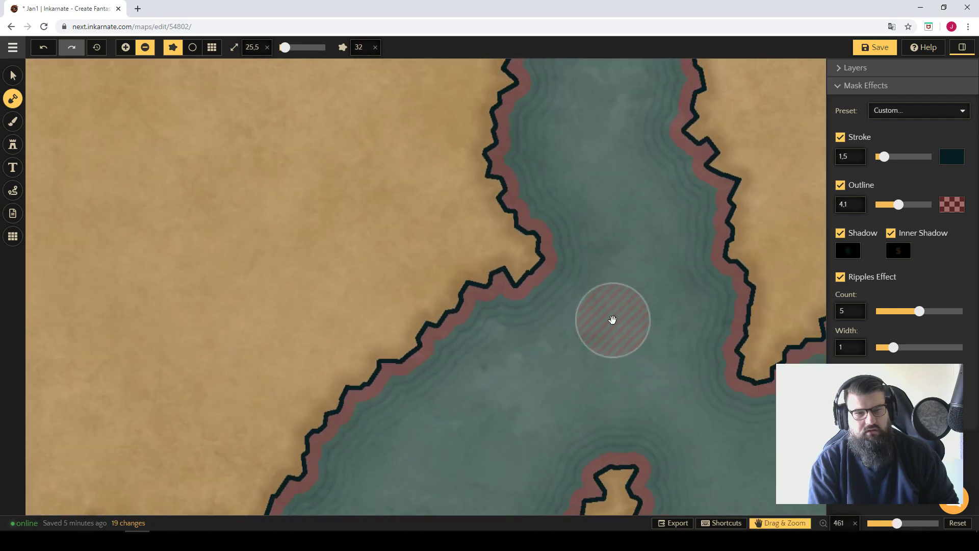
{"action": "scroll", "coordinate": [620, 313], "scroll_direction": "down", "scroll_amount": 3}
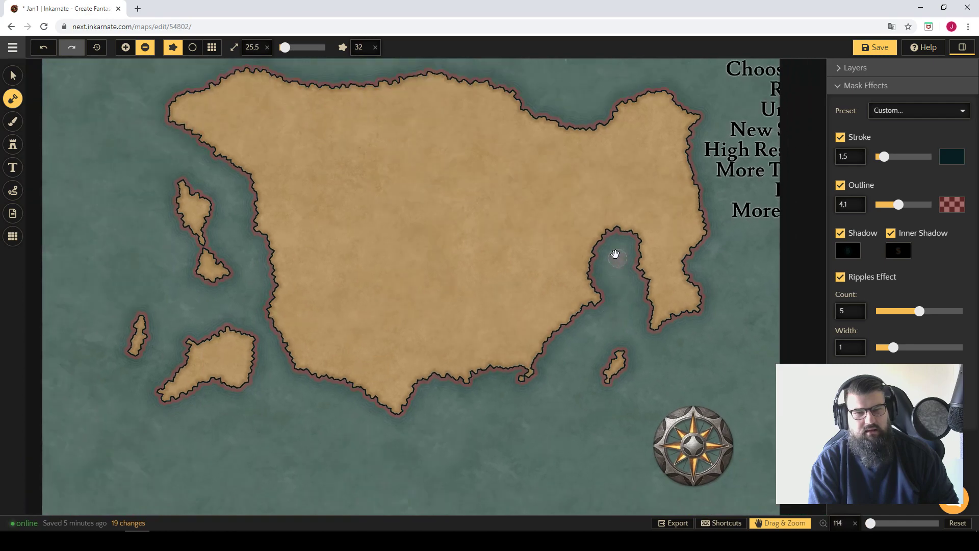
{"action": "left_click_drag", "start_coordinate": [600, 320], "coordinate": [602, 310]}
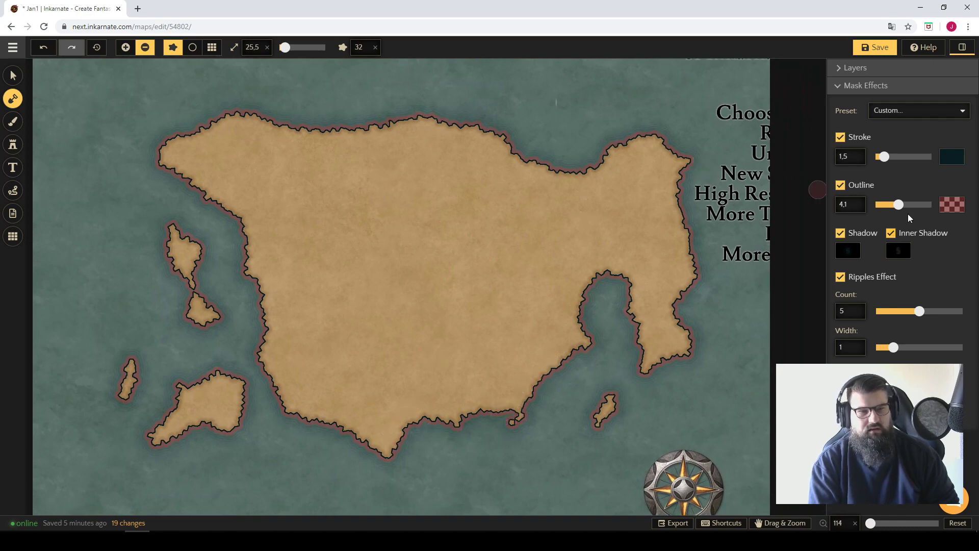
Set the mask outline width to 8 and its colour to muted teal (4C6F6F).
{"action": "left_click_drag", "start_coordinate": [899, 204], "coordinate": [920, 203]}
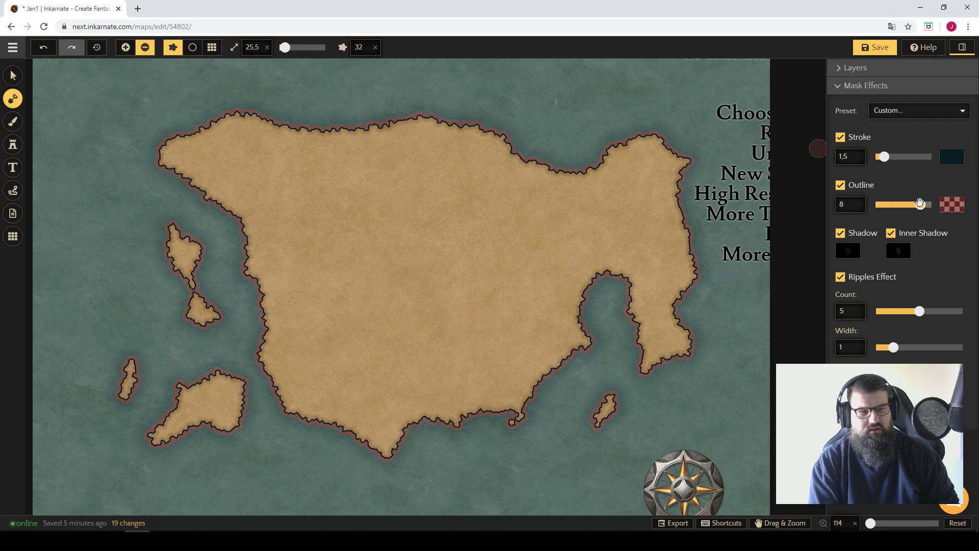
{"action": "left_click", "coordinate": [953, 206]}
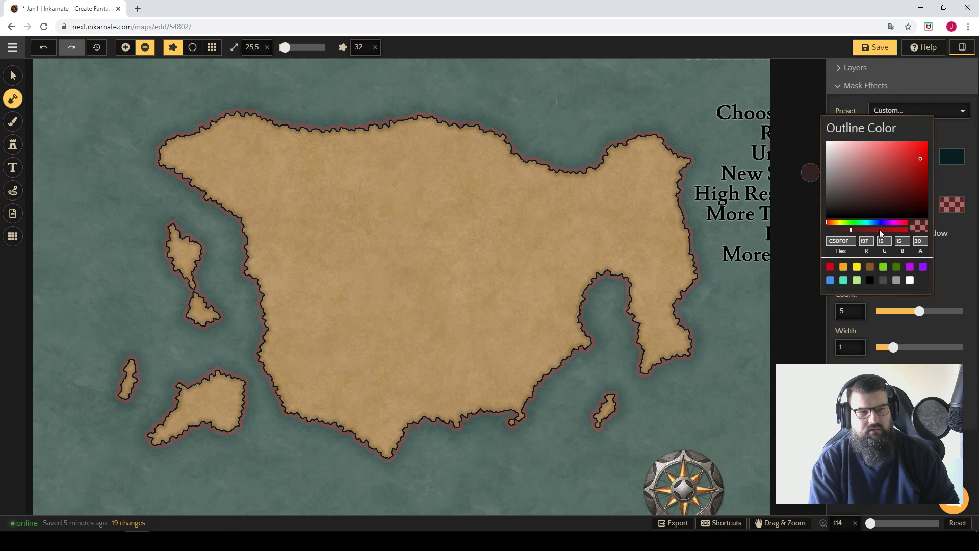
{"action": "left_click_drag", "start_coordinate": [890, 222], "coordinate": [866, 223]}
{"action": "left_click", "coordinate": [861, 187]}
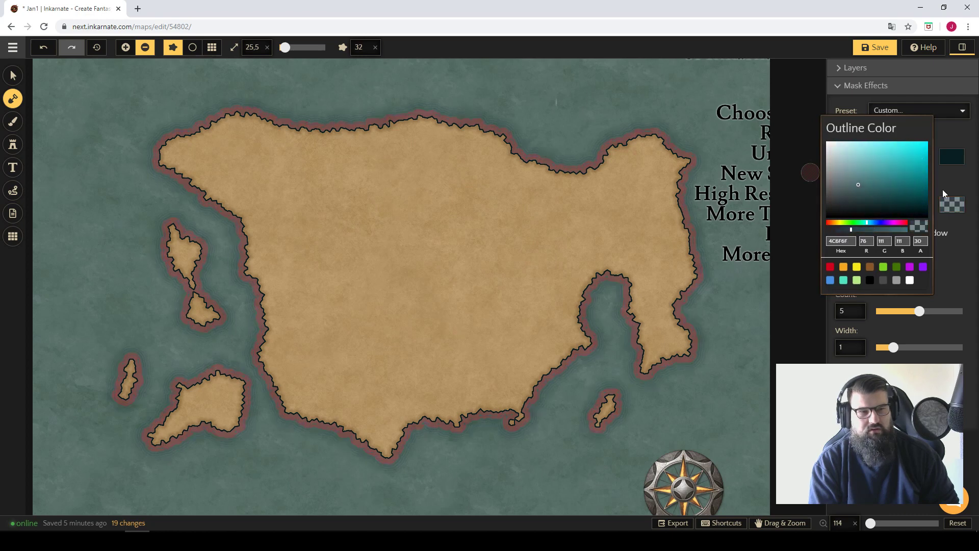
{"action": "left_click", "coordinate": [958, 187]}
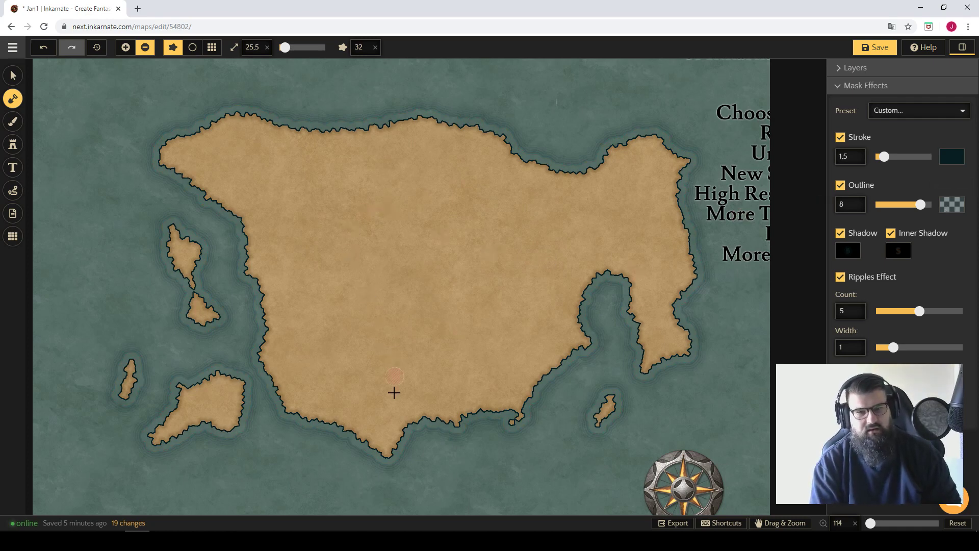
Inspect the southern coast up close, switch the mask outline off, and toggle the ripples effect off and on again.
{"action": "key", "text": "space"}
{"action": "left_click_drag", "start_coordinate": [394, 419], "coordinate": [549, 308]}
{"action": "scroll", "coordinate": [377, 321], "scroll_direction": "down", "scroll_amount": 1}
{"action": "scroll", "coordinate": [470, 287], "scroll_direction": "up", "scroll_amount": 10}
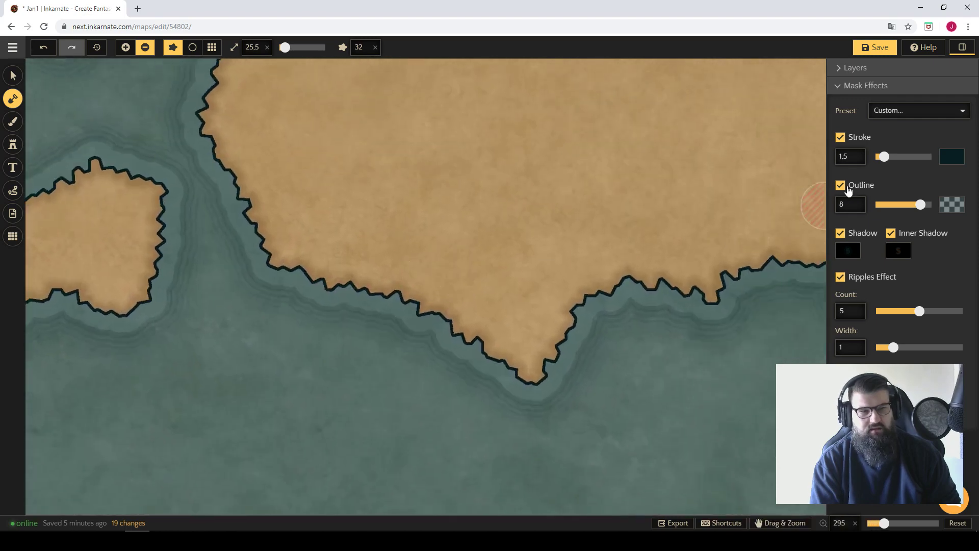
{"action": "left_click", "coordinate": [840, 184]}
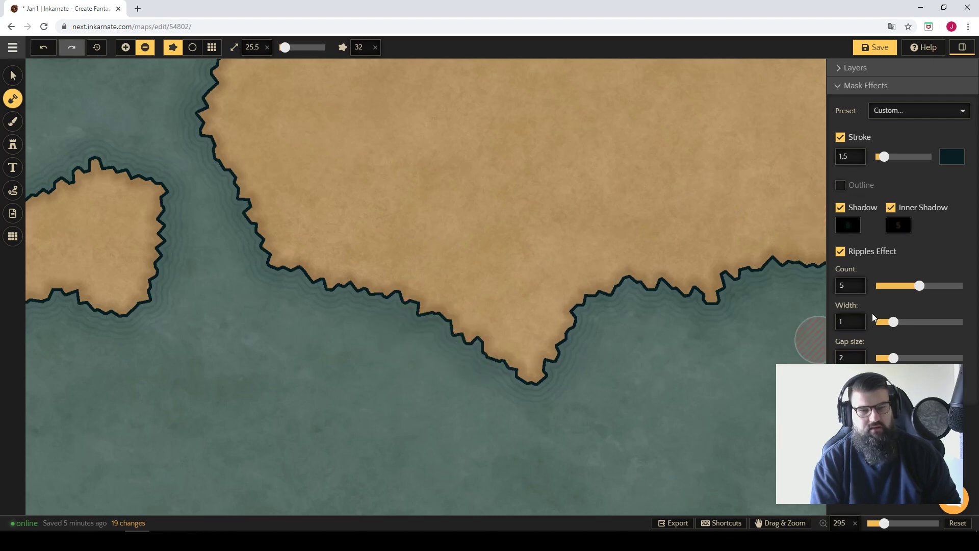
{"action": "left_click", "coordinate": [840, 252]}
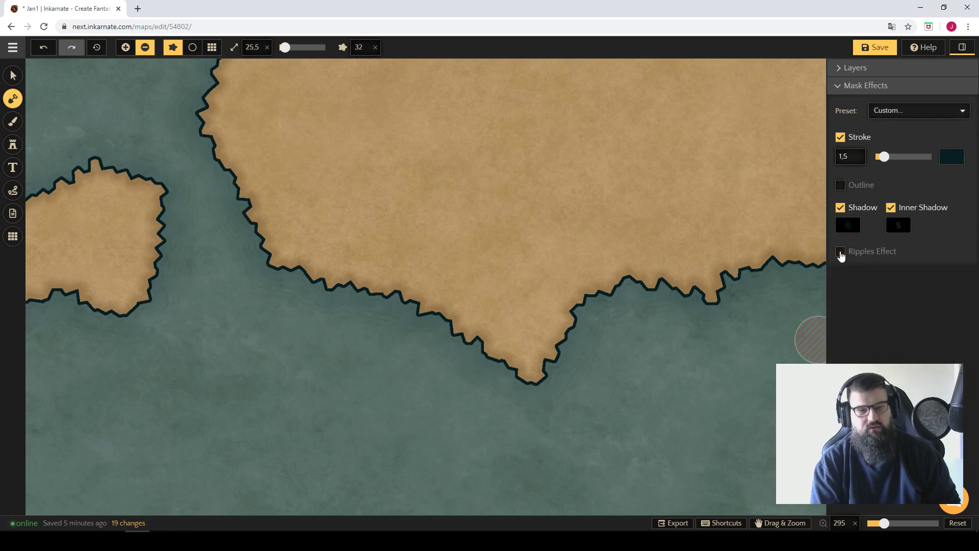
{"action": "left_click", "coordinate": [840, 252]}
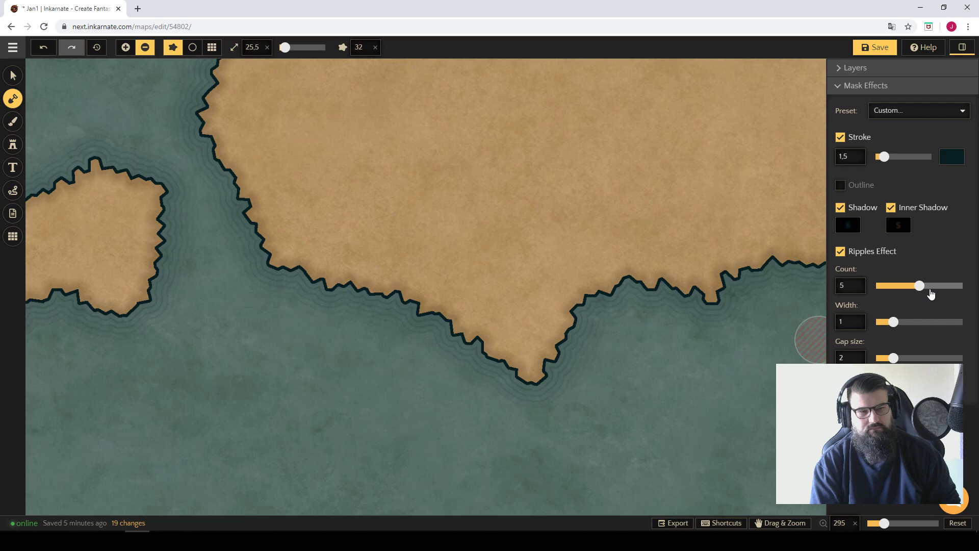
Set the ripples effect to a count of 10 with a gap size of 4.9 and check it along the southern coast.
{"action": "left_click_drag", "start_coordinate": [934, 291], "coordinate": [961, 282]}
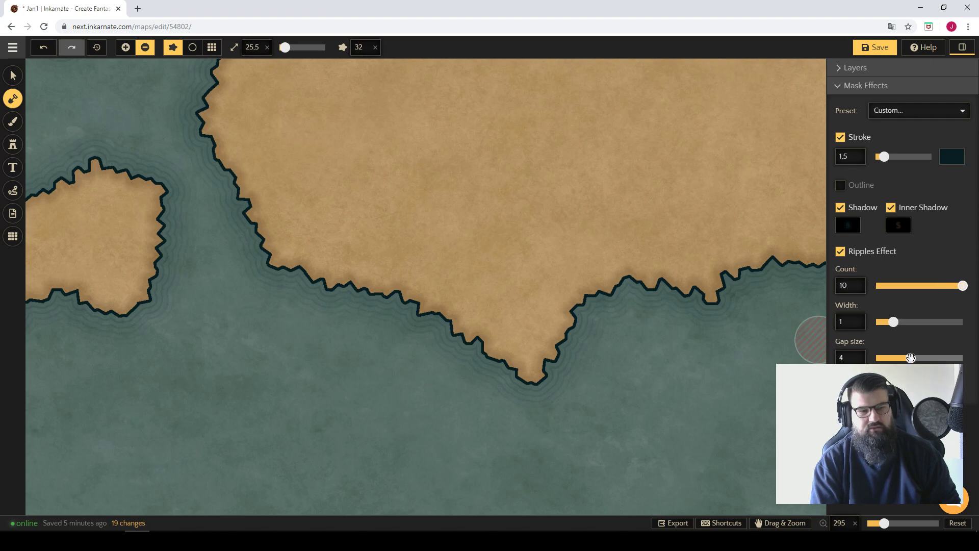
{"action": "left_click_drag", "start_coordinate": [919, 357], "coordinate": [918, 358]}
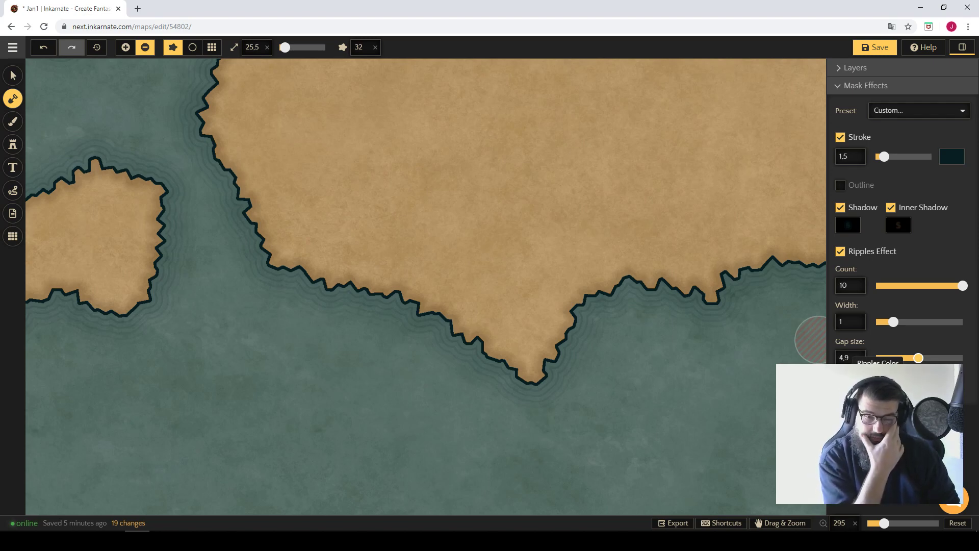
{"action": "key", "text": "space"}
{"action": "left_click_drag", "start_coordinate": [744, 209], "coordinate": [592, 288]}
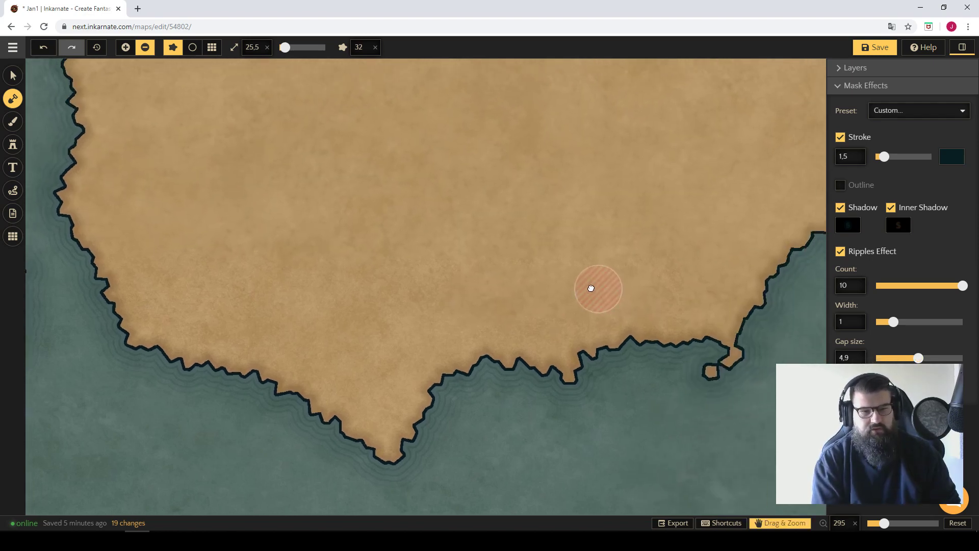
Switch off the coastline stroke and ripples effect, and toggle the outer shadow off and on again.
{"action": "left_click", "coordinate": [841, 209]}
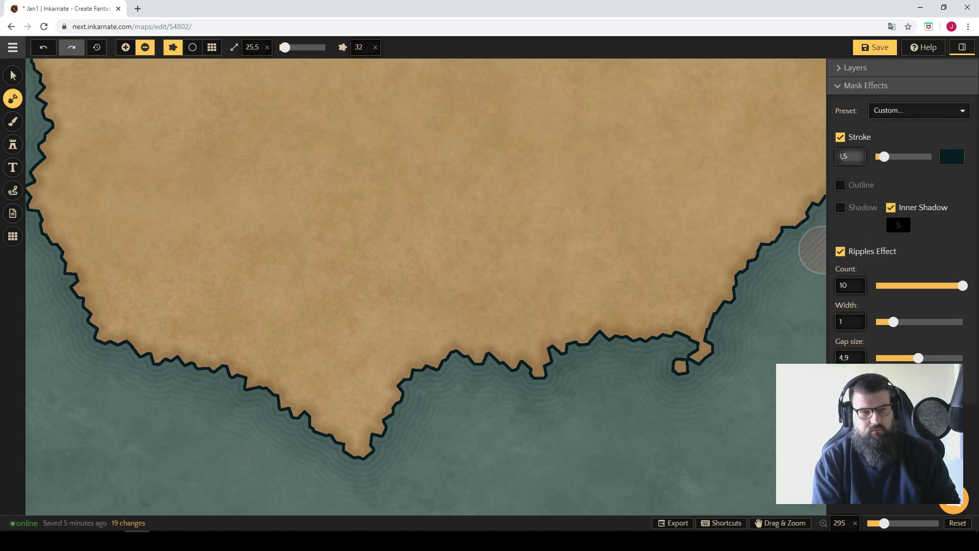
{"action": "left_click", "coordinate": [841, 137]}
{"action": "left_click", "coordinate": [840, 226]}
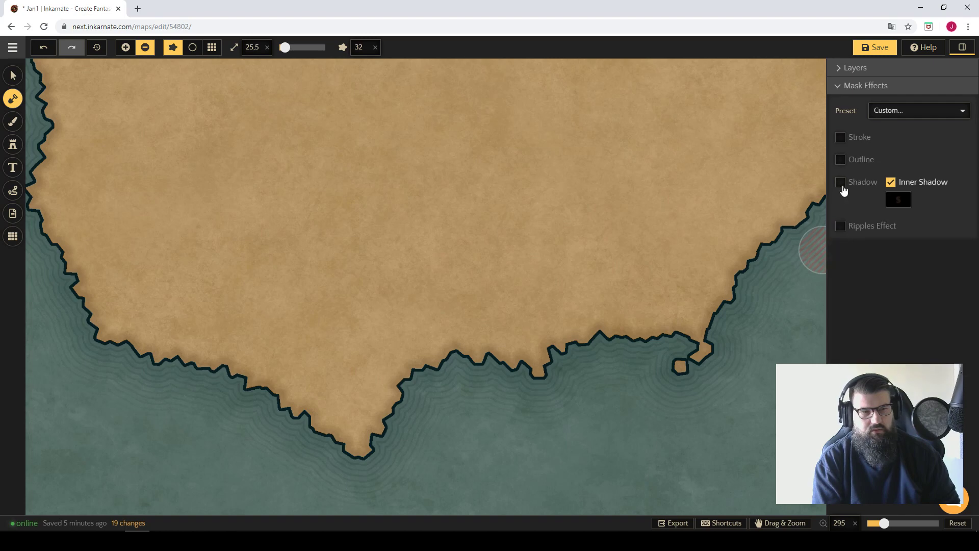
{"action": "left_click", "coordinate": [841, 183]}
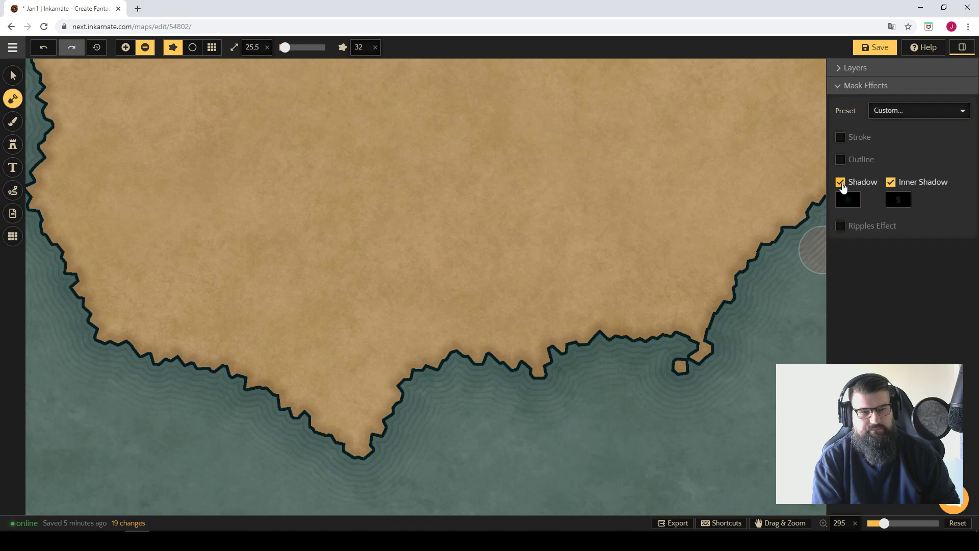
Check the southern coastline and save the map.
{"action": "key", "text": "space"}
{"action": "left_click_drag", "start_coordinate": [628, 354], "coordinate": [604, 356]}
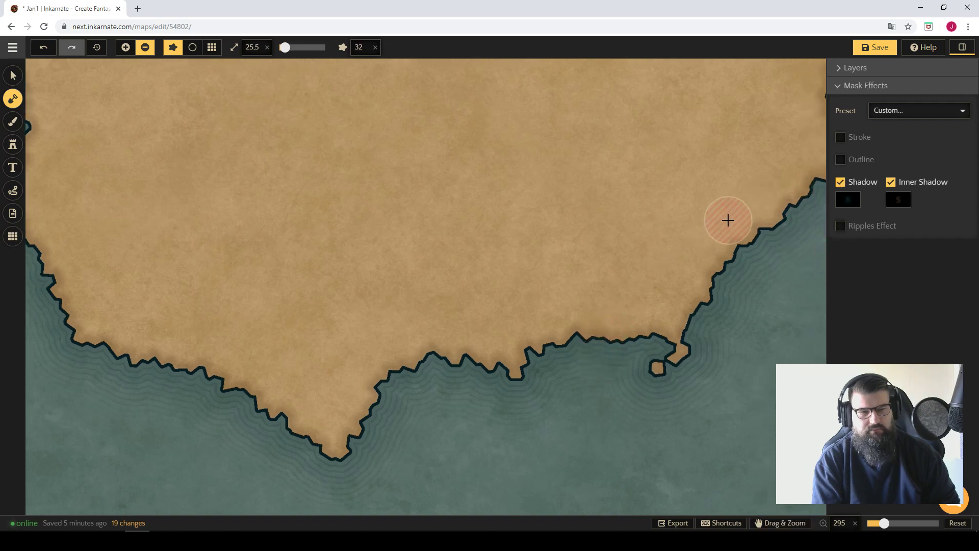
{"action": "left_click", "coordinate": [874, 48]}
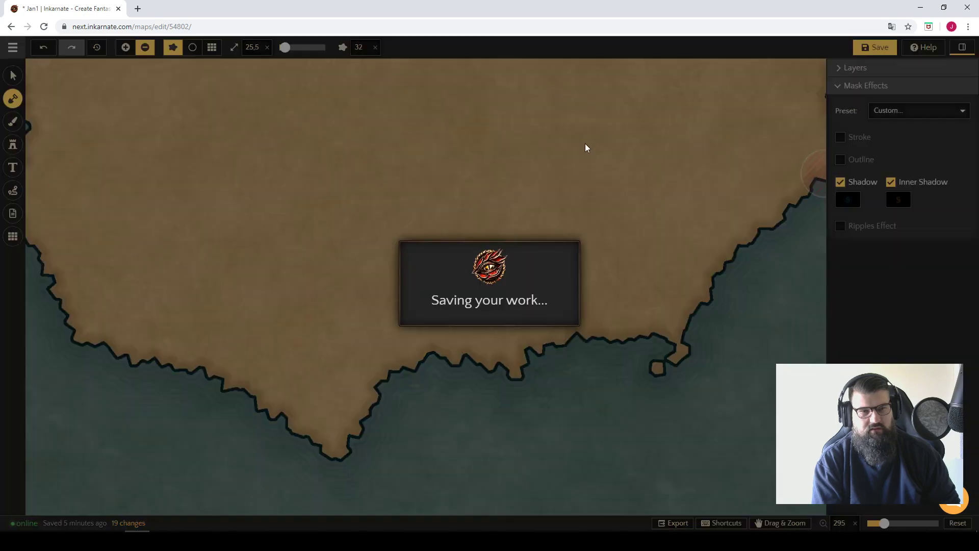
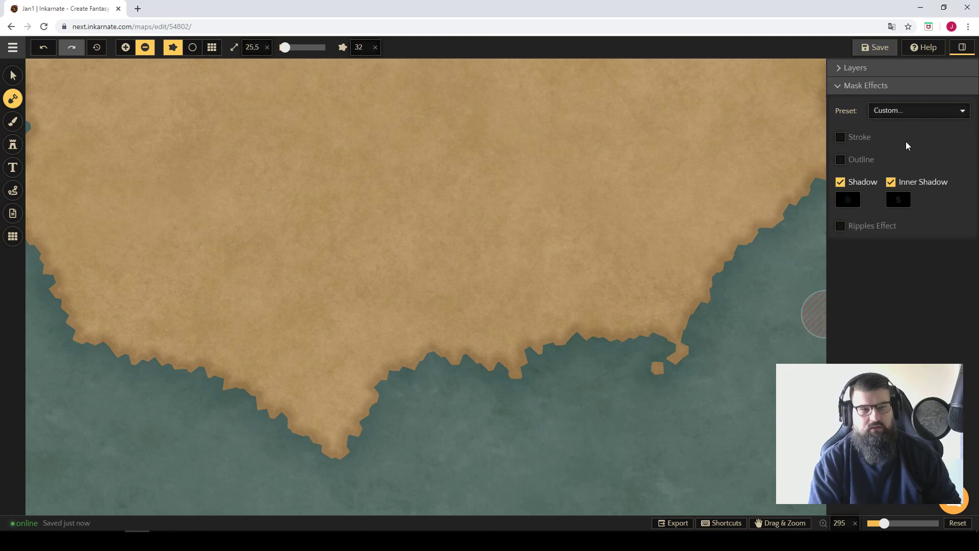
Toggle the coastline stroke on and off, and set the outer shadow colour to bright cyan 00ECEC.
{"action": "left_click", "coordinate": [841, 138]}
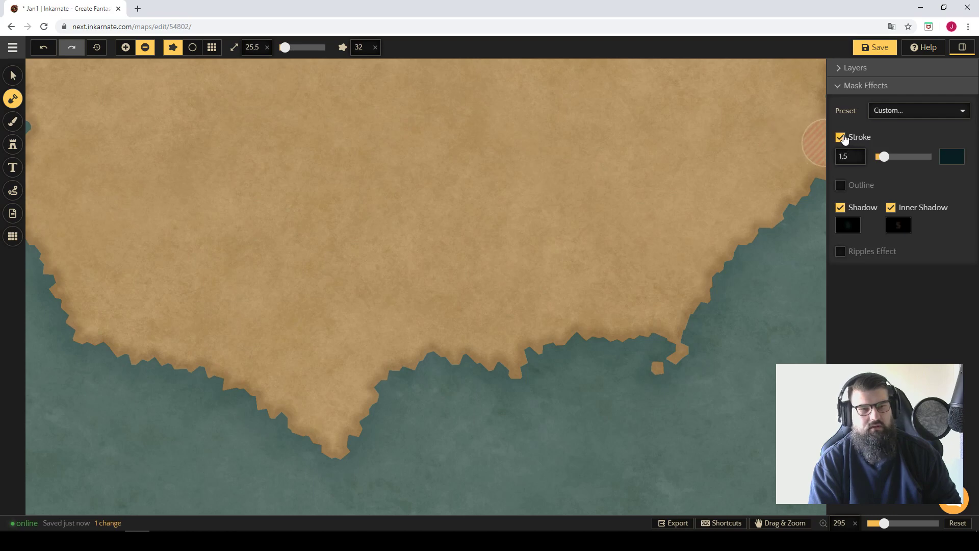
{"action": "left_click", "coordinate": [841, 138]}
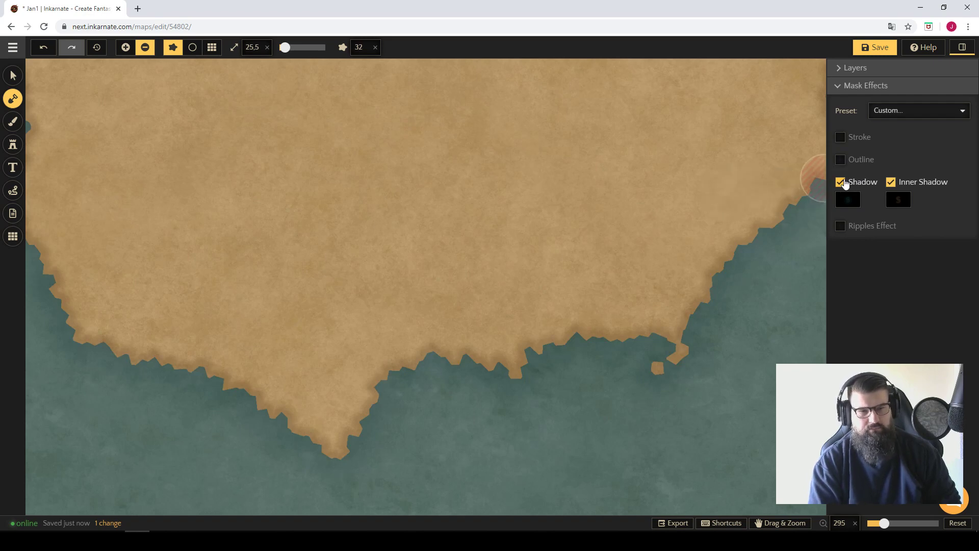
{"action": "left_click", "coordinate": [848, 200]}
{"action": "mouse_move", "coordinate": [778, 187]}
{"action": "left_mouse_down"}
{"action": "mouse_move", "coordinate": [793, 163]}
{"action": "mouse_move", "coordinate": [894, 160]}
{"action": "left_mouse_up"}
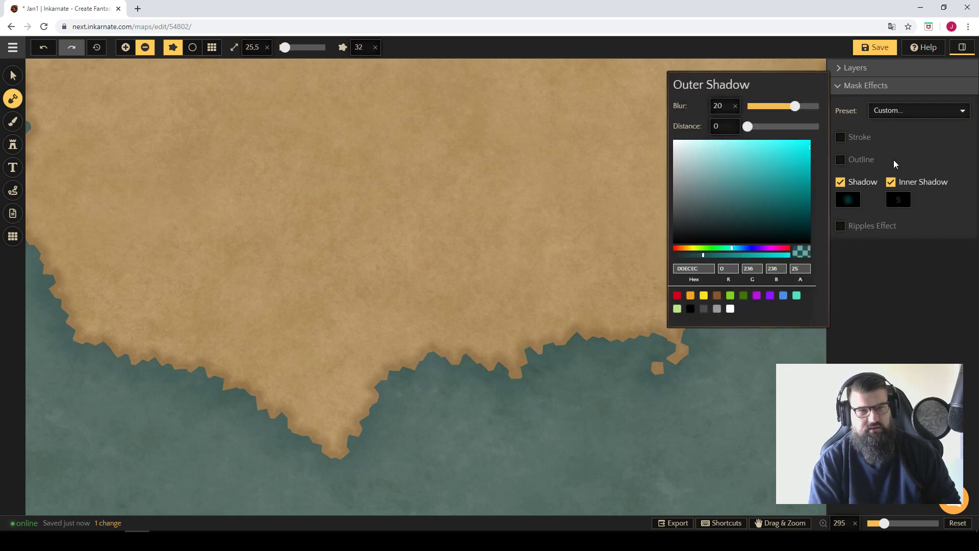
{"action": "left_click", "coordinate": [893, 160]}
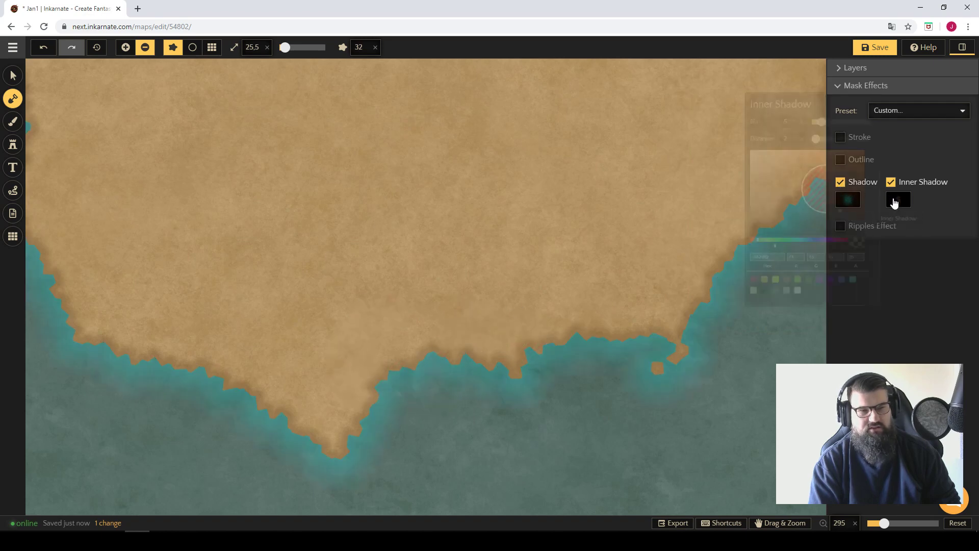
Set the inner shadow colour to light green B8E986 and check the effect around the whole coastline.
{"action": "left_click", "coordinate": [894, 202]}
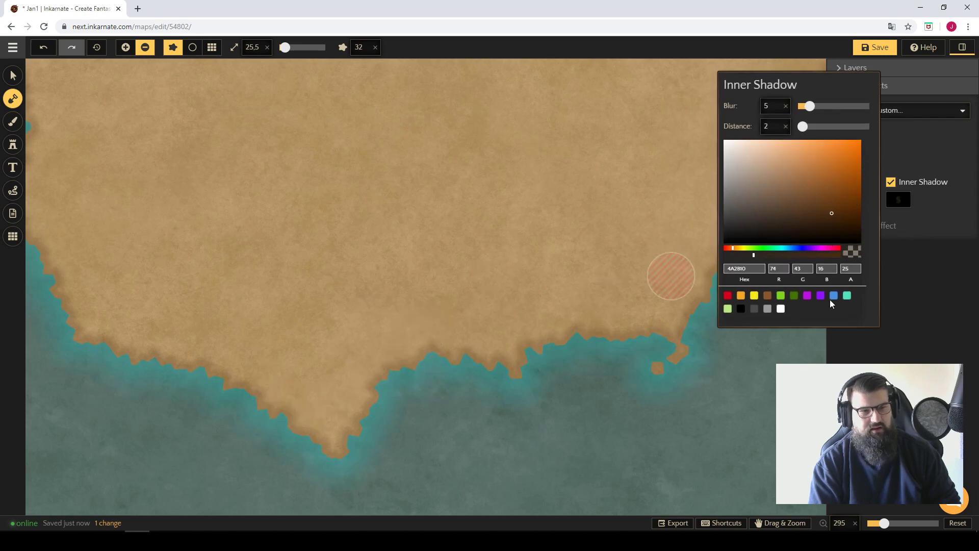
{"action": "left_click", "coordinate": [728, 308]}
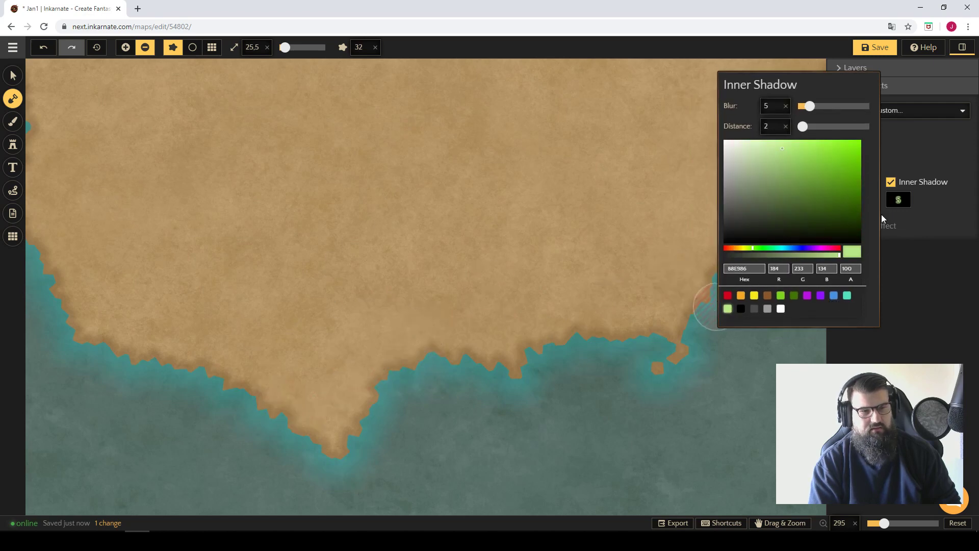
{"action": "left_click", "coordinate": [933, 229]}
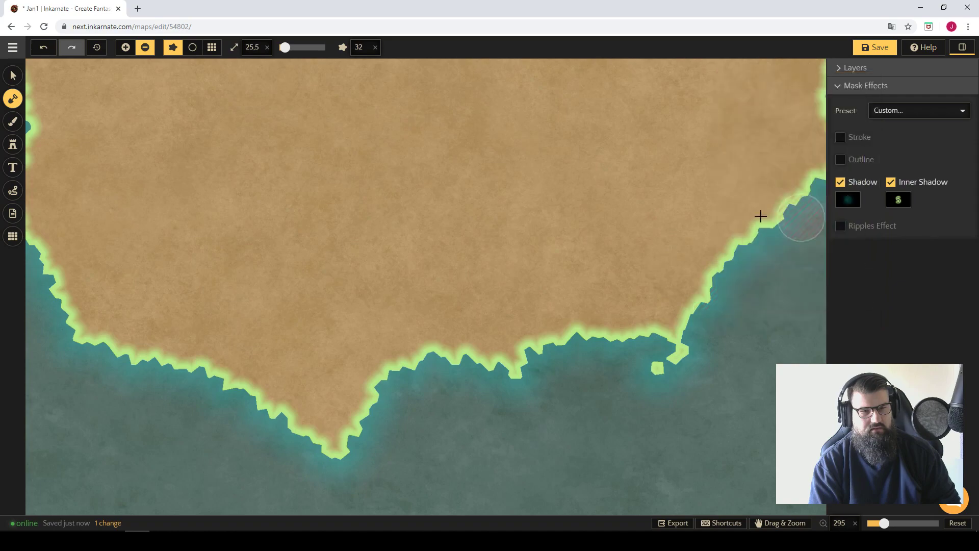
{"action": "scroll", "coordinate": [677, 207], "scroll_direction": "down", "scroll_amount": 5}
{"action": "scroll", "coordinate": [676, 205], "scroll_direction": "down", "scroll_amount": 3}
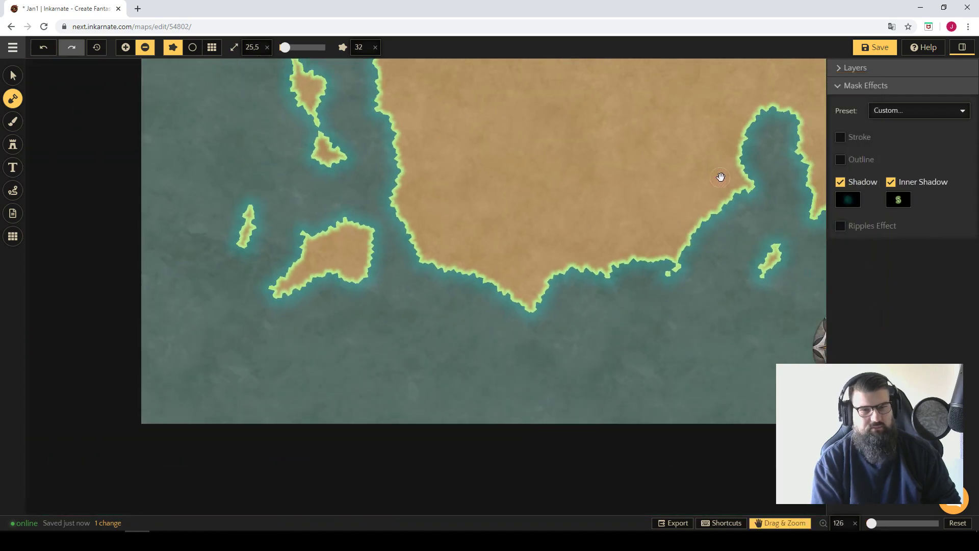
{"action": "left_click_drag", "start_coordinate": [622, 374], "coordinate": [614, 323]}
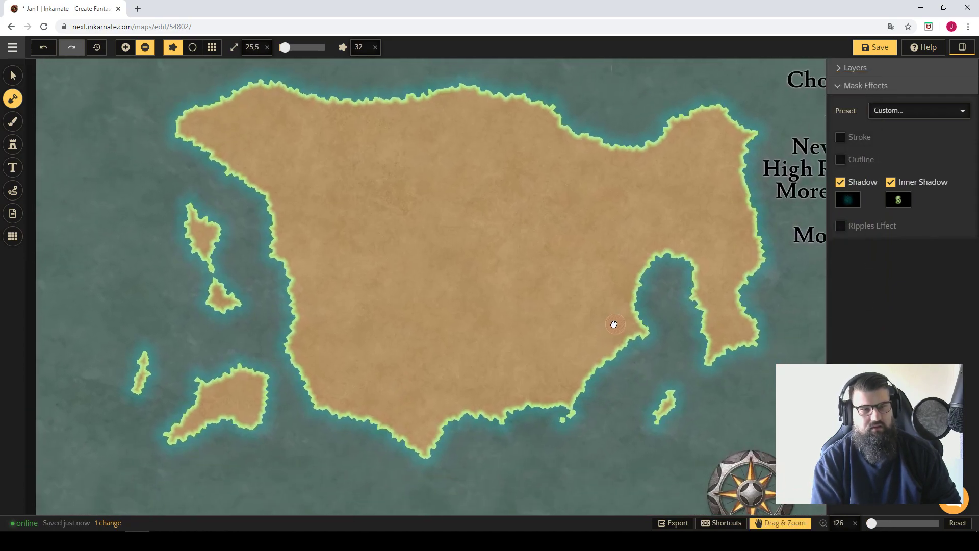
Apply the Default mask effects preset and switch the coastline stroke on.
{"action": "left_click", "coordinate": [921, 113]}
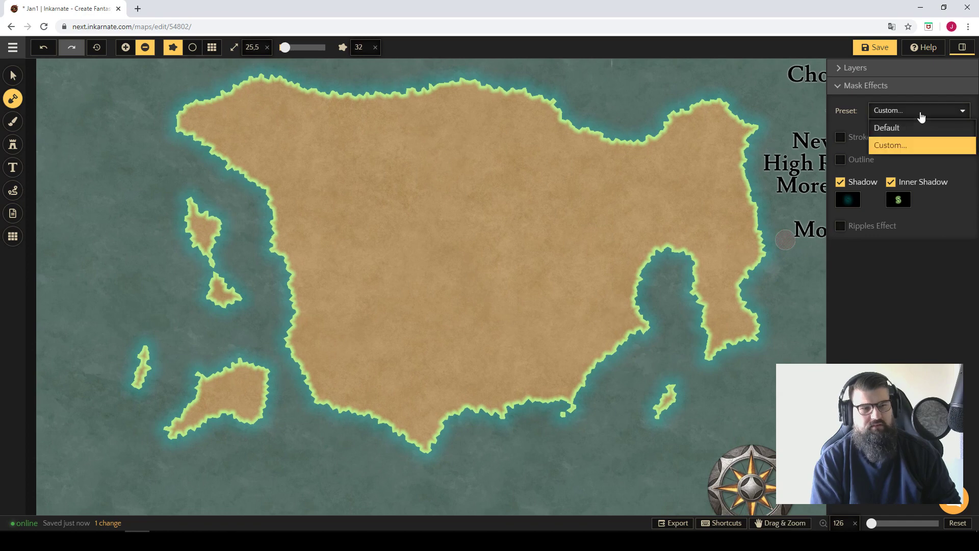
{"action": "left_click", "coordinate": [922, 129]}
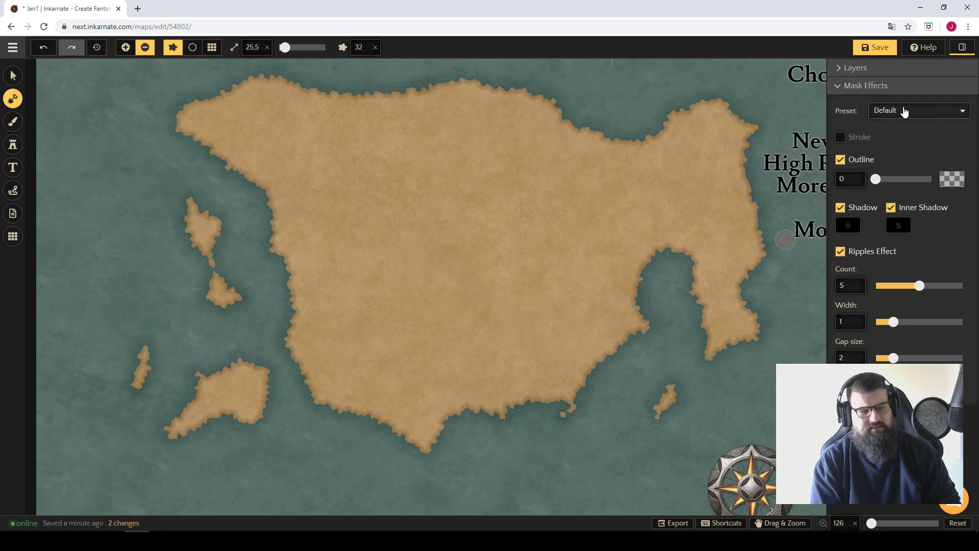
{"action": "left_click", "coordinate": [913, 113]}
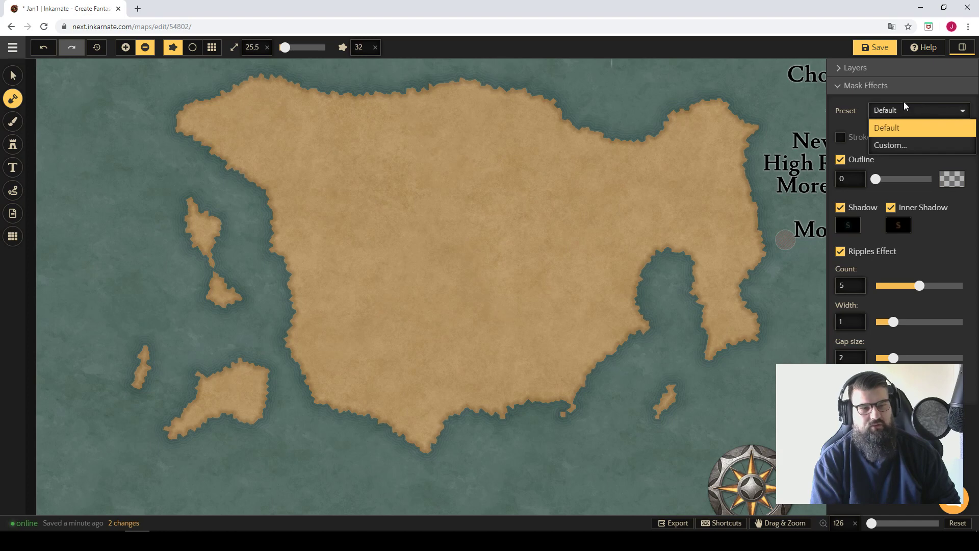
{"action": "left_click", "coordinate": [841, 138]}
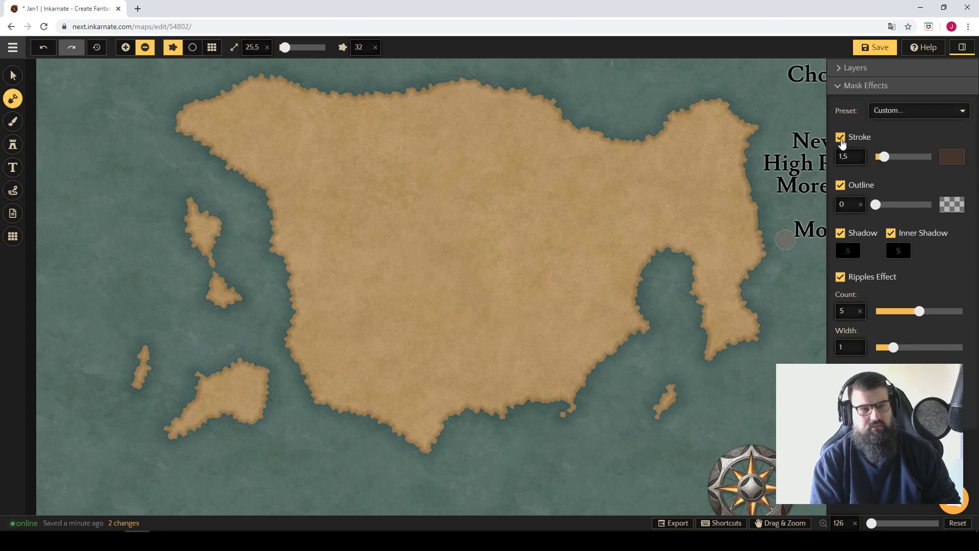
{"action": "left_click", "coordinate": [904, 114]}
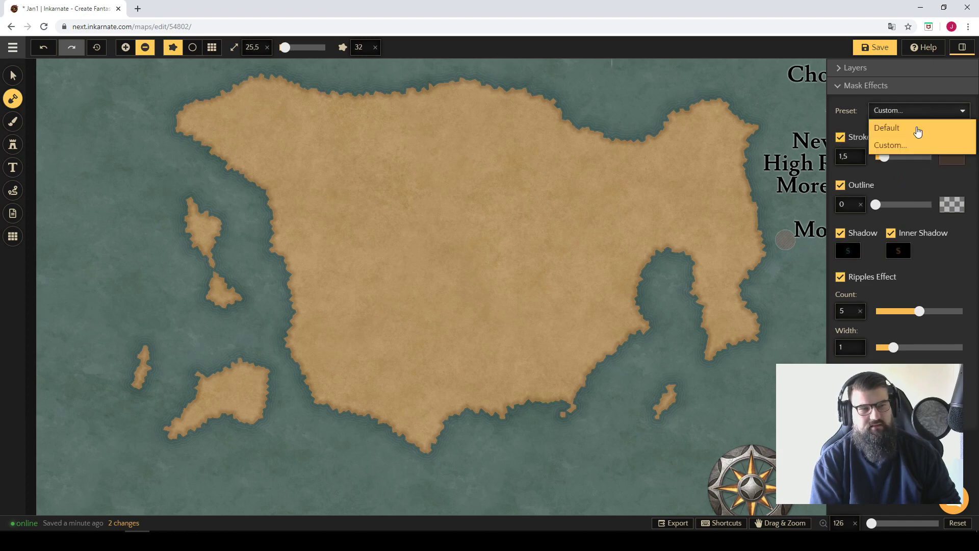
{"action": "left_click", "coordinate": [908, 145]}
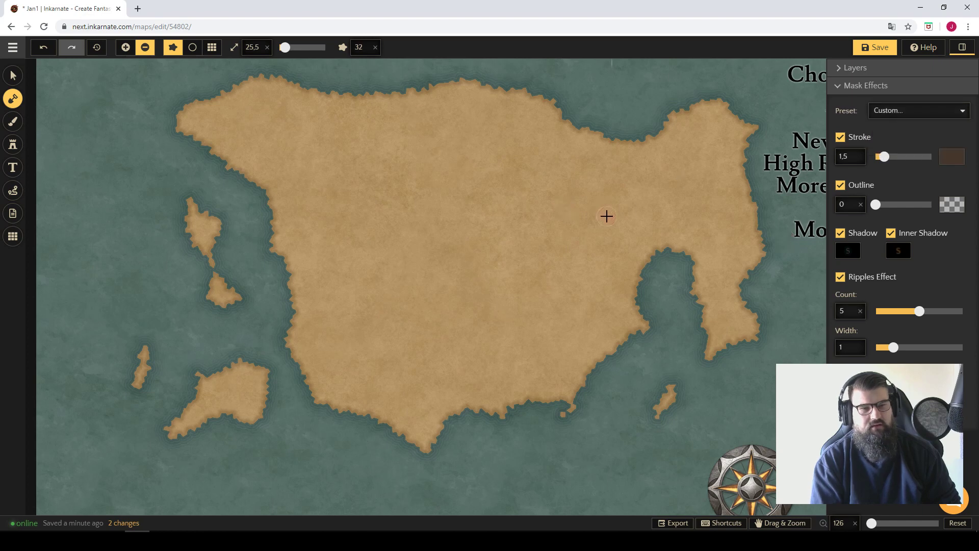
Move the favorite features text over the middle of the landmass, with its title in the sea to the north, and deselect it.
{"action": "left_click", "coordinate": [13, 76]}
{"action": "left_click_drag", "start_coordinate": [797, 157], "coordinate": [383, 220]}
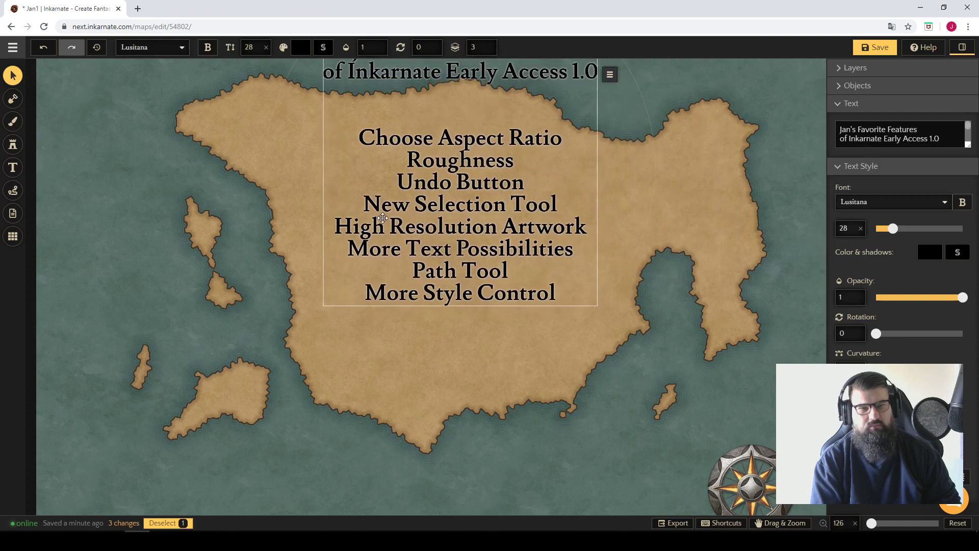
{"action": "key", "text": "space"}
{"action": "scroll", "coordinate": [579, 194], "scroll_direction": "down", "scroll_amount": 3}
{"action": "left_click_drag", "start_coordinate": [662, 182], "coordinate": [690, 241]}
{"action": "key", "text": "space"}
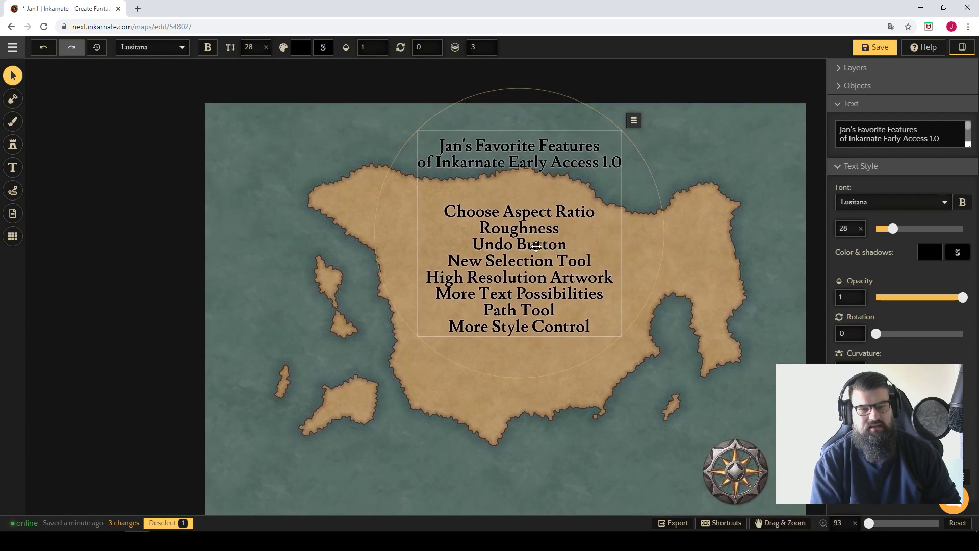
{"action": "left_click_drag", "start_coordinate": [536, 247], "coordinate": [527, 230]}
{"action": "left_click", "coordinate": [666, 209]}
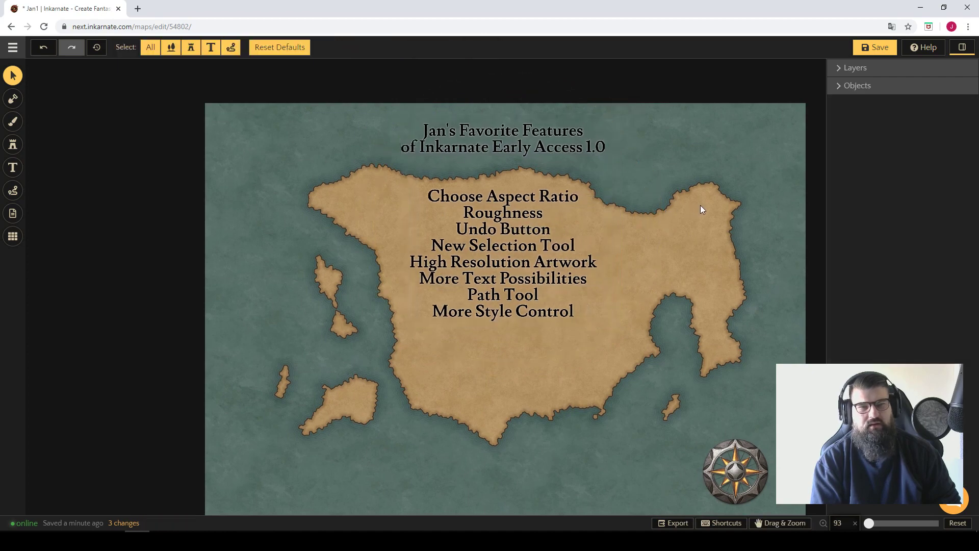
Cut the northwestern tip off the landmass with the Mask tool in subtract mode.
{"action": "key", "text": "space"}
{"action": "scroll", "coordinate": [684, 188], "scroll_direction": "up", "scroll_amount": 2}
{"action": "scroll", "coordinate": [668, 188], "scroll_direction": "up", "scroll_amount": 1}
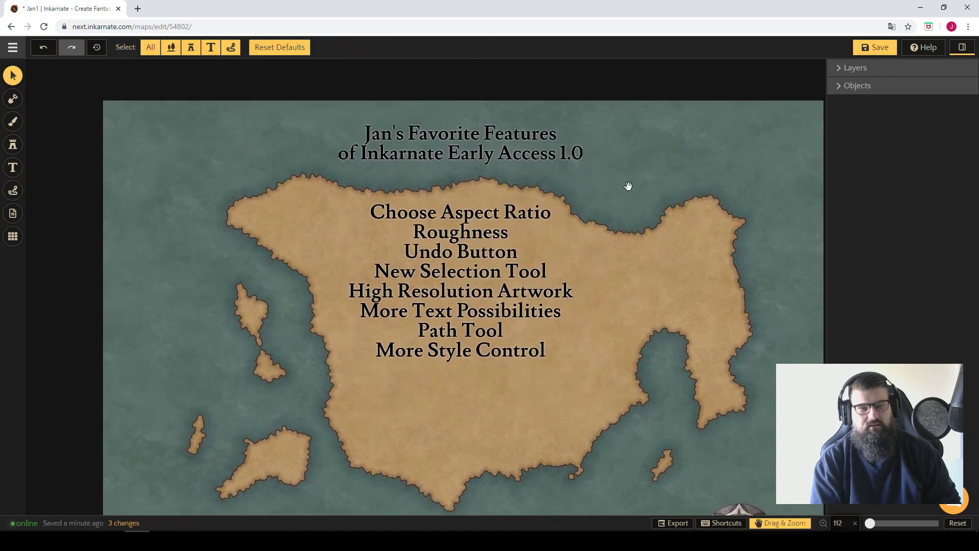
{"action": "key", "text": "space"}
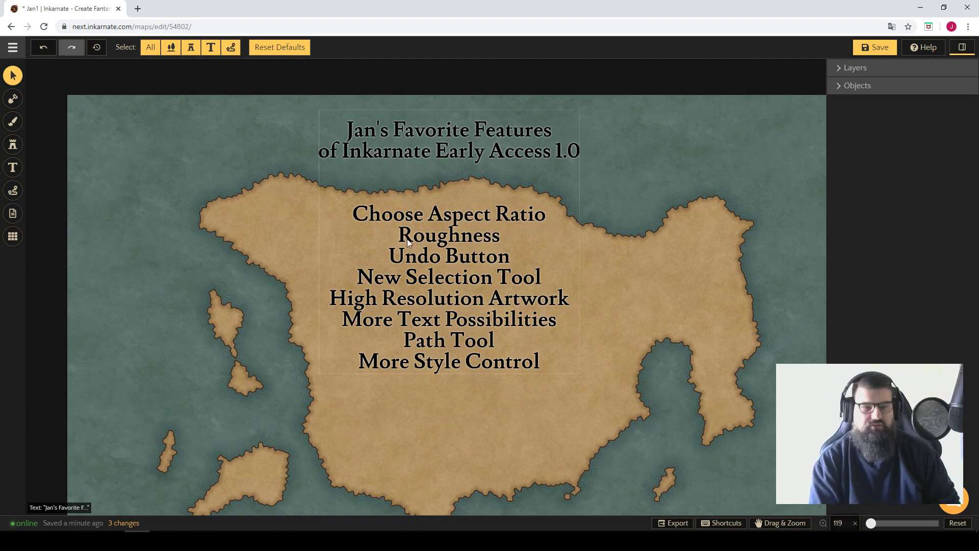
{"action": "left_click", "coordinate": [13, 98]}
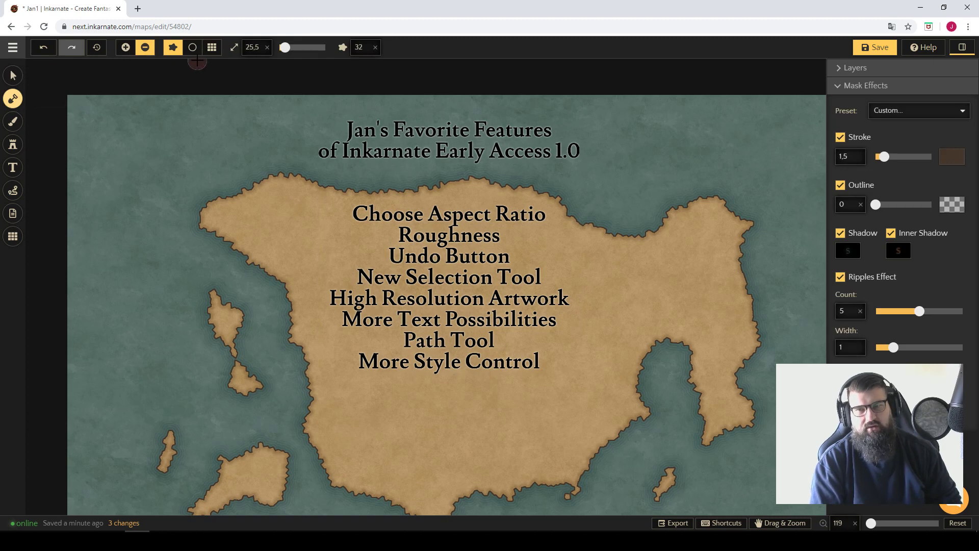
{"action": "mouse_move", "coordinate": [252, 203]}
{"action": "left_mouse_down"}
{"action": "mouse_move", "coordinate": [234, 190]}
{"action": "mouse_move", "coordinate": [216, 197]}
{"action": "mouse_move", "coordinate": [269, 262]}
{"action": "mouse_move", "coordinate": [266, 125]}
{"action": "mouse_move", "coordinate": [305, 80]}
{"action": "mouse_move", "coordinate": [232, 212]}
{"action": "left_mouse_up"}
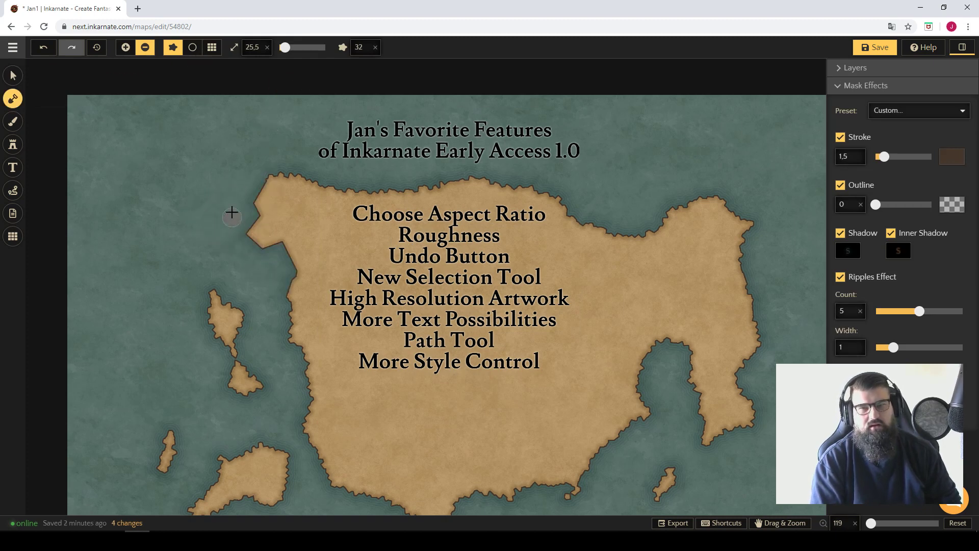
Try adding land along the cut northwestern coast with a mask feature size of 10, and undo the addition.
{"action": "left_click", "coordinate": [368, 48]}
{"action": "left_click", "coordinate": [343, 88]}
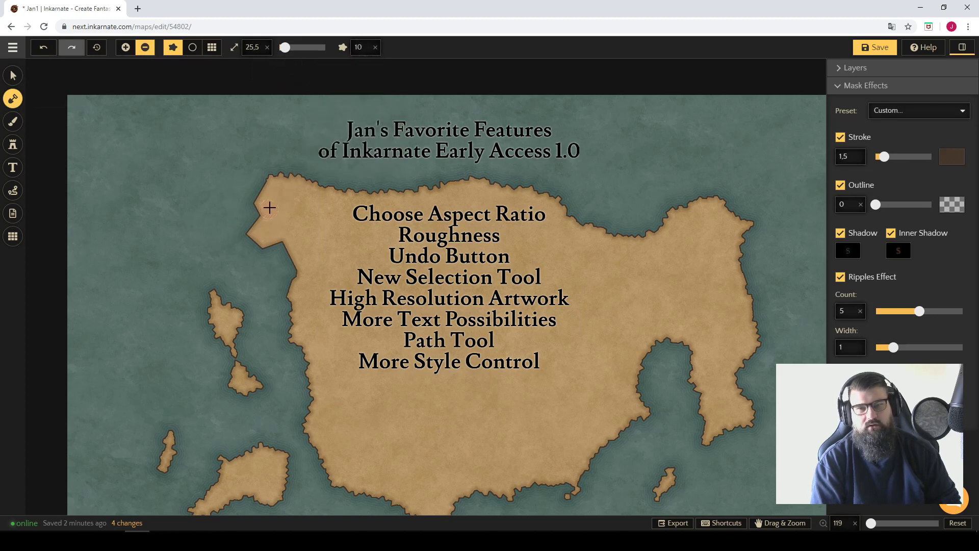
{"action": "key", "text": "a"}
{"action": "left_click_drag", "start_coordinate": [260, 222], "coordinate": [260, 207]}
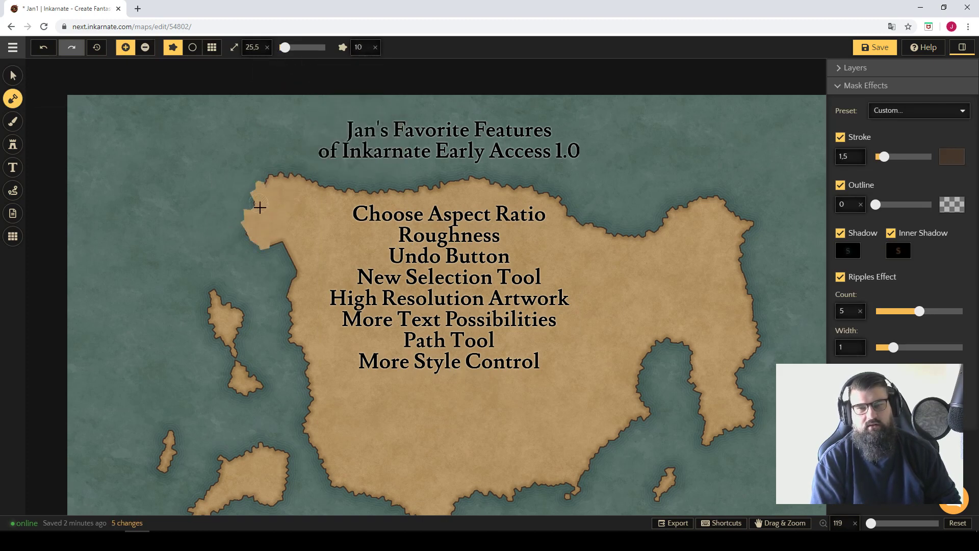
{"action": "key", "text": "ctrl+z"}
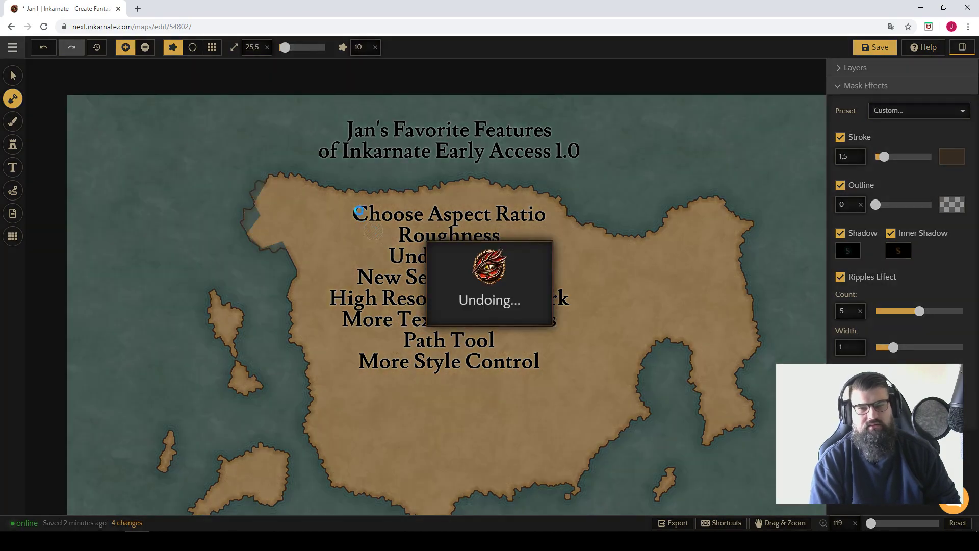
Switch to the Select tool and view the landmass together with the full favorite features list.
{"action": "left_click", "coordinate": [14, 76]}
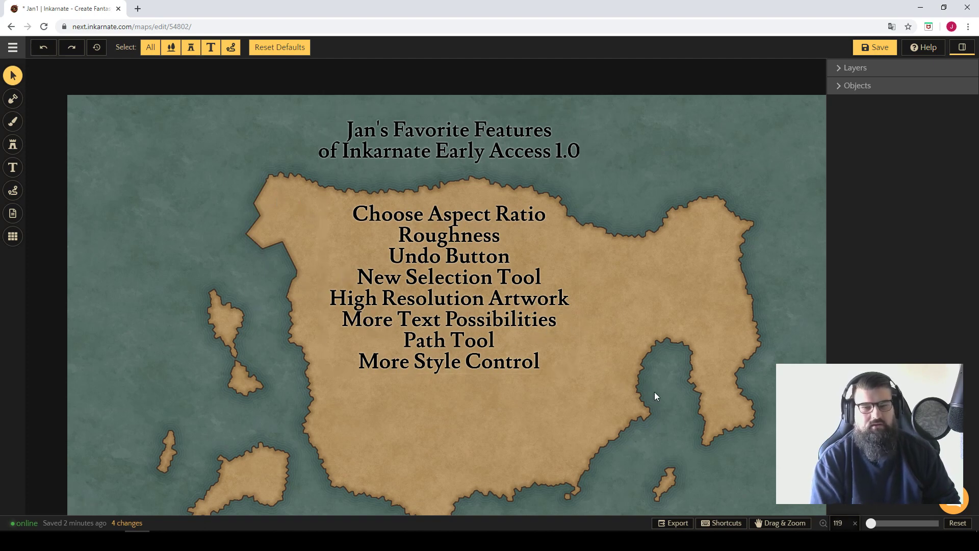
{"action": "left_click_drag", "start_coordinate": [656, 395], "coordinate": [606, 354]}
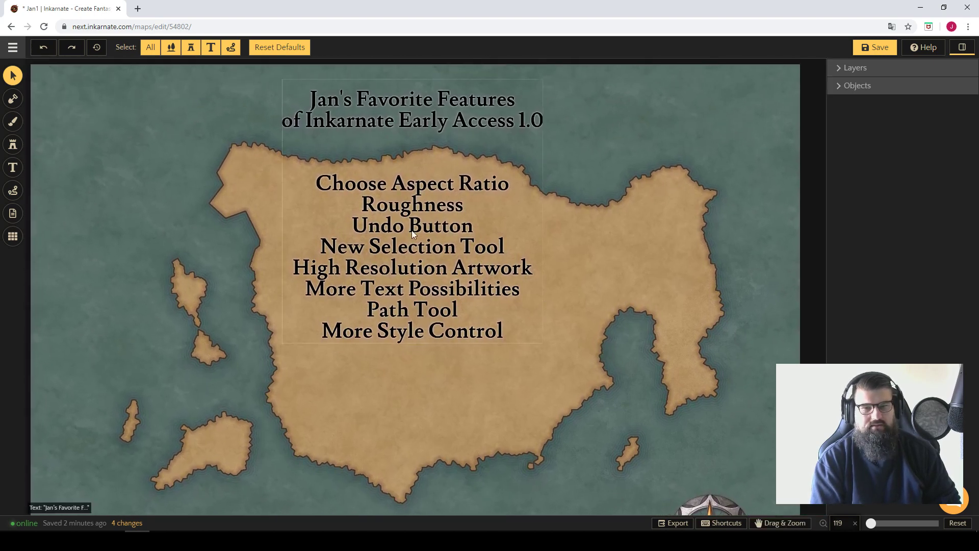